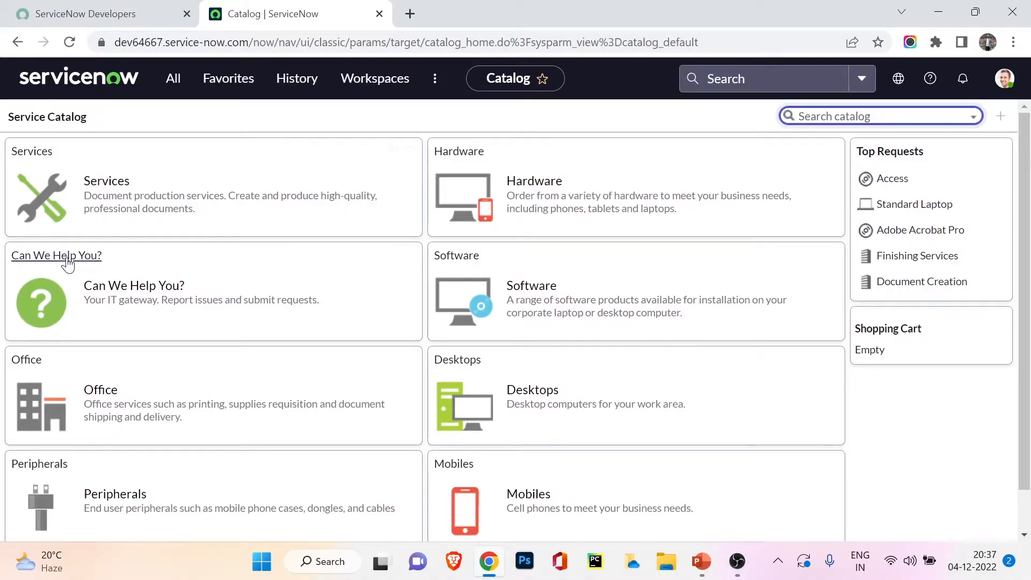
# Step: Open the Apple iPhone 13 pro item from the catalog's Mobiles category
pyautogui.click(512, 495)
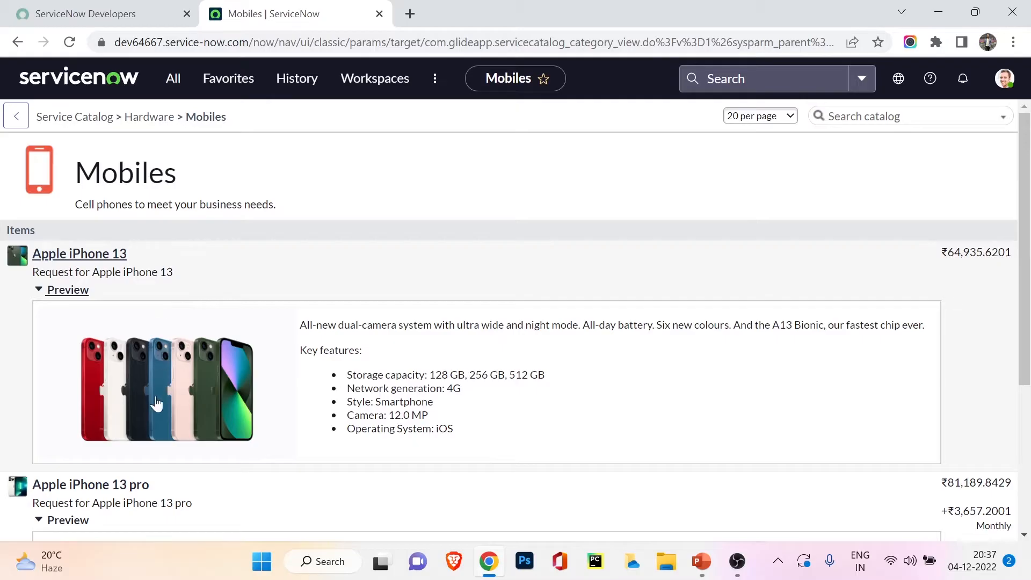
pyautogui.scroll(-4, 156, 404)
pyautogui.scroll(2, 143, 419)
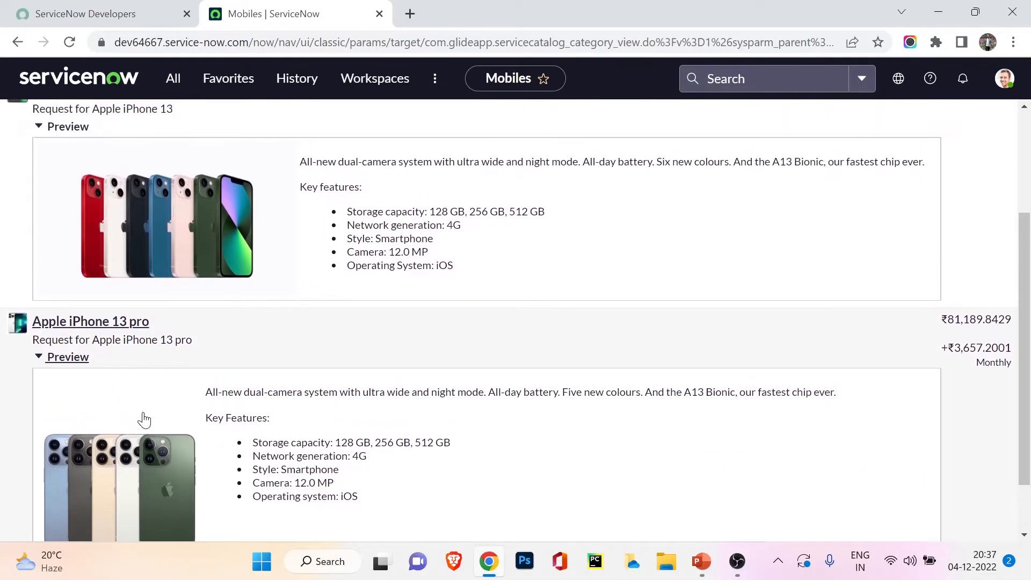
pyautogui.scroll(-2, 123, 322)
pyautogui.click(104, 256)
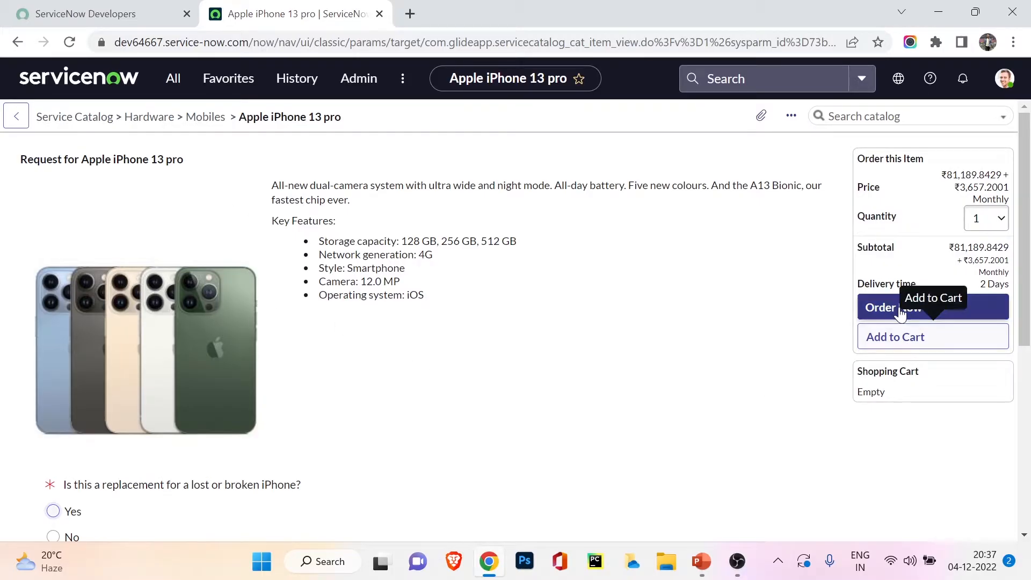
# Step: Review the iPhone 13 pro's ordering details and its questions on replacement, data allowance, colour and storage
pyautogui.moveTo(888, 403); pyautogui.dragTo(847, 402)
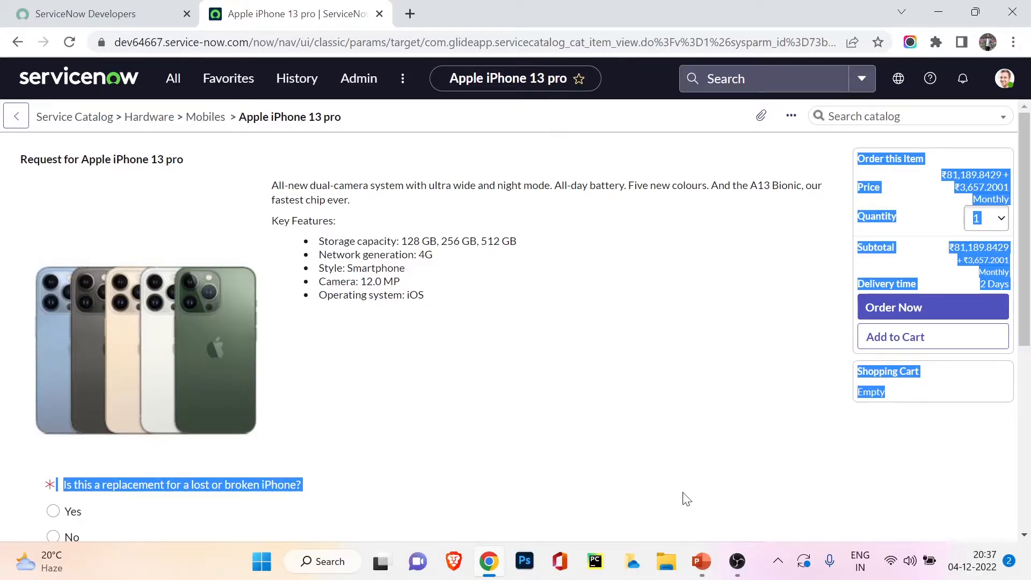
pyautogui.click(634, 339)
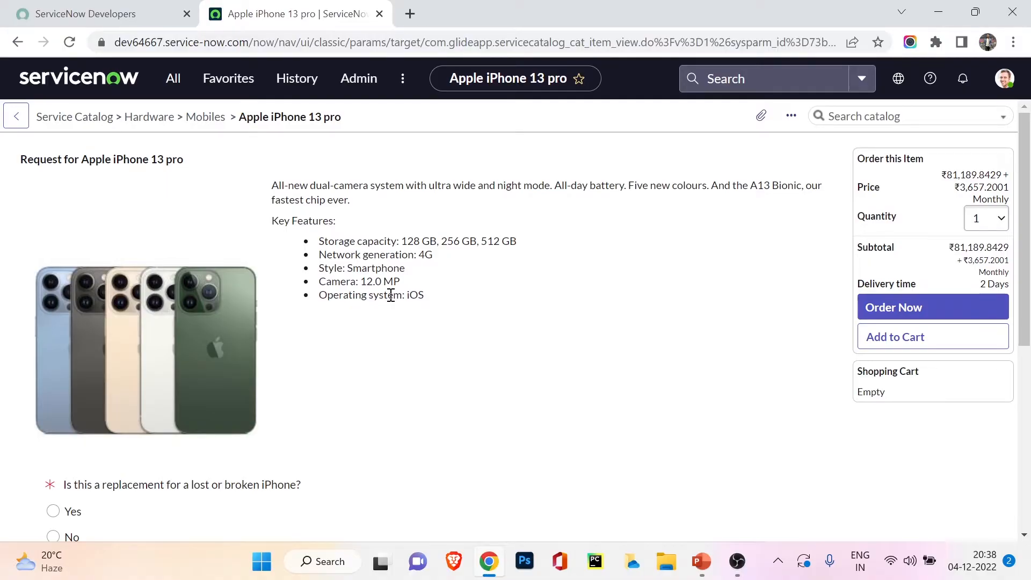
pyautogui.scroll(-6, 392, 311)
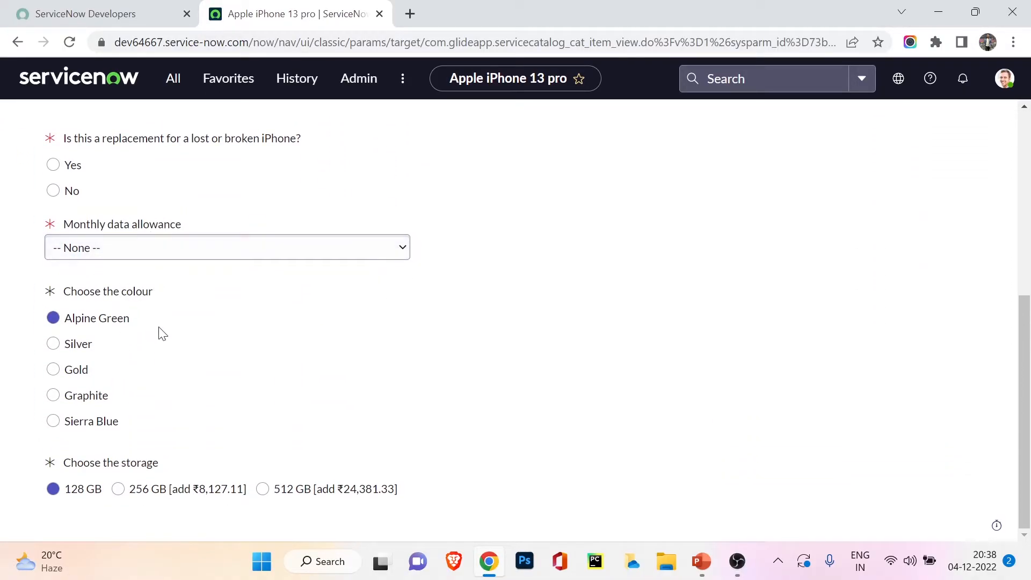
pyautogui.scroll(6, 181, 395)
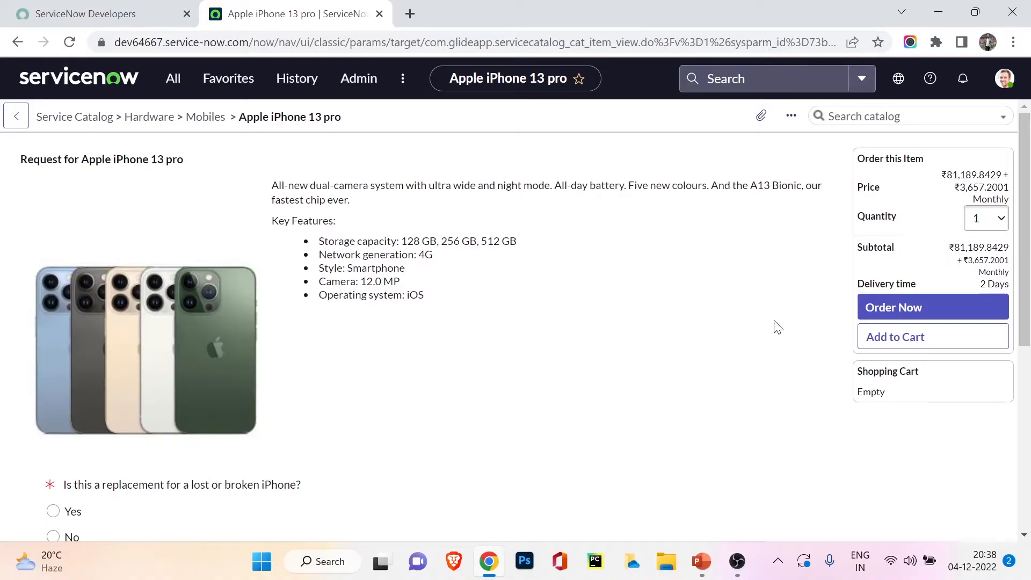
# Step: Open the Maintain Catalogs, Maintain Categories and Maintain Items modules of Service Catalog, each in its own background browser tab
pyautogui.click(170, 78)
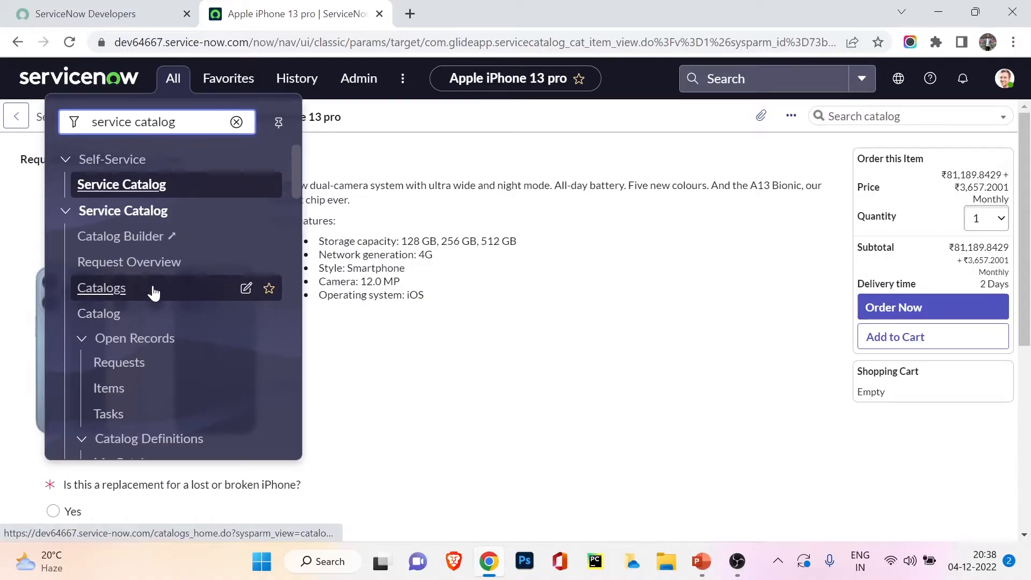
pyautogui.scroll(-2, 155, 292)
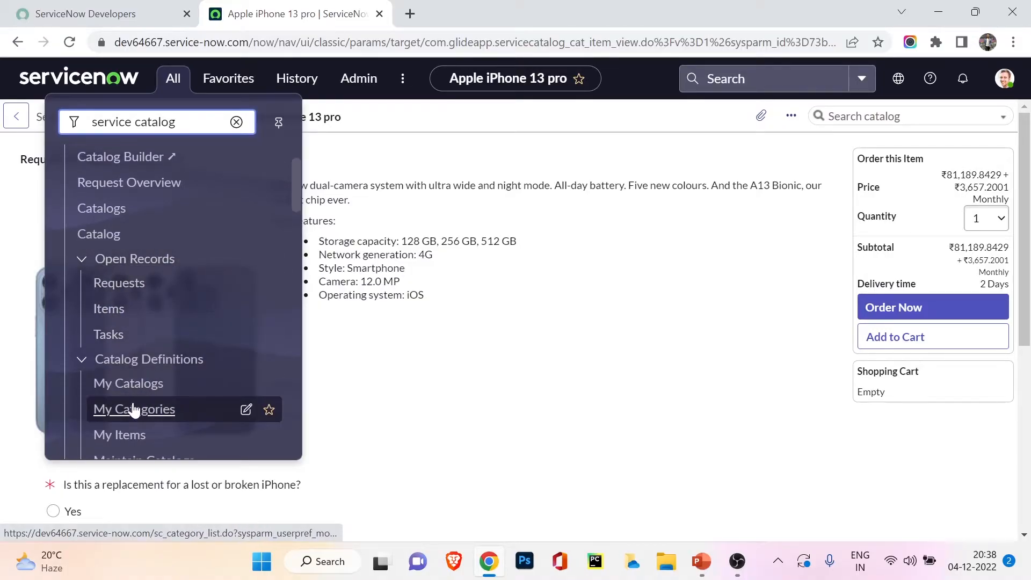
pyautogui.scroll(-4, 132, 410)
pyautogui.scroll(2, 131, 199)
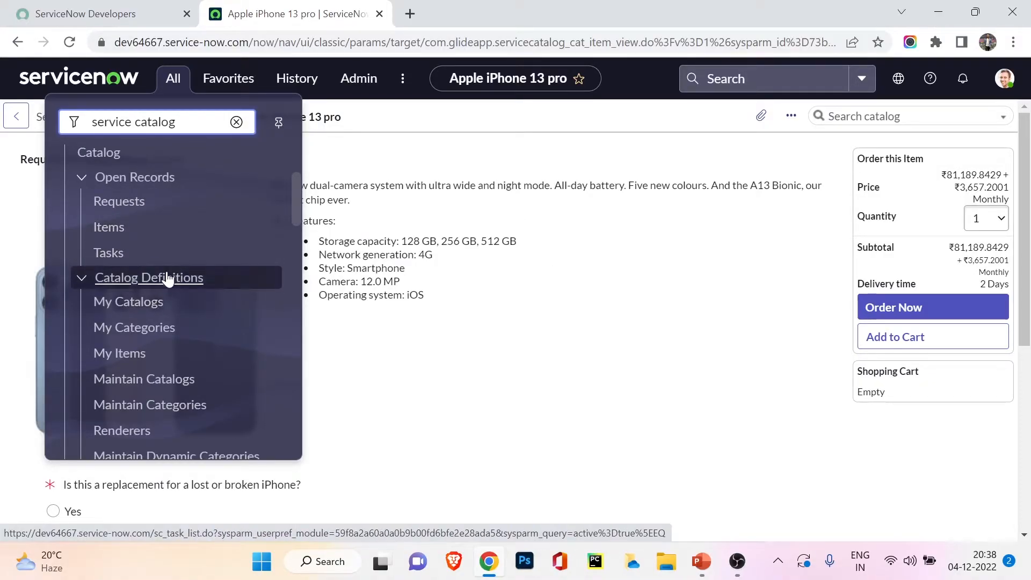
pyautogui.scroll(-3, 167, 280)
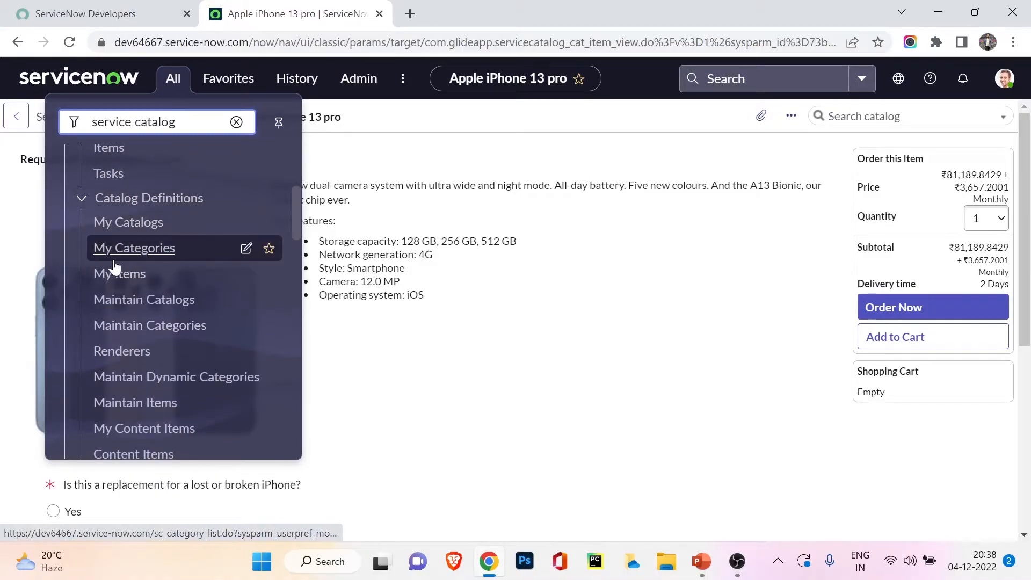
pyautogui.middleClick(164, 301)
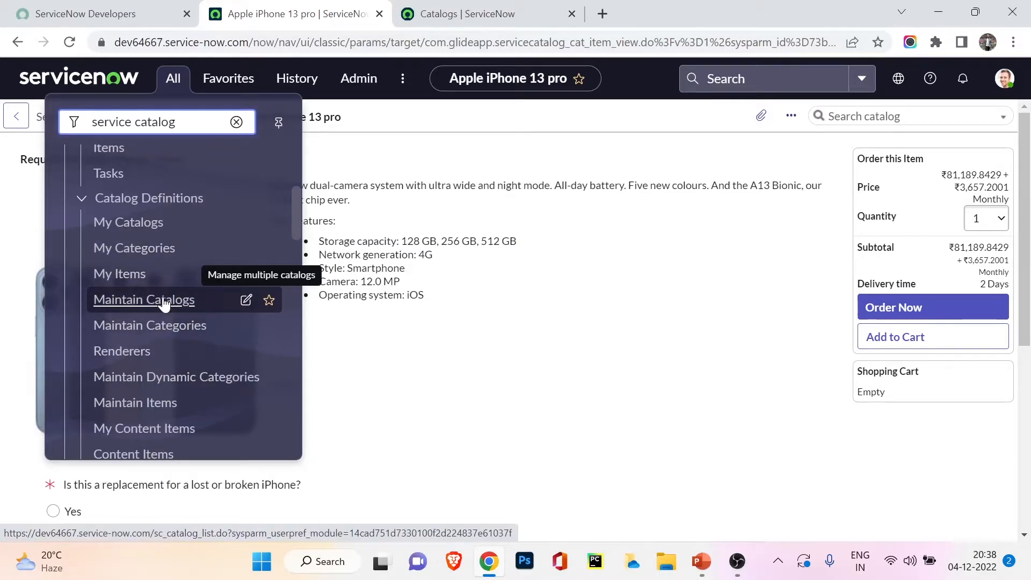
pyautogui.middleClick(172, 329)
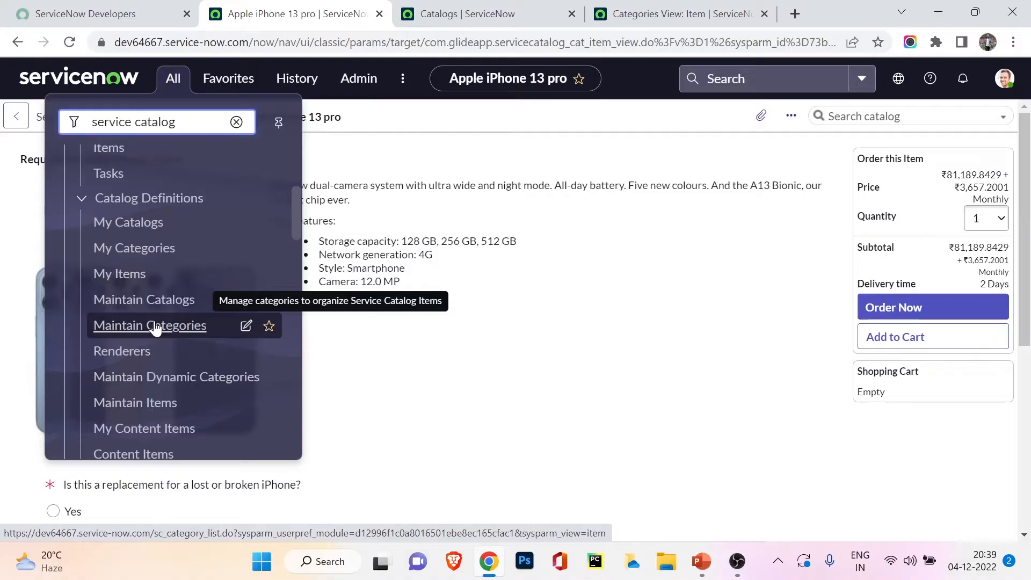
pyautogui.scroll(-3, 154, 328)
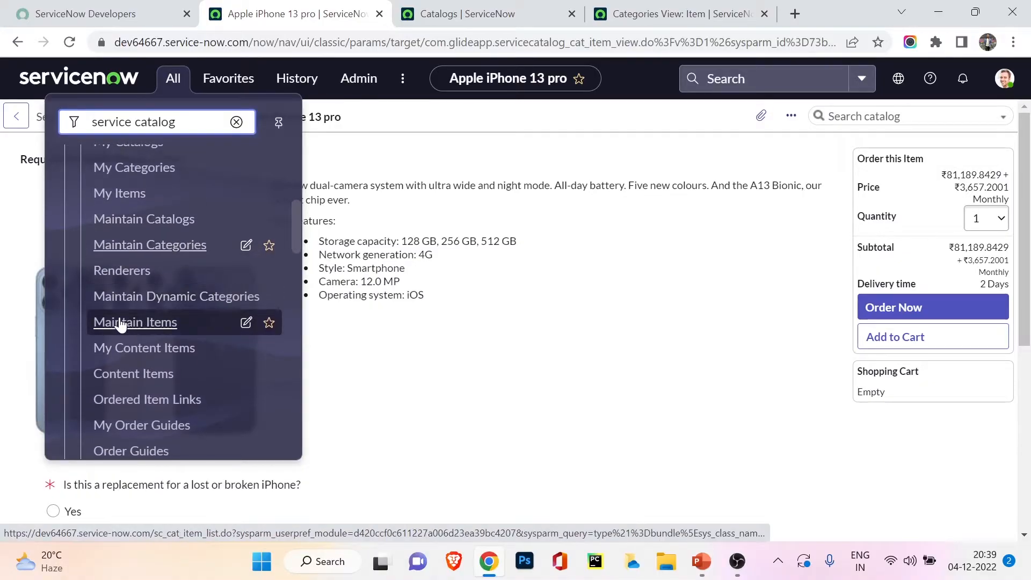
pyautogui.middleClick(120, 322)
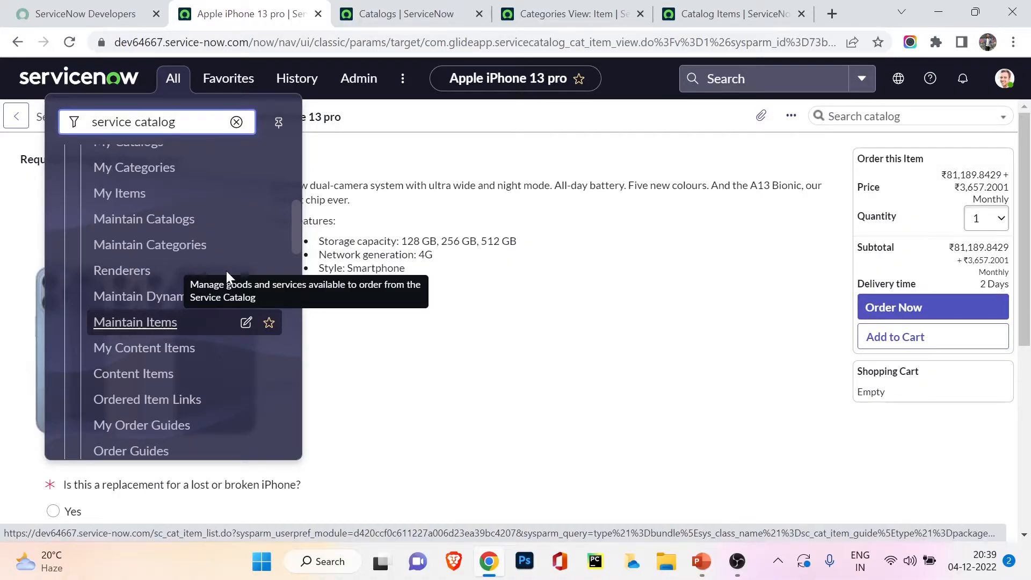
# Step: Open the Service Catalog record from the catalogs list and examine its form fields and related catalog items
pyautogui.click(355, 6)
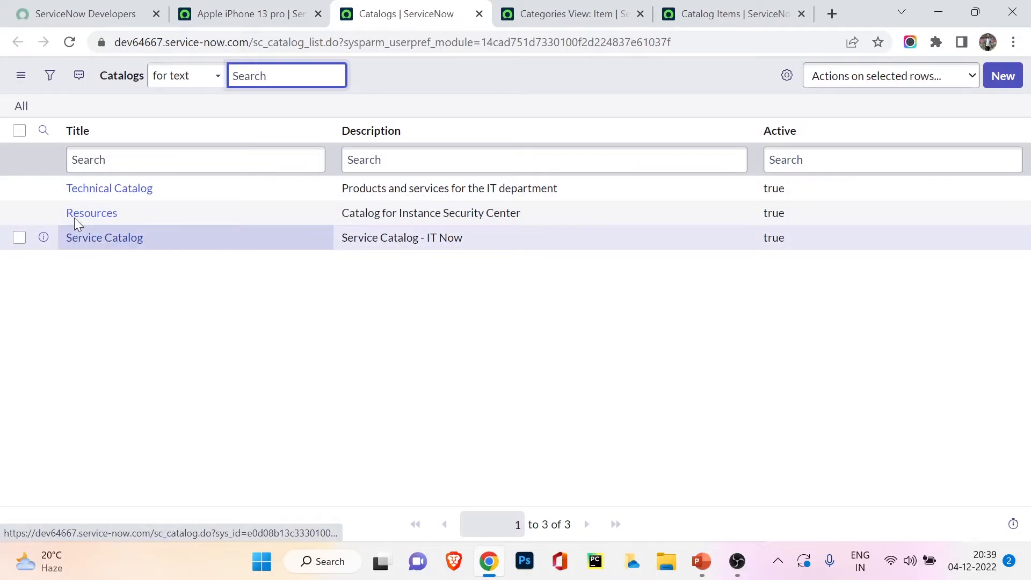
pyautogui.click(109, 243)
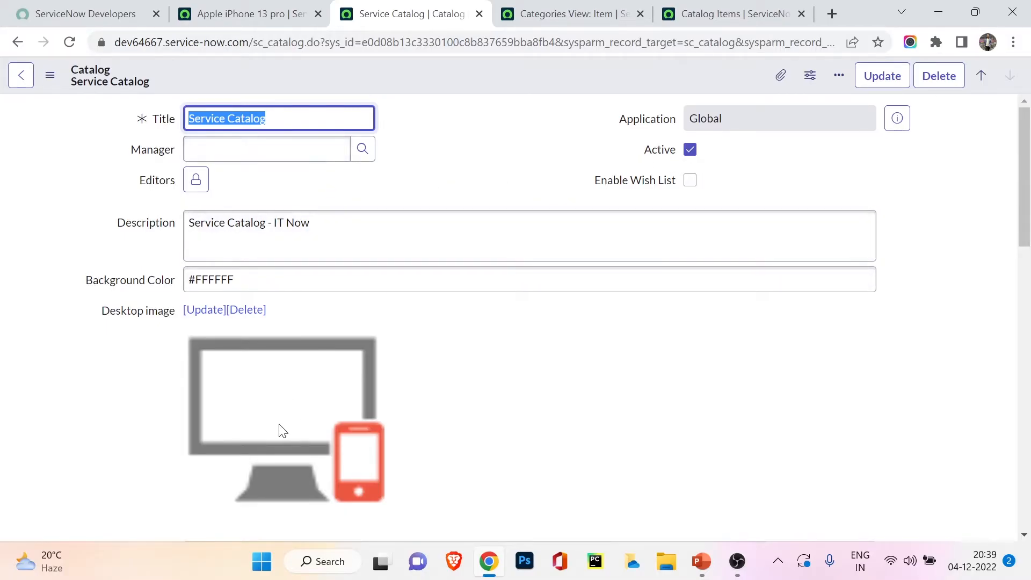
pyautogui.scroll(-6, 283, 431)
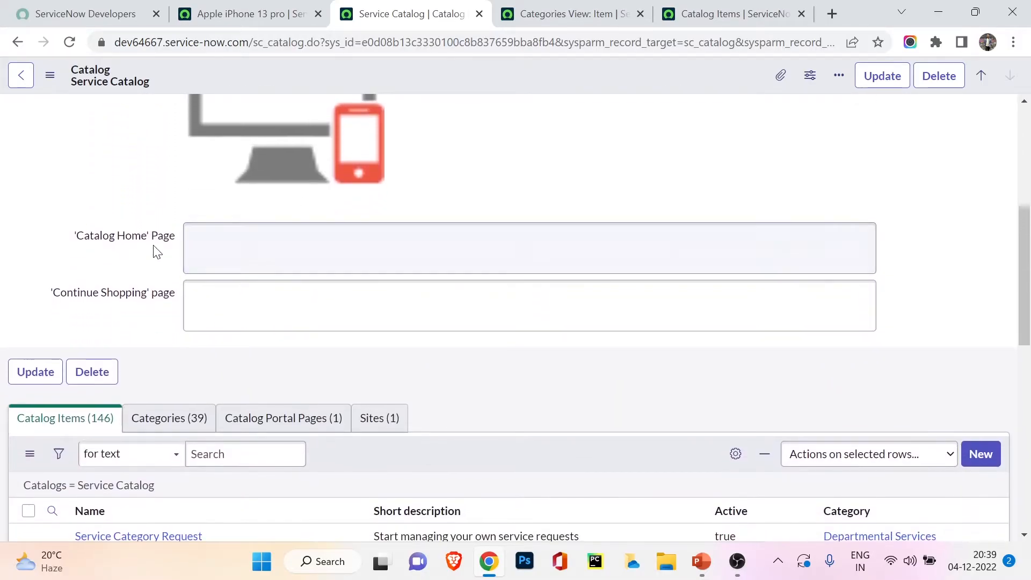
pyautogui.scroll(-4, 124, 235)
pyautogui.scroll(9, 146, 248)
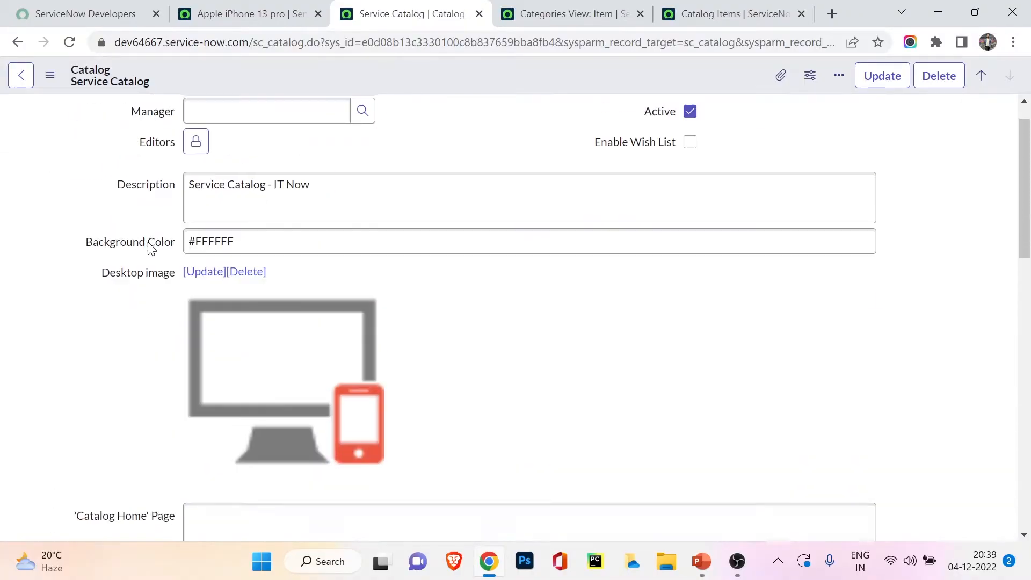
pyautogui.scroll(1, 148, 242)
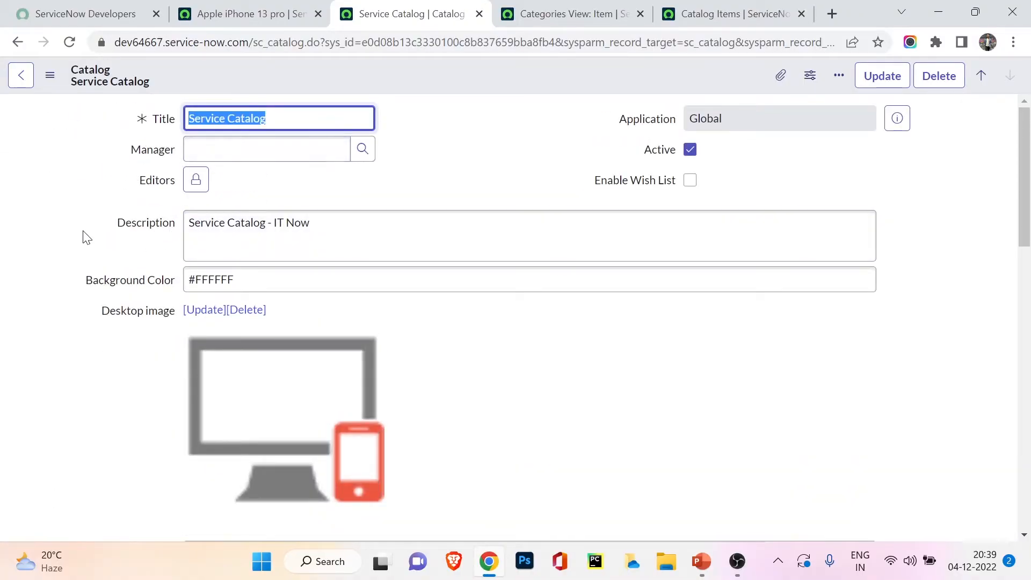
pyautogui.scroll(-8, 82, 258)
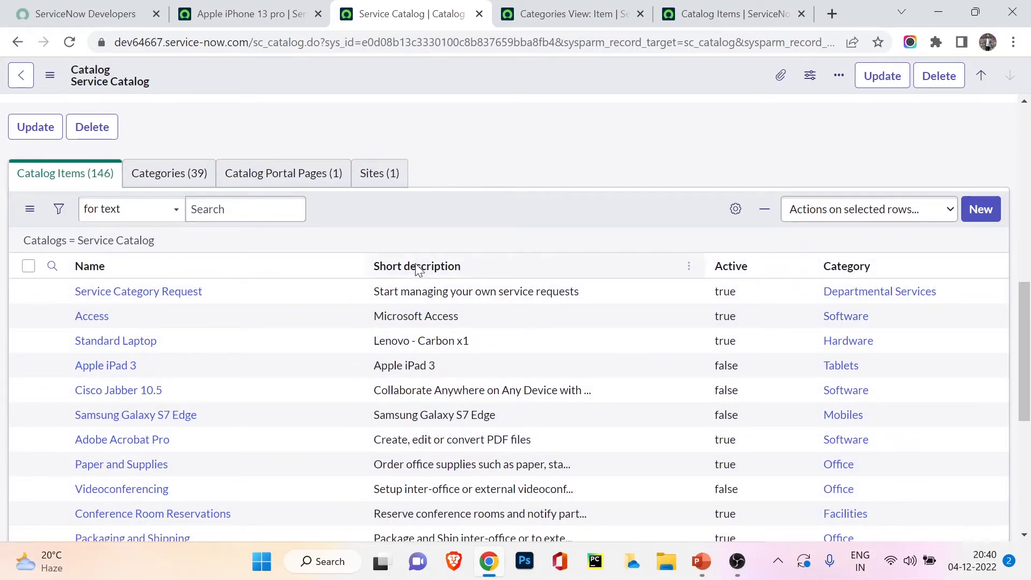
pyautogui.scroll(10, 414, 299)
pyautogui.scroll(2, 215, 187)
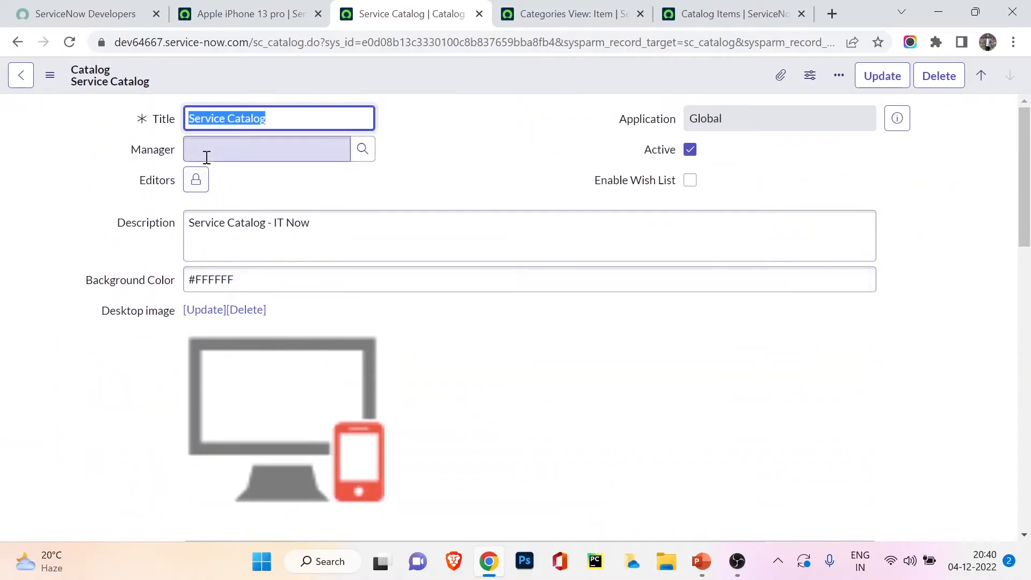
# Step: Show the categories related to the Service Catalog record and look through their titles and parents
pyautogui.scroll(-9, 205, 355)
pyautogui.click(141, 266)
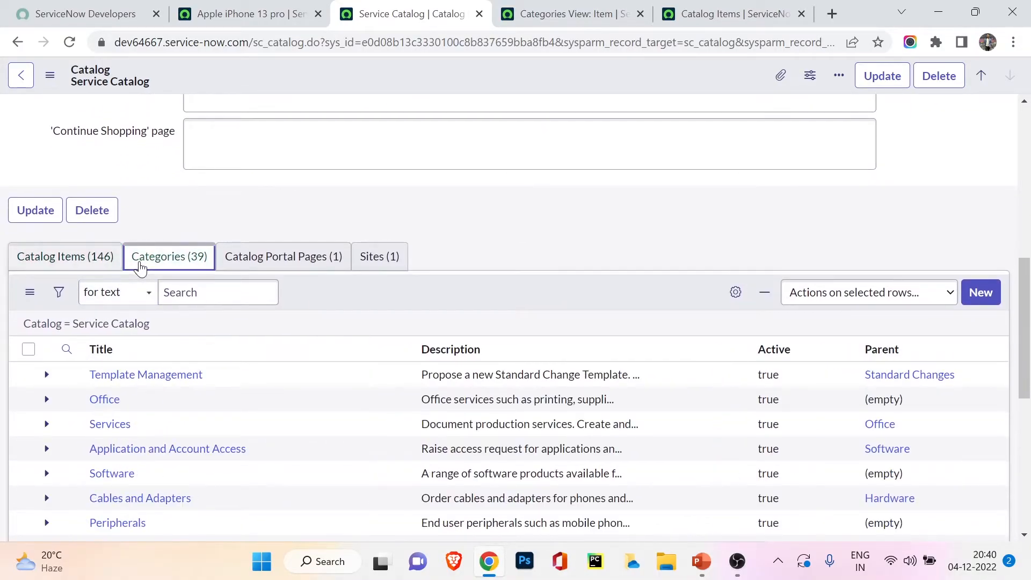
pyautogui.scroll(-3, 140, 183)
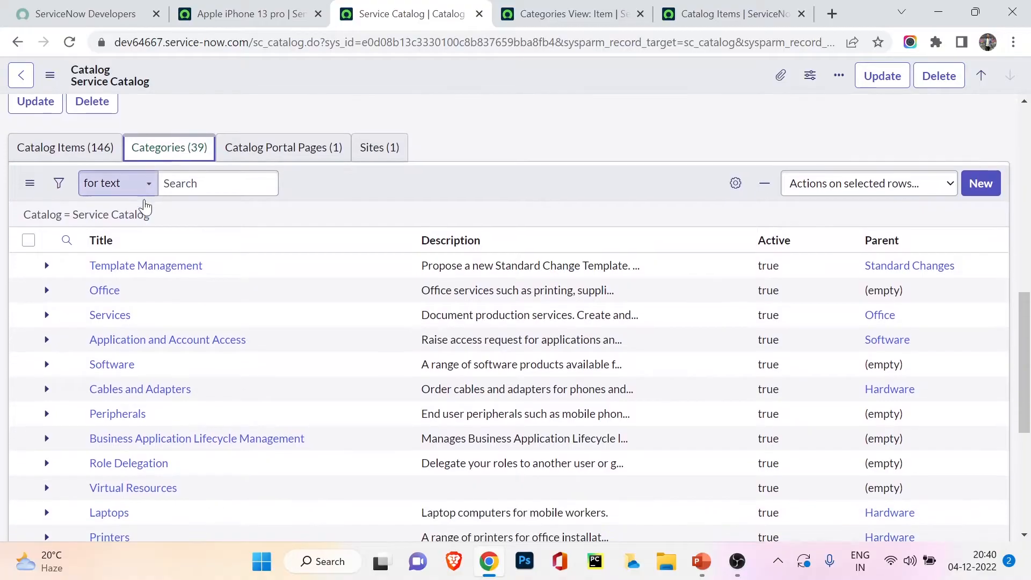
pyautogui.scroll(-1, 128, 252)
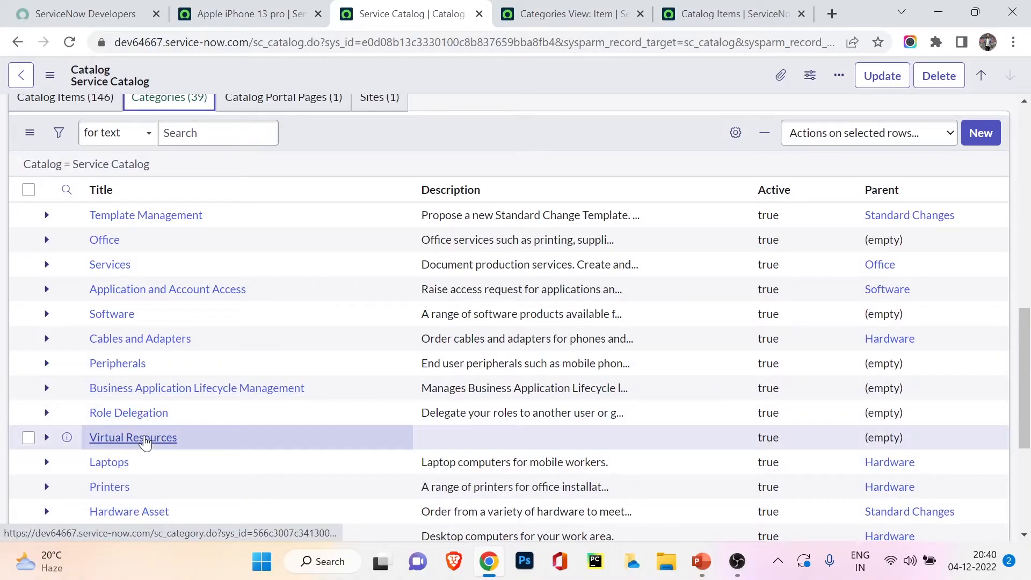
# Step: Open the Software category record and examine its form fields and the catalog items assigned to it
pyautogui.click(104, 316)
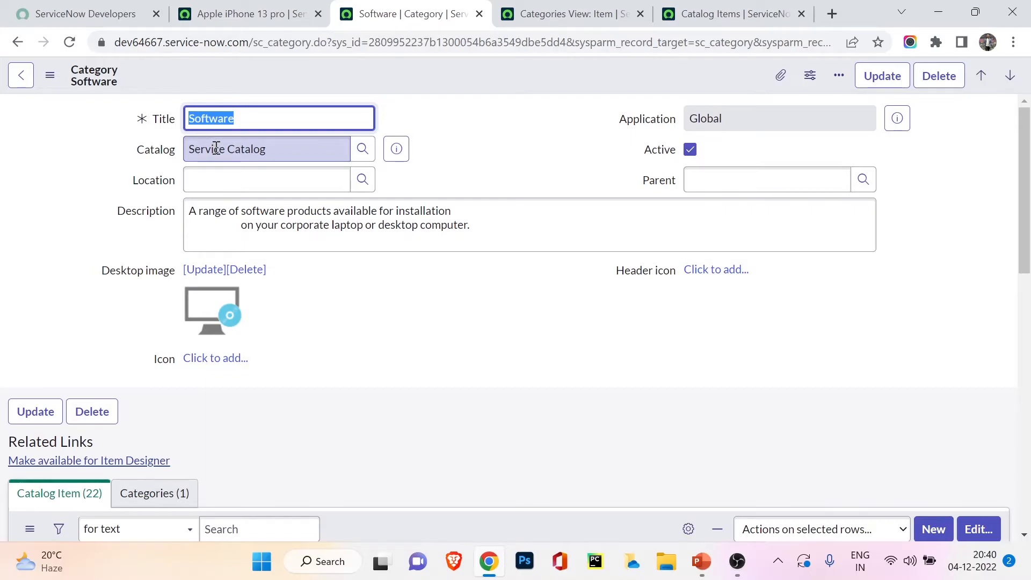
pyautogui.scroll(-5, 136, 184)
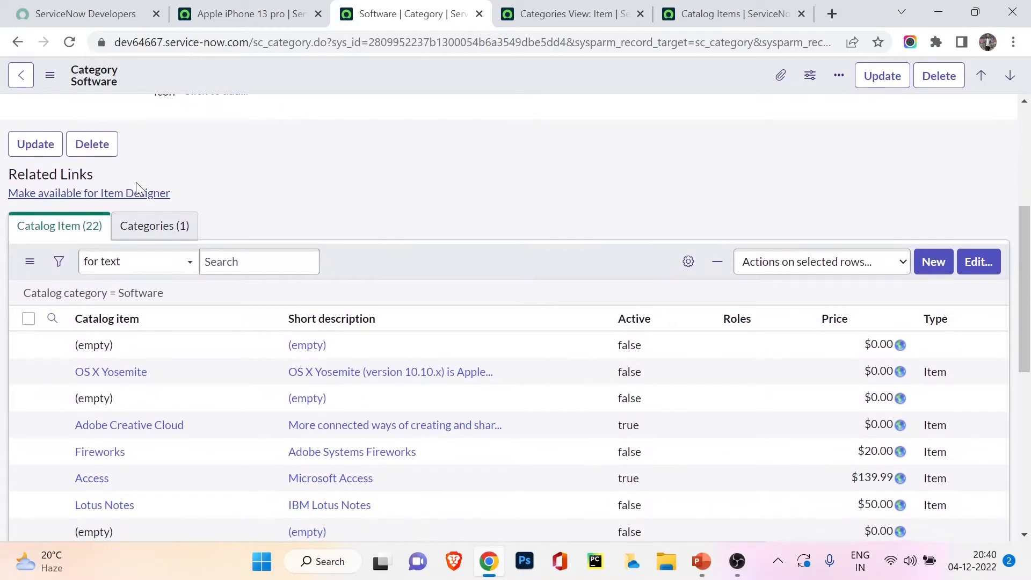
pyautogui.scroll(-1, 136, 182)
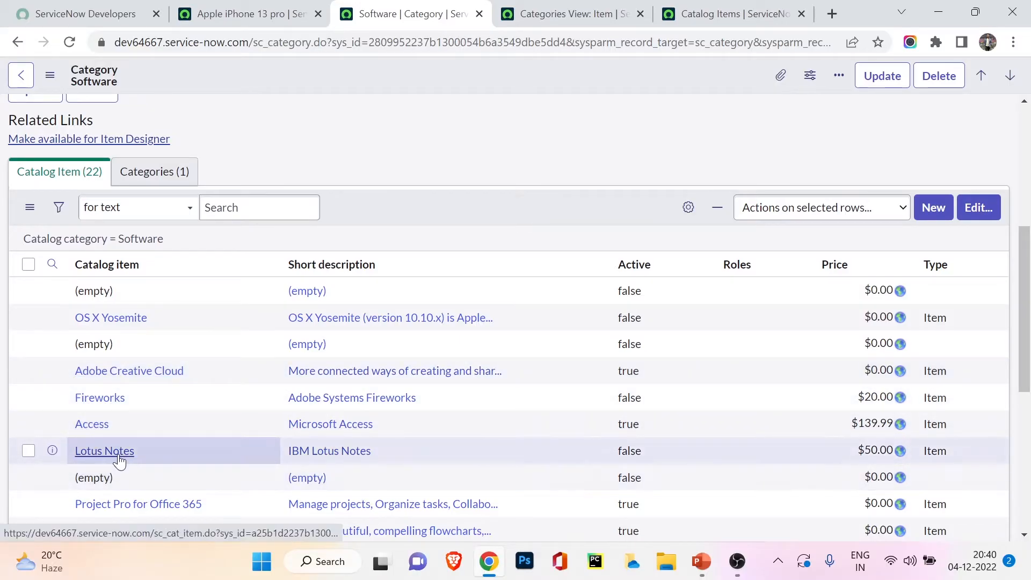
pyautogui.scroll(-6, 192, 408)
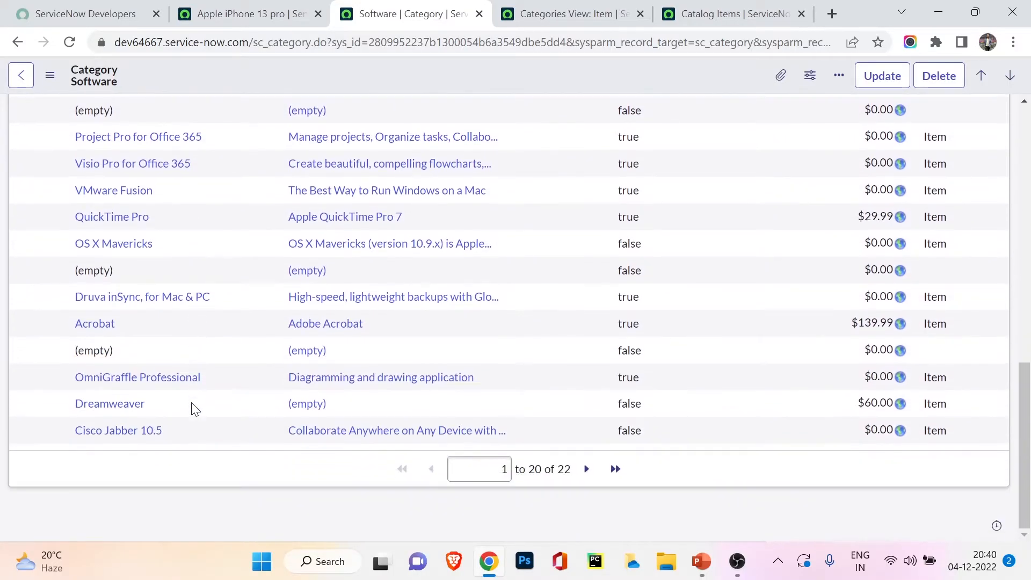
pyautogui.scroll(1, 195, 409)
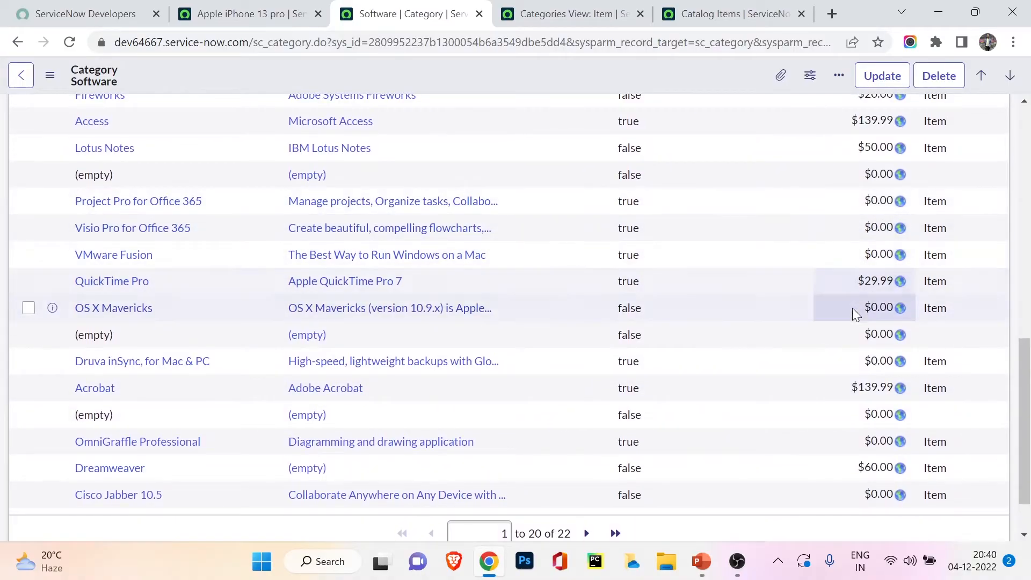
pyautogui.scroll(-1, 842, 385)
pyautogui.click(829, 371)
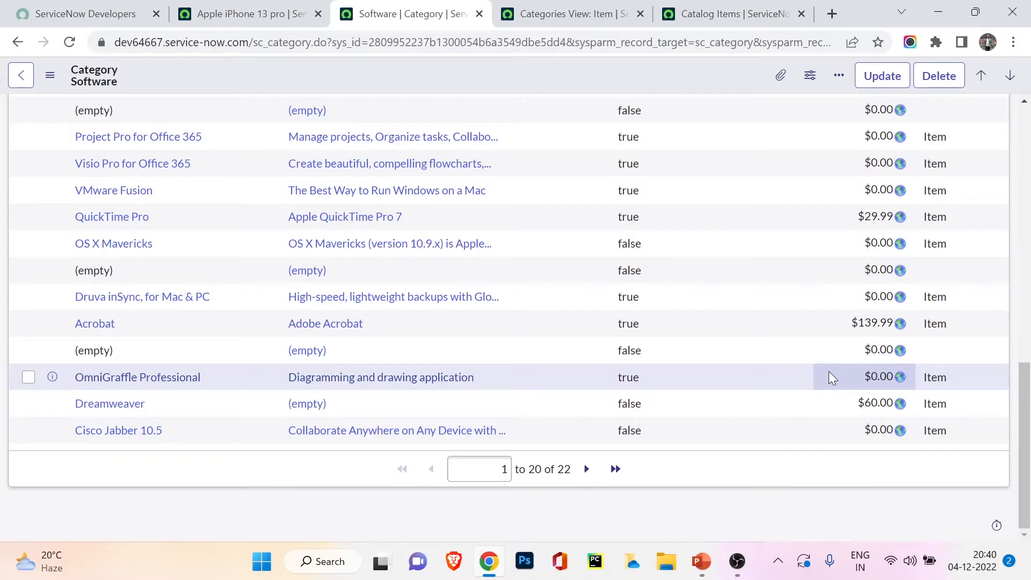
pyautogui.scroll(15, 829, 372)
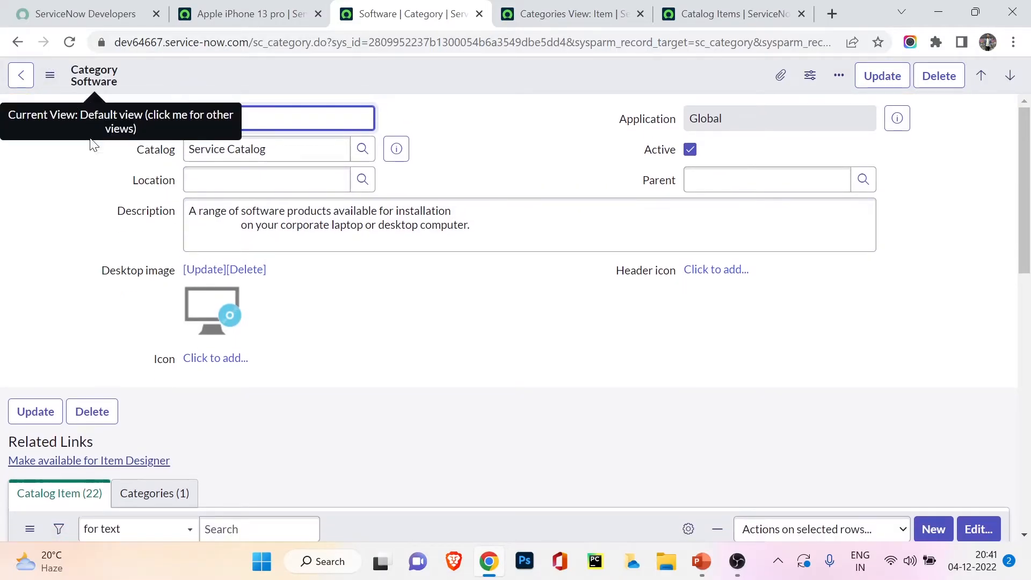
pyautogui.scroll(-6, 32, 295)
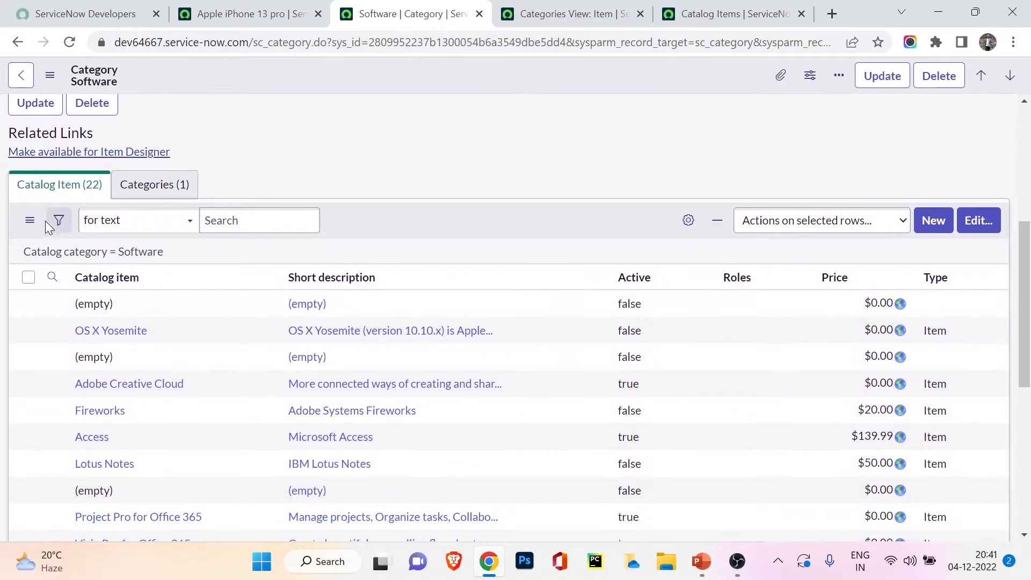
pyautogui.scroll(-3, 70, 400)
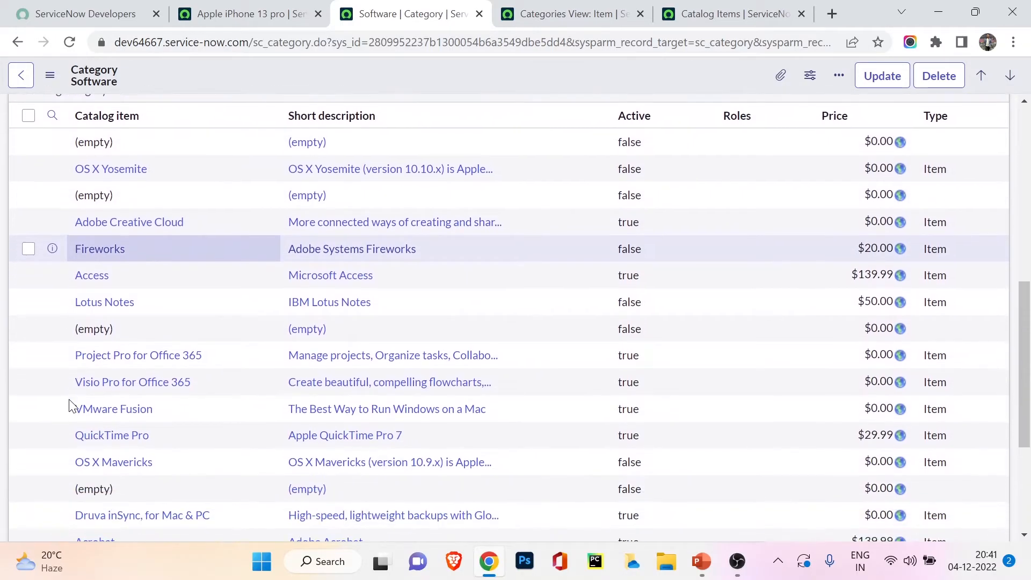
pyautogui.scroll(-3, 70, 392)
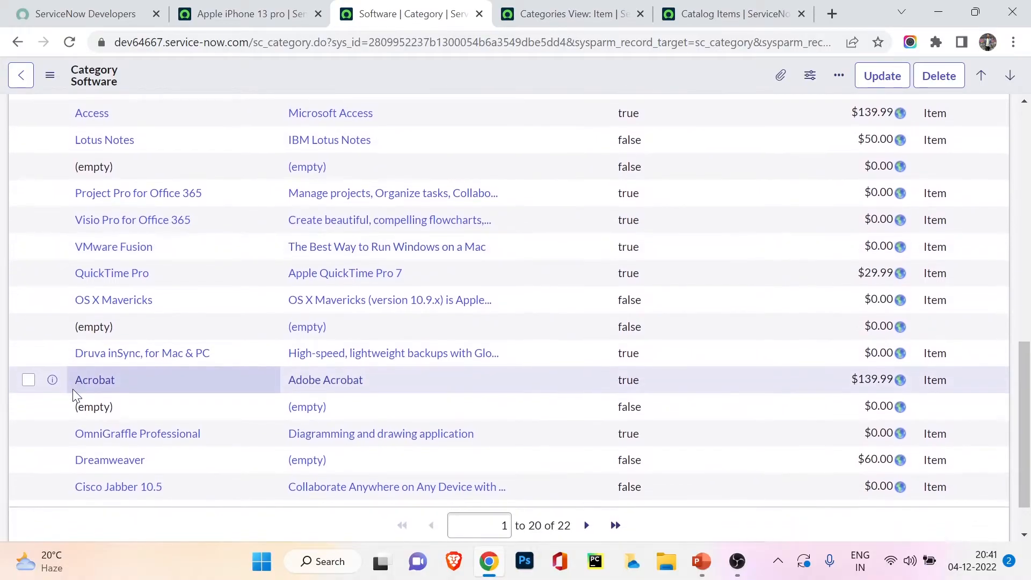
# Step: Open the Acrobat item in its own browser tab and examine its catalog, category and workflow fields
pyautogui.keyDown('ctrl'); pyautogui.click(83, 379); pyautogui.keyUp('ctrl')
pyautogui.click(448, 6)
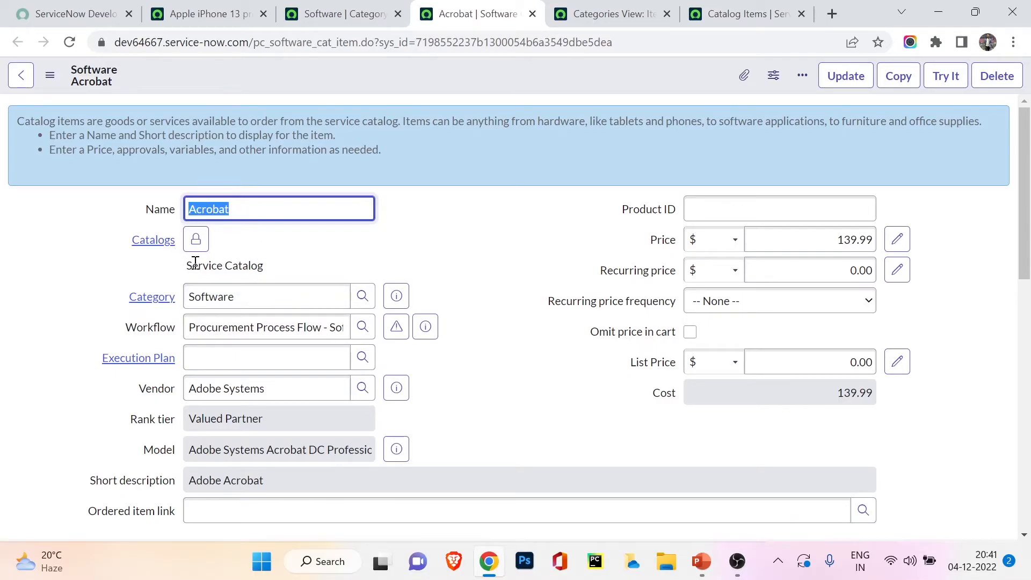
pyautogui.moveTo(188, 265); pyautogui.dragTo(267, 268)
pyautogui.click(251, 285)
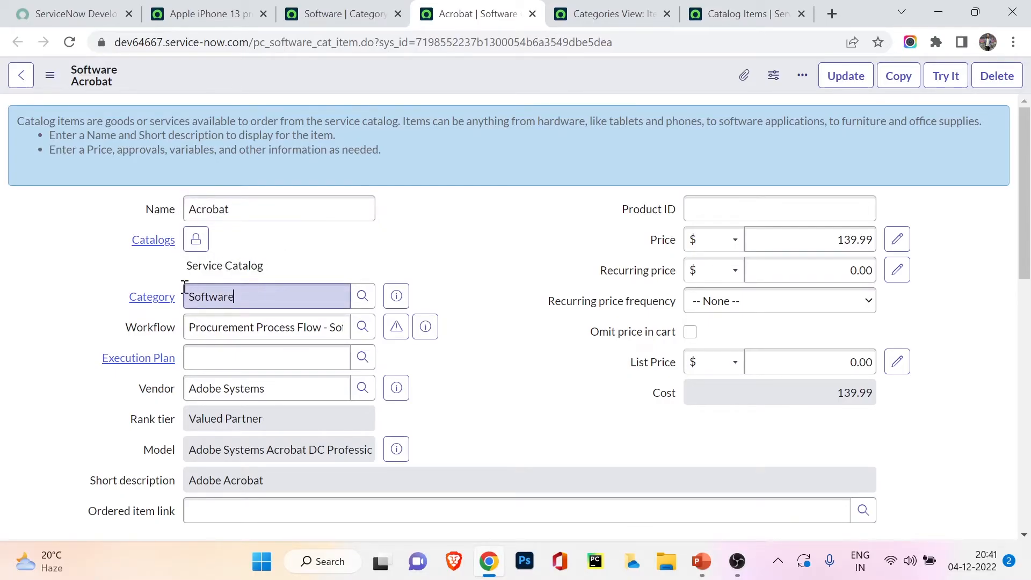
pyautogui.hotkey('ctrl', 'a')
pyautogui.click(79, 283)
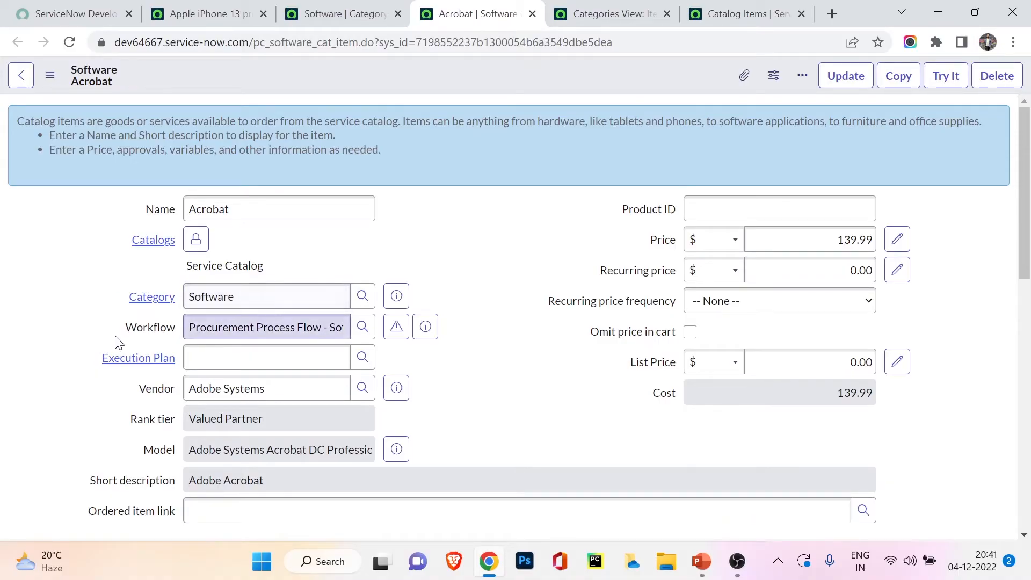
pyautogui.click(229, 327)
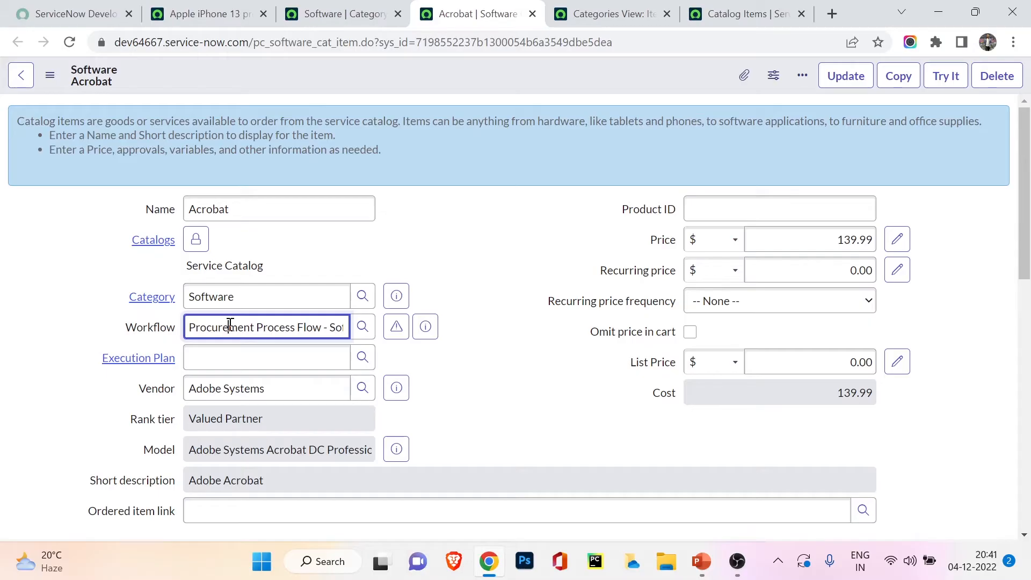
# Step: Examine the Acrobat item's price fields and its General, Product Information and Images sections
pyautogui.scroll(-1, 230, 325)
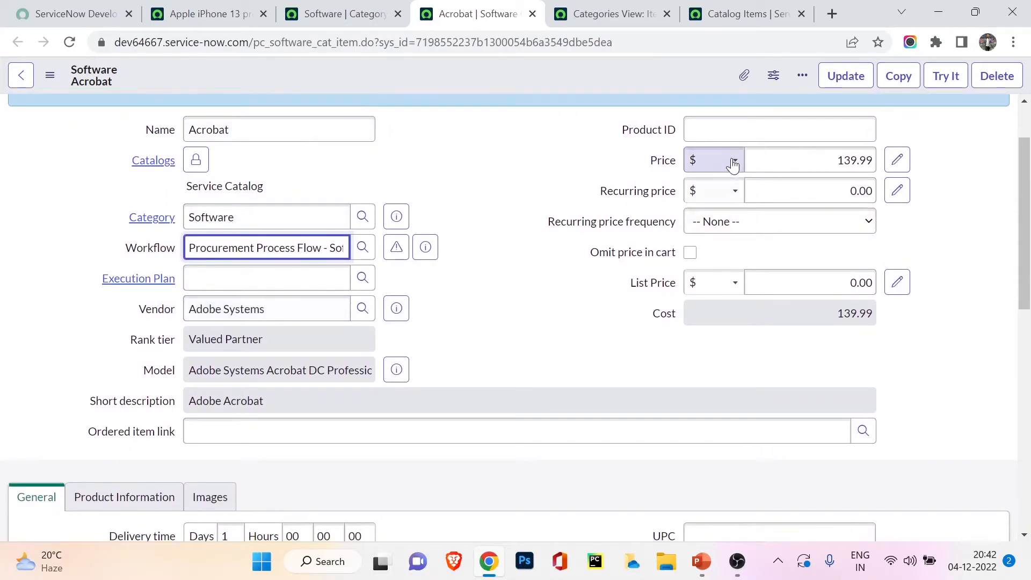
pyautogui.scroll(-4, 452, 224)
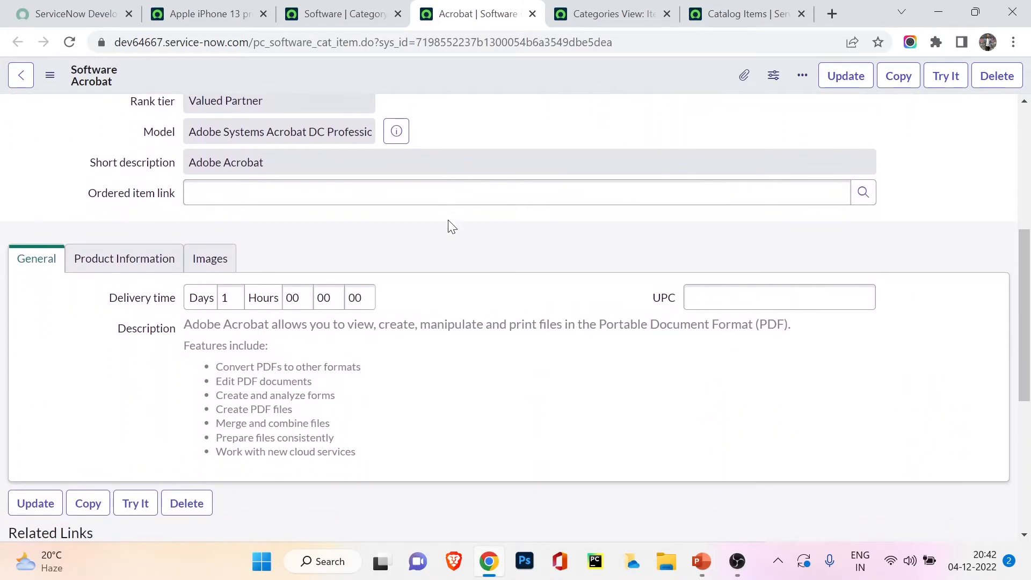
pyautogui.scroll(-1, 450, 224)
pyautogui.scroll(2, 161, 228)
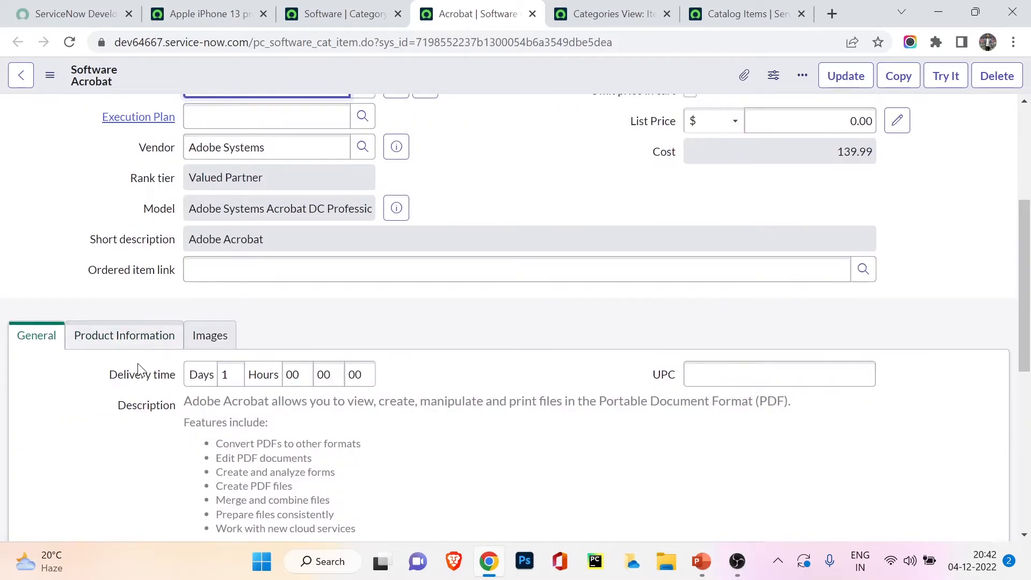
pyautogui.click(124, 351)
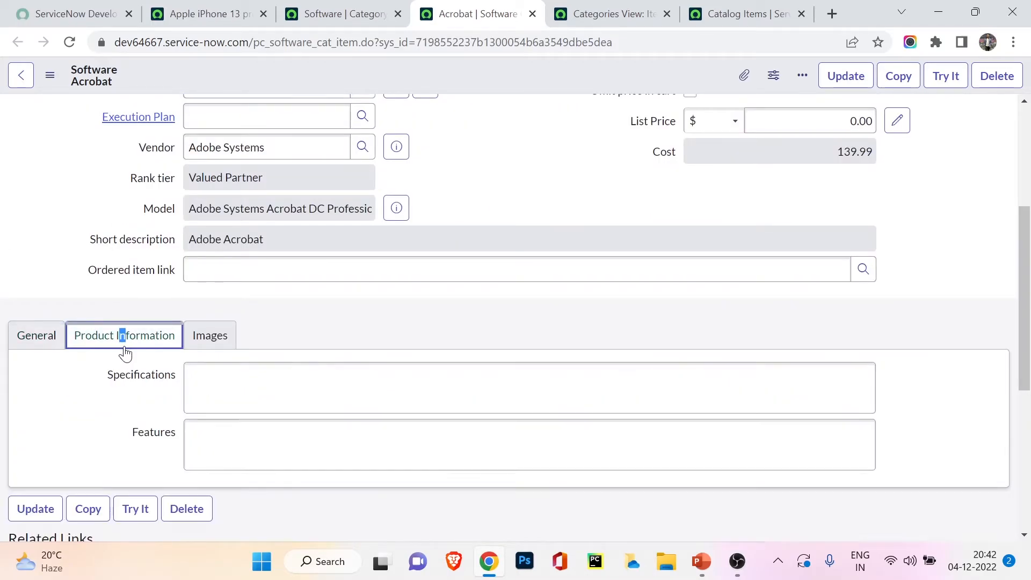
pyautogui.click(197, 336)
pyautogui.scroll(-1, 709, 441)
pyautogui.scroll(-2, 708, 441)
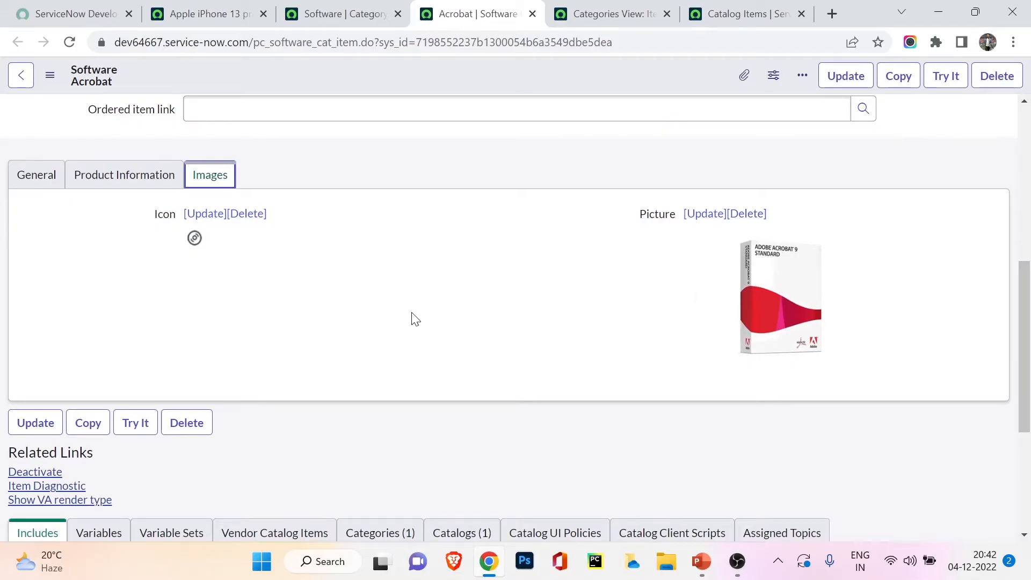
# Step: Check the variables and variable sets related to the Acrobat item
pyautogui.scroll(-5, 408, 322)
pyautogui.click(95, 284)
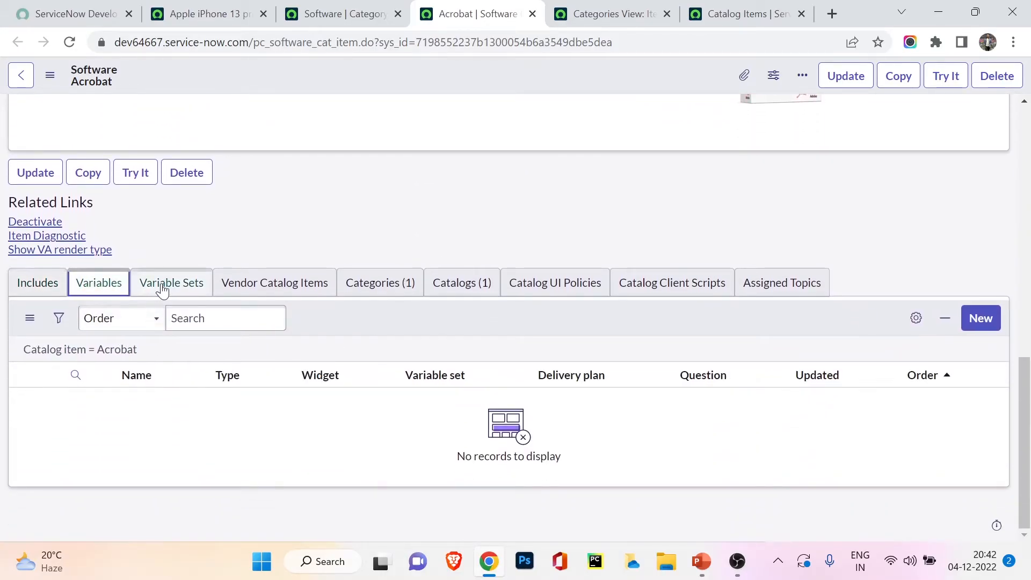
pyautogui.click(163, 284)
pyautogui.click(101, 286)
pyautogui.scroll(15, 108, 241)
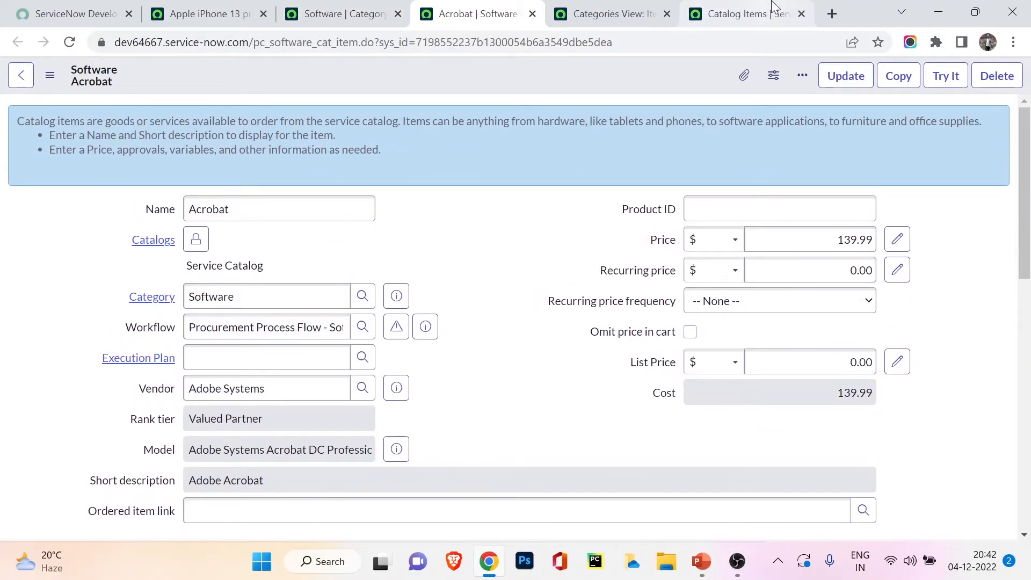
# Step: Filter the Catalog Items list by the name "apple" and open the Apple iPhone 13 pro record, checking its order page's catalog path
pyautogui.click(693, 20)
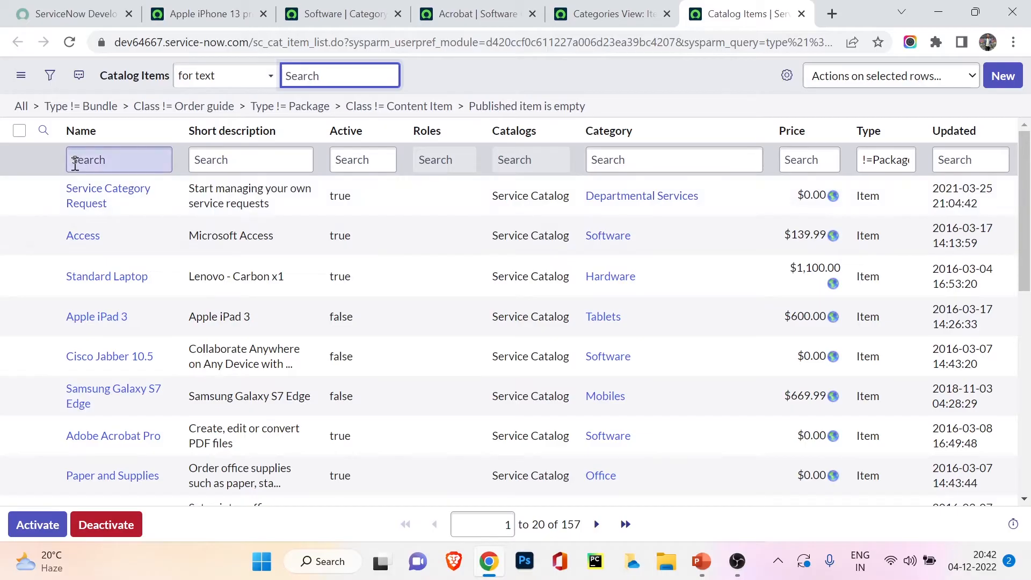
pyautogui.click(75, 160)
pyautogui.write('apple')
pyautogui.press('Return')
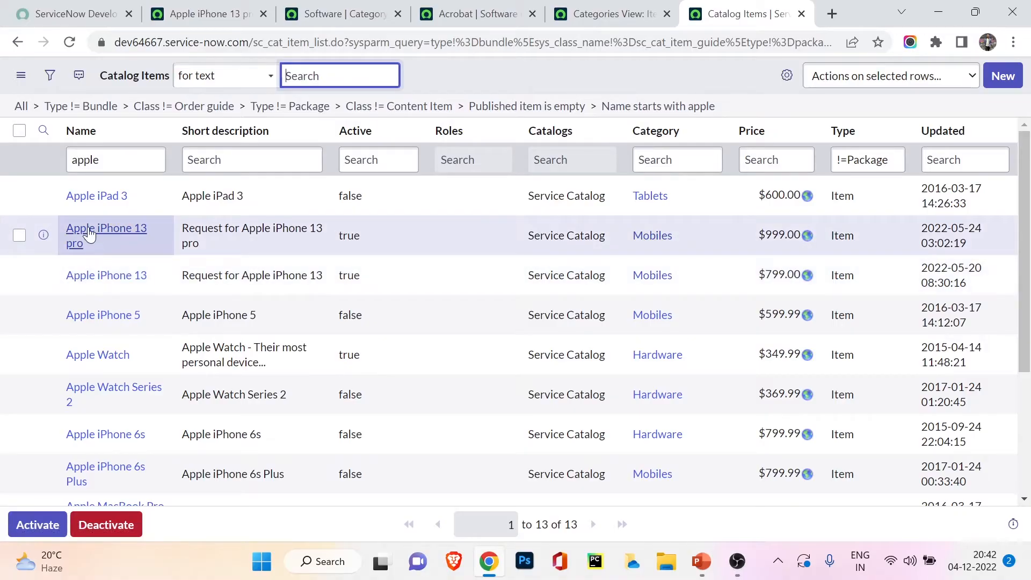
pyautogui.click(88, 225)
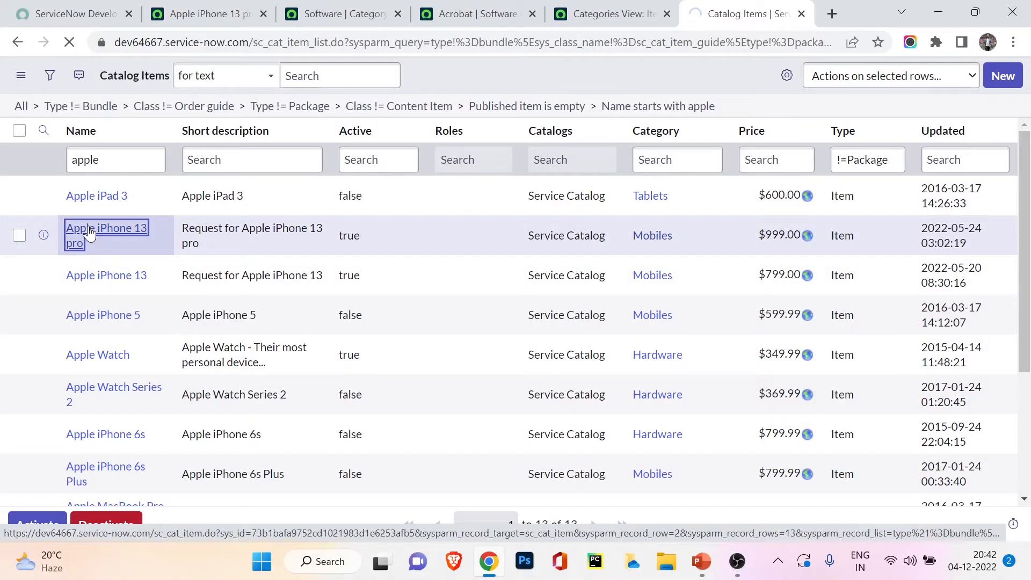
pyautogui.click(204, 13)
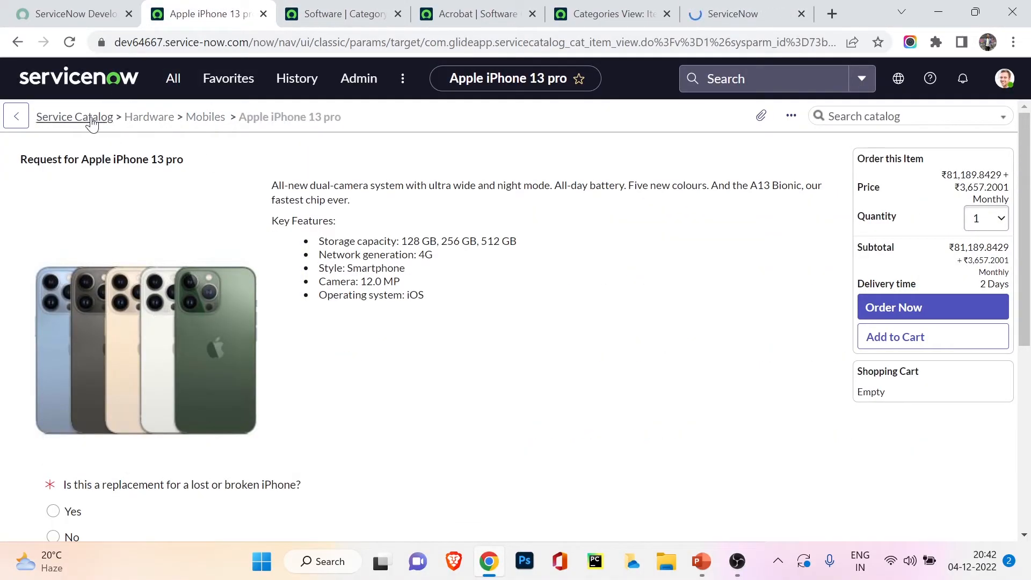
pyautogui.click(694, 5)
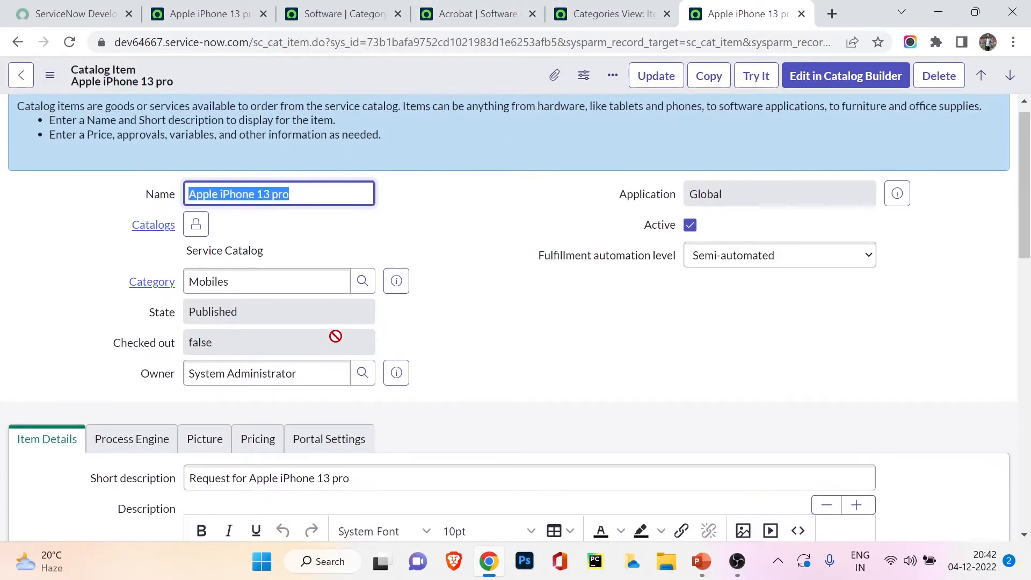
# Step: Examine the Apple iPhone 13 pro record's main fields and its Item Details, Process Engine, Picture and Pricing sections
pyautogui.scroll(-3, 334, 336)
pyautogui.scroll(-3, 147, 305)
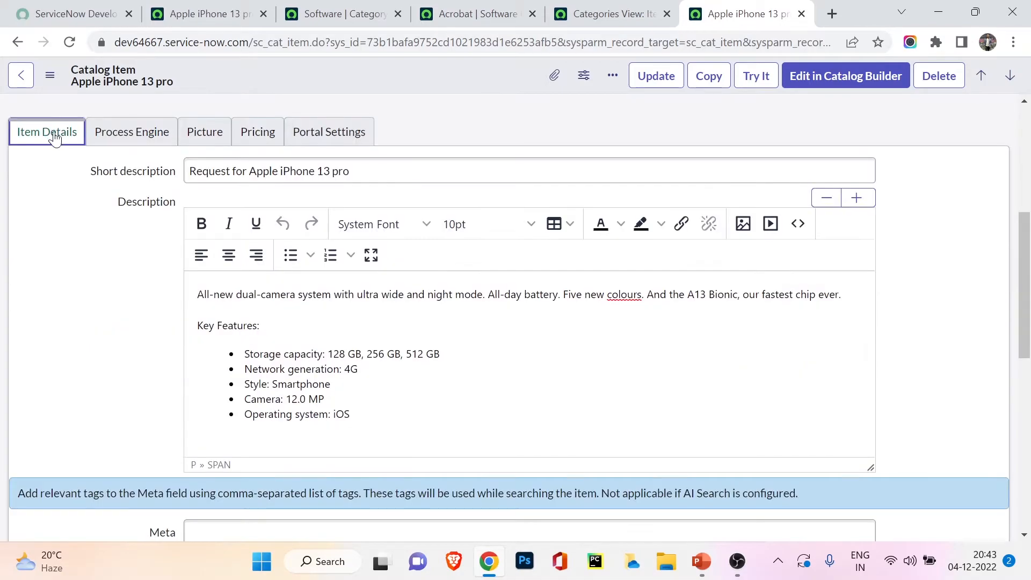
pyautogui.click(154, 132)
pyautogui.click(203, 132)
pyautogui.click(264, 132)
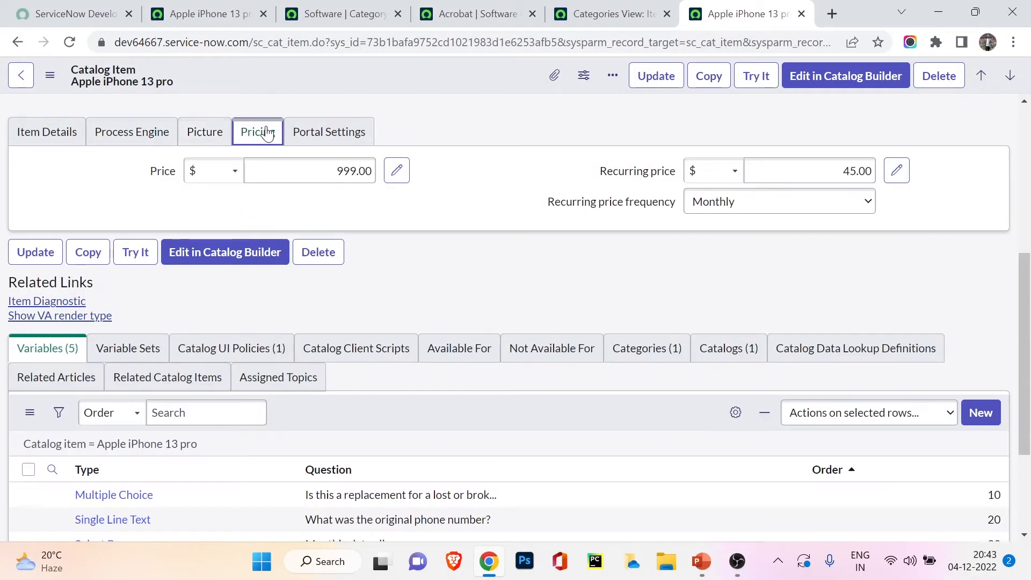
pyautogui.click(203, 132)
pyautogui.scroll(-5, 303, 325)
pyautogui.scroll(8, 304, 332)
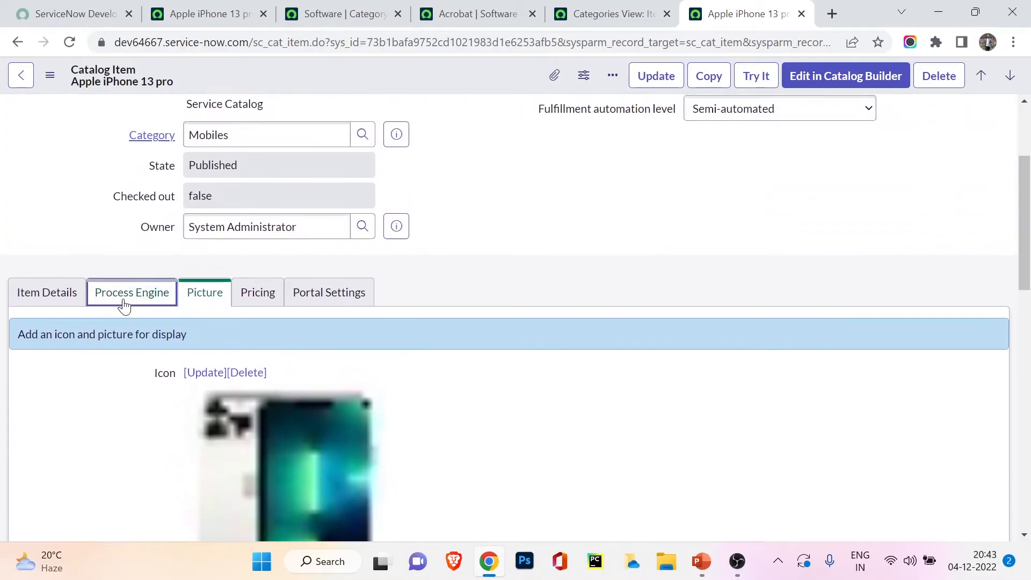
pyautogui.click(124, 305)
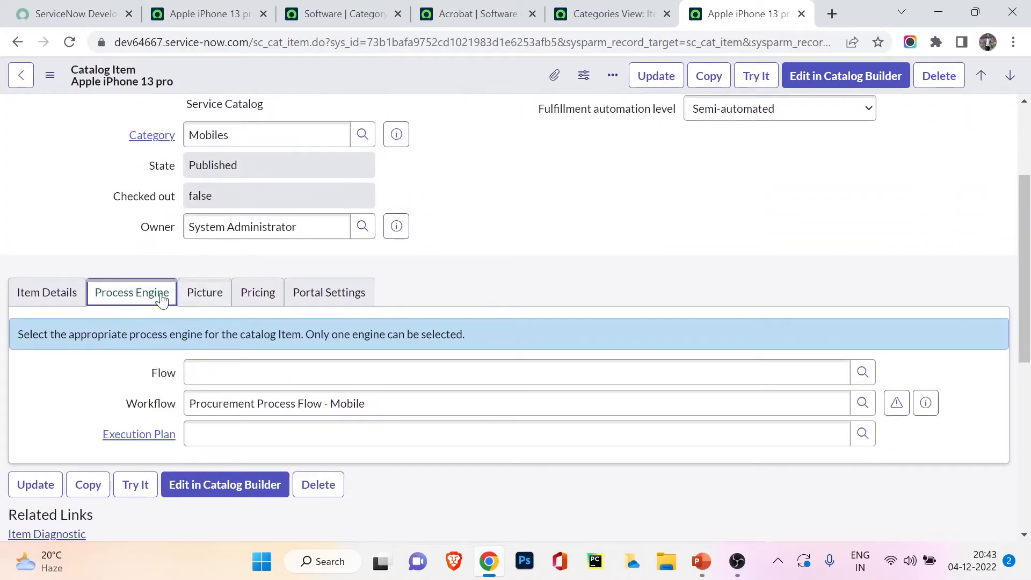
pyautogui.click(44, 292)
# Step: Look through the Apple iPhone 13 pro item's variables and compare them with the replacement question on its order page
pyautogui.scroll(-7, 116, 448)
pyautogui.scroll(-5, 120, 450)
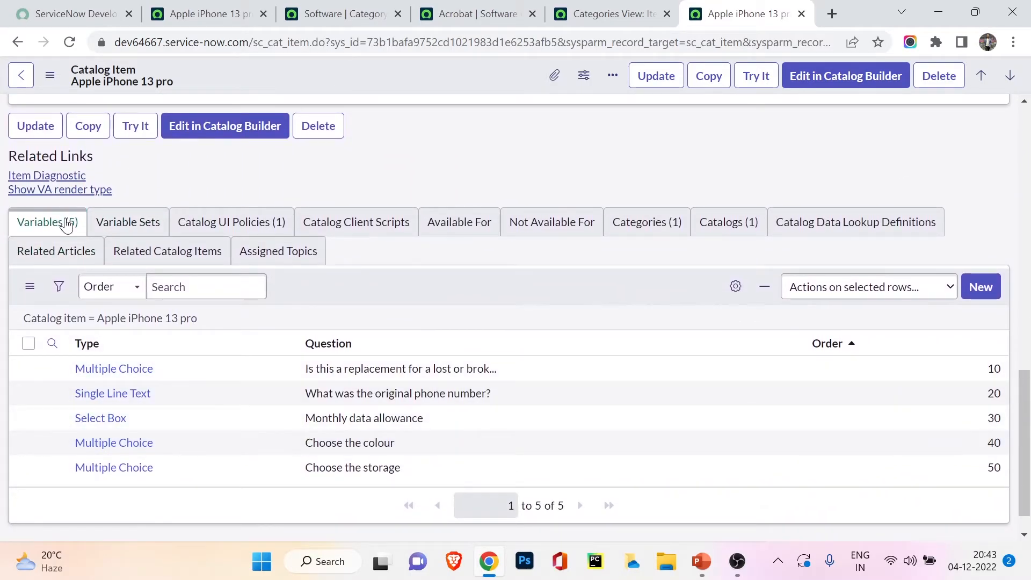
pyautogui.scroll(-1, 71, 224)
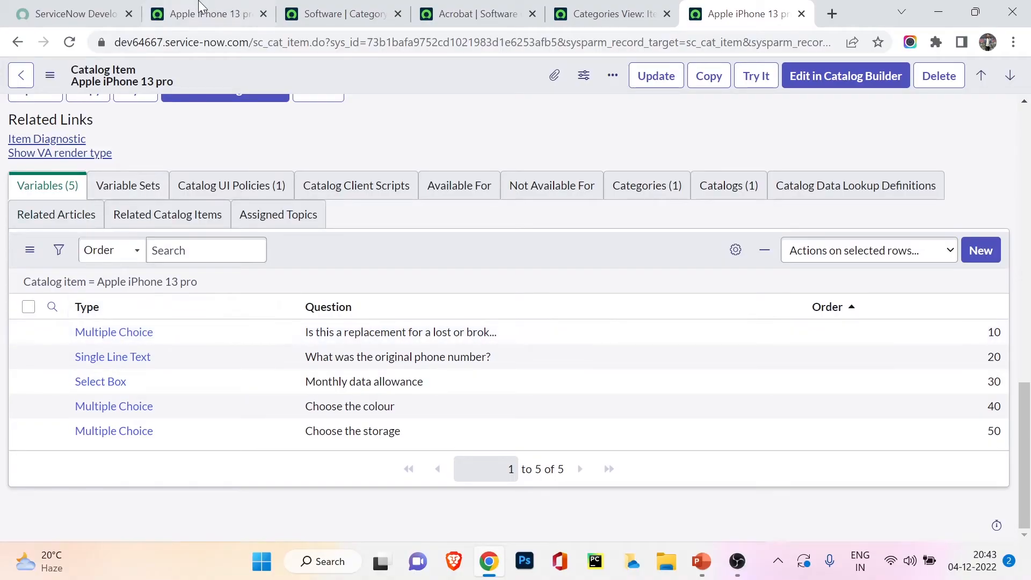
pyautogui.moveTo(203, 10); pyautogui.dragTo(626, 10)
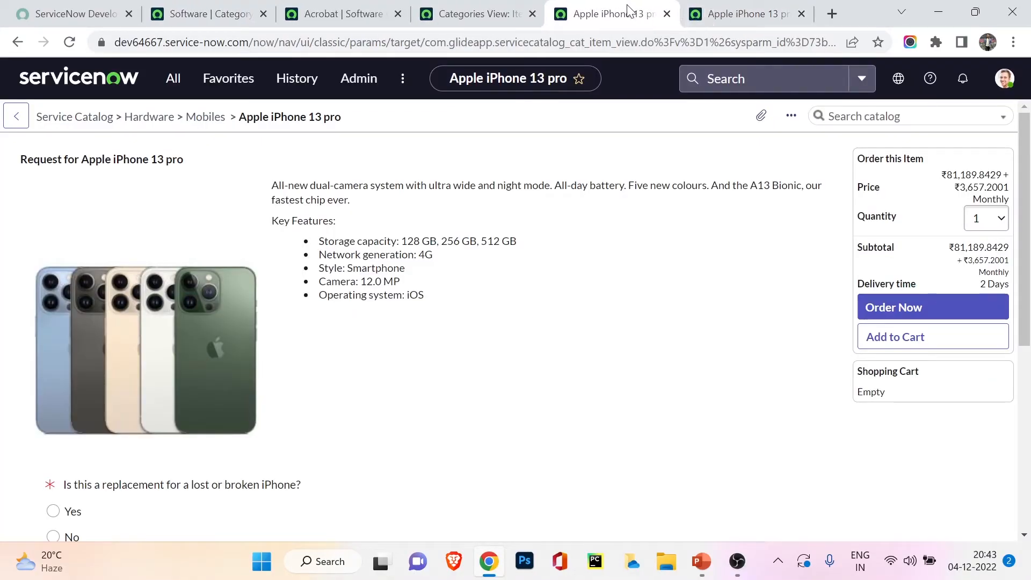
pyautogui.scroll(-3, 410, 393)
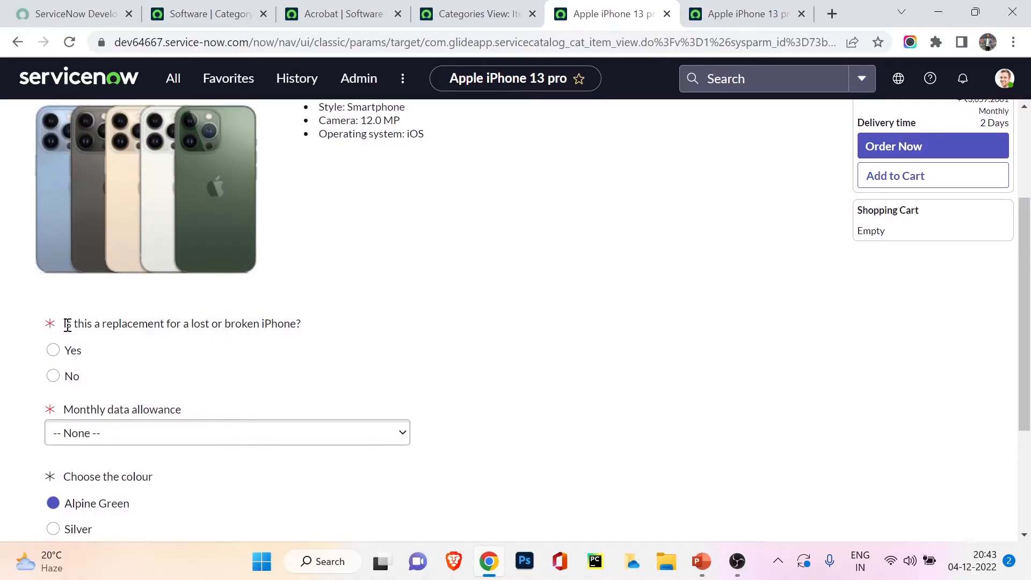
pyautogui.moveTo(68, 326); pyautogui.dragTo(286, 329)
pyautogui.click(750, 6)
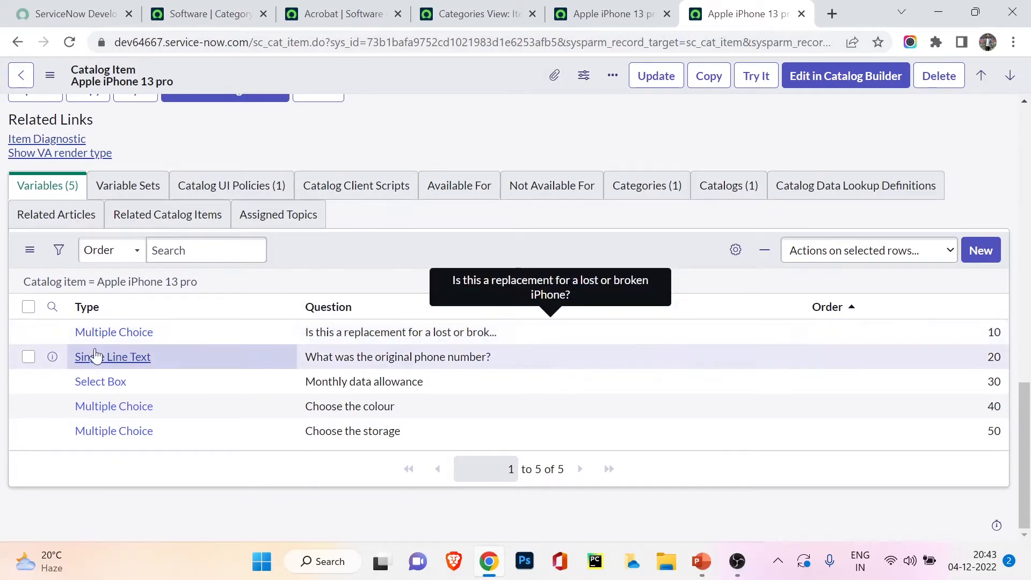
# Step: Open the Multiple Choice variable record for the question "Is this a replacement for a lost or broken iPhone?"
pyautogui.click(114, 334)
pyautogui.click(572, 8)
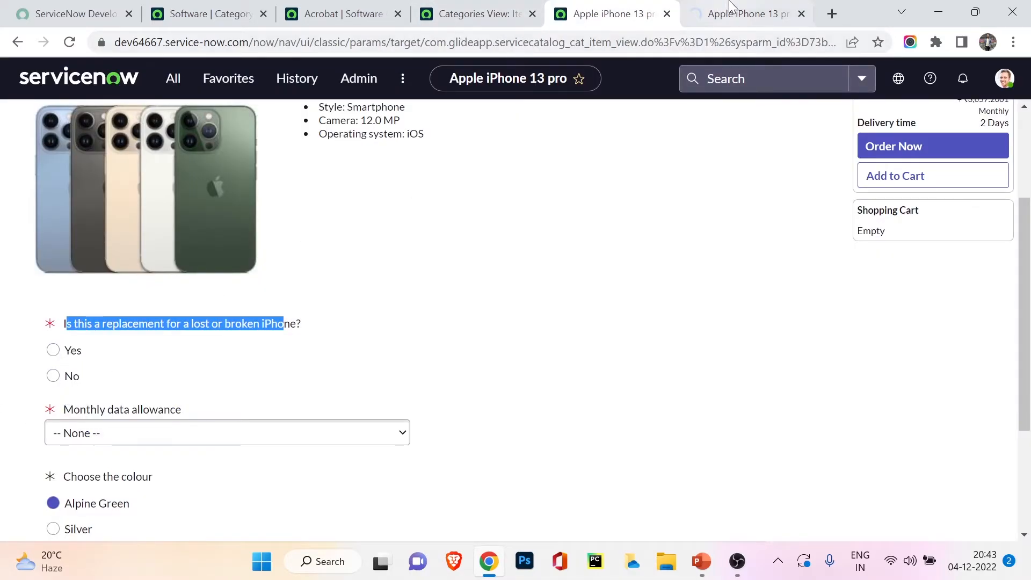
pyautogui.click(714, 11)
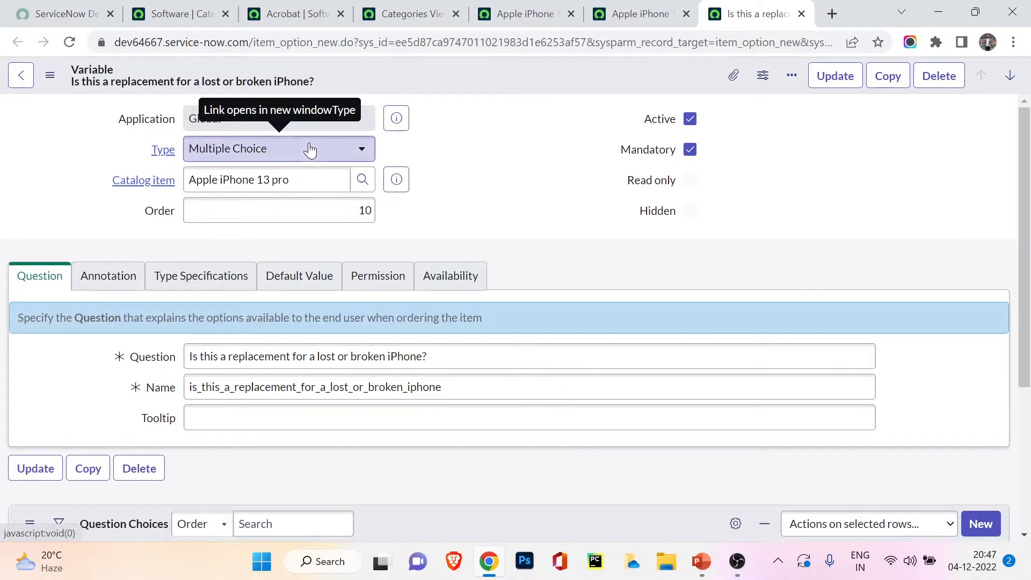
# Step: Look through the available variable types without changing the selection, and check the variable's catalog item field
pyautogui.click(310, 150)
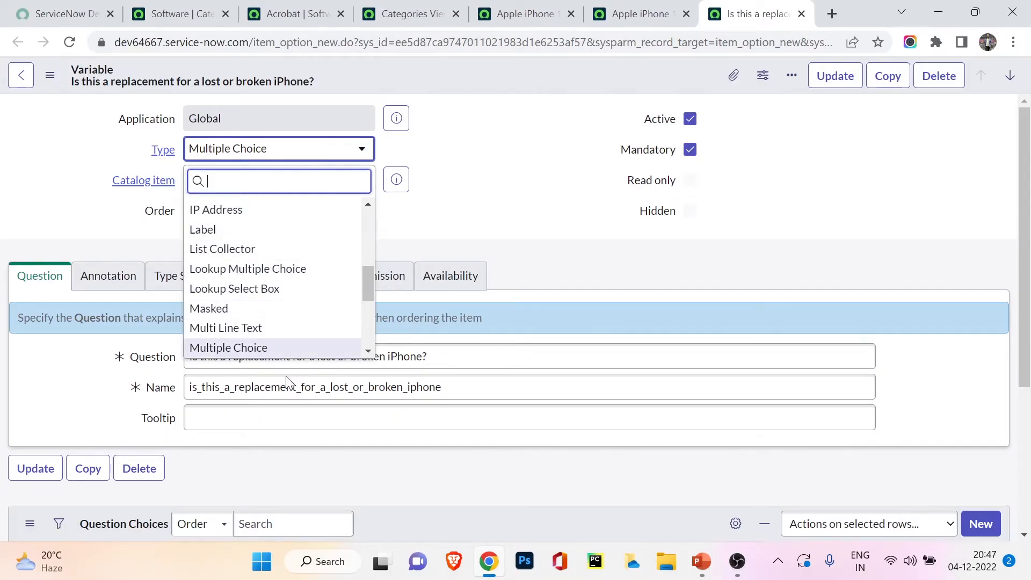
pyautogui.scroll(-2, 288, 322)
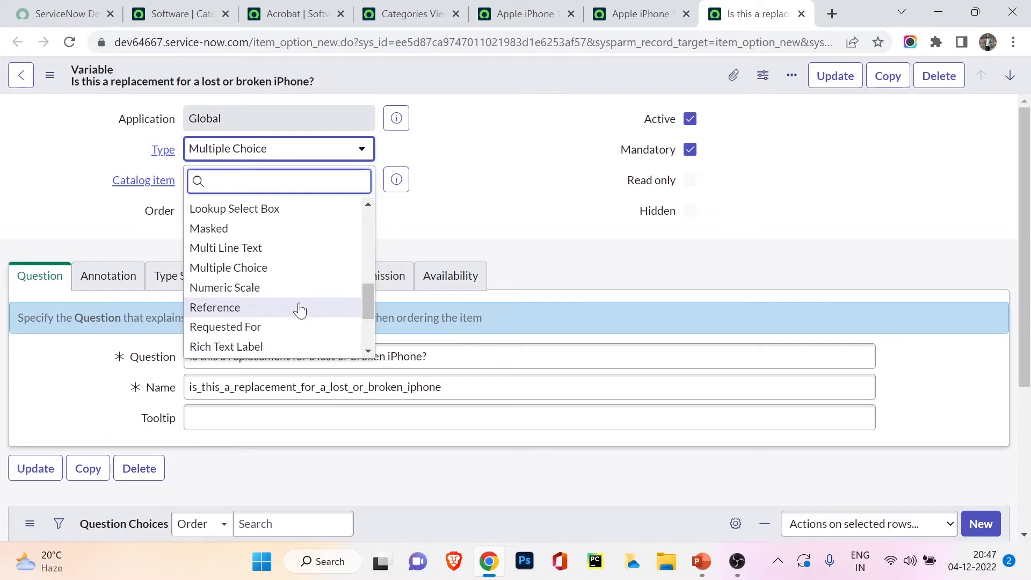
pyautogui.click(471, 207)
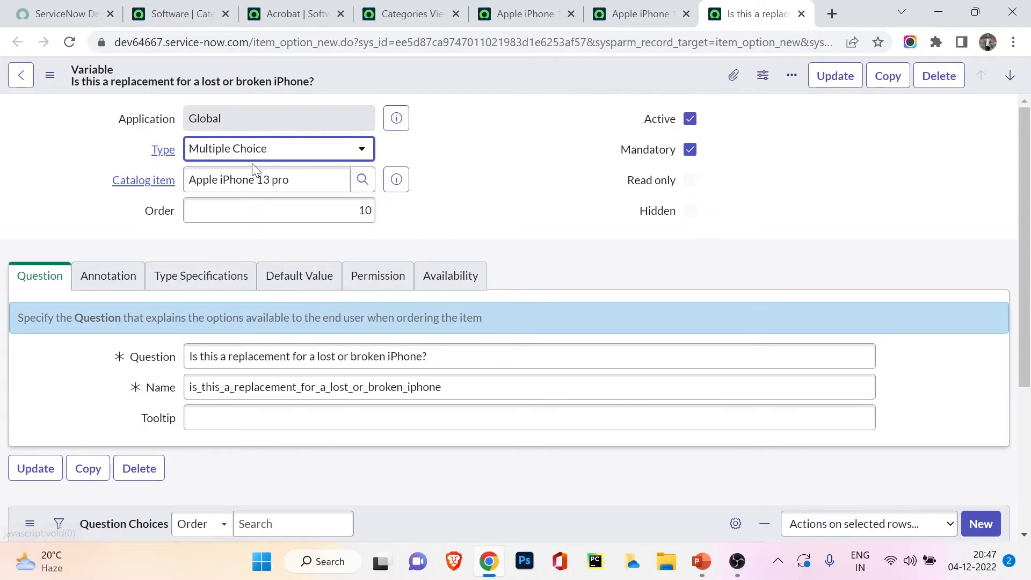
pyautogui.click(229, 186)
pyautogui.click(449, 163)
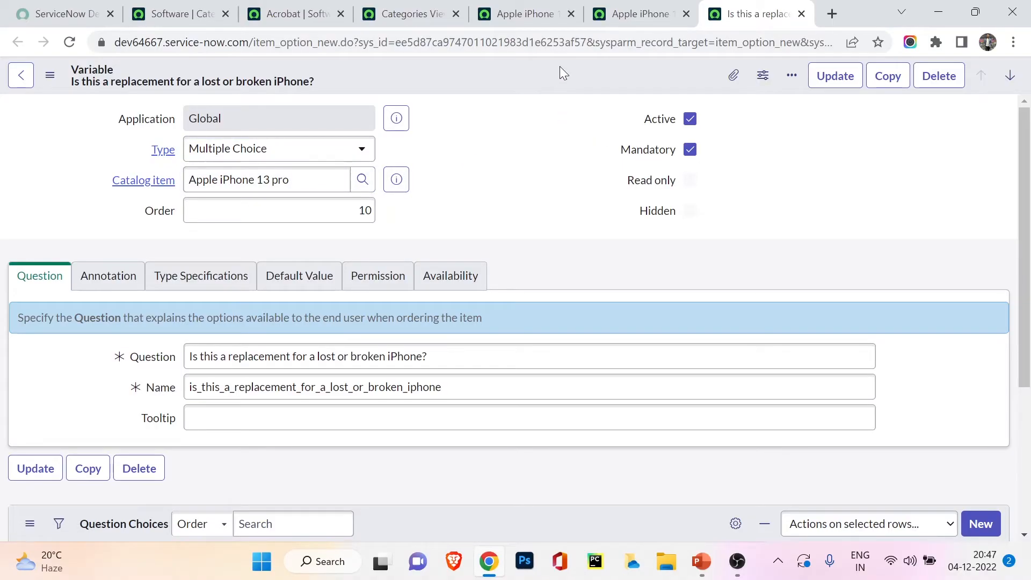
# Step: Compare the variable's question text with the Apple iPhone 13 pro order page, and examine its Question and Name fields
pyautogui.click(525, 14)
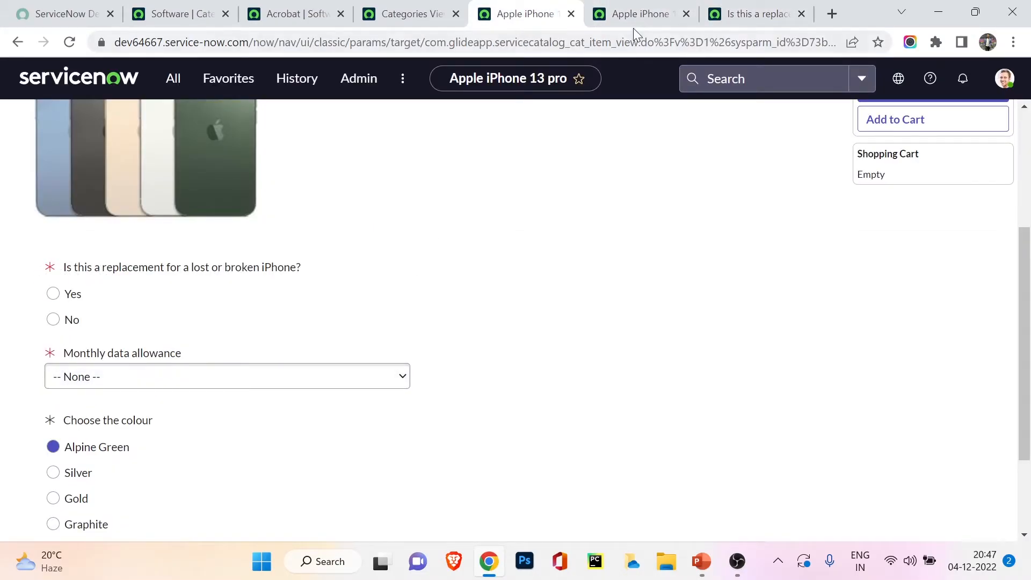
pyautogui.click(757, 14)
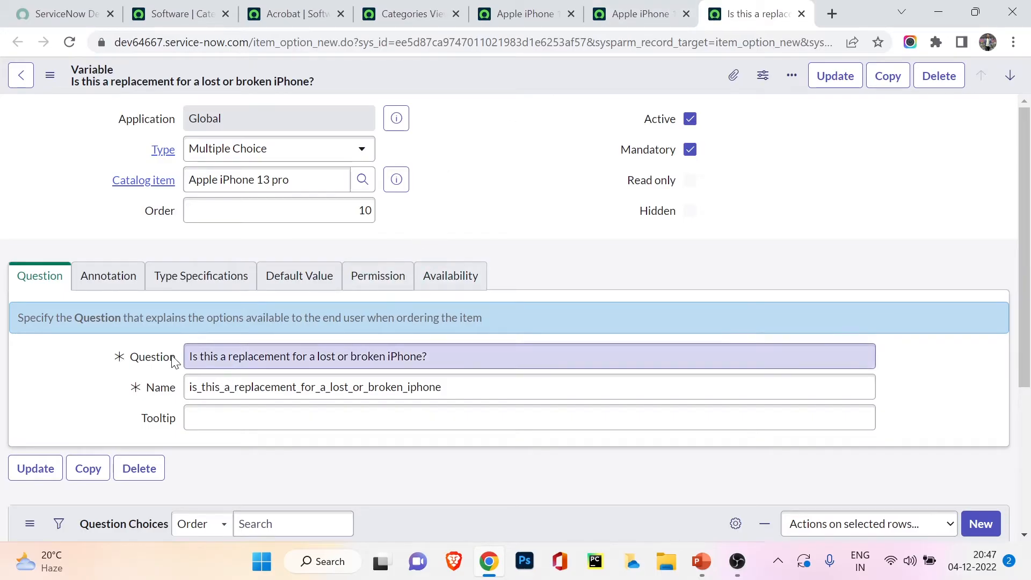
pyautogui.moveTo(194, 359); pyautogui.dragTo(426, 356)
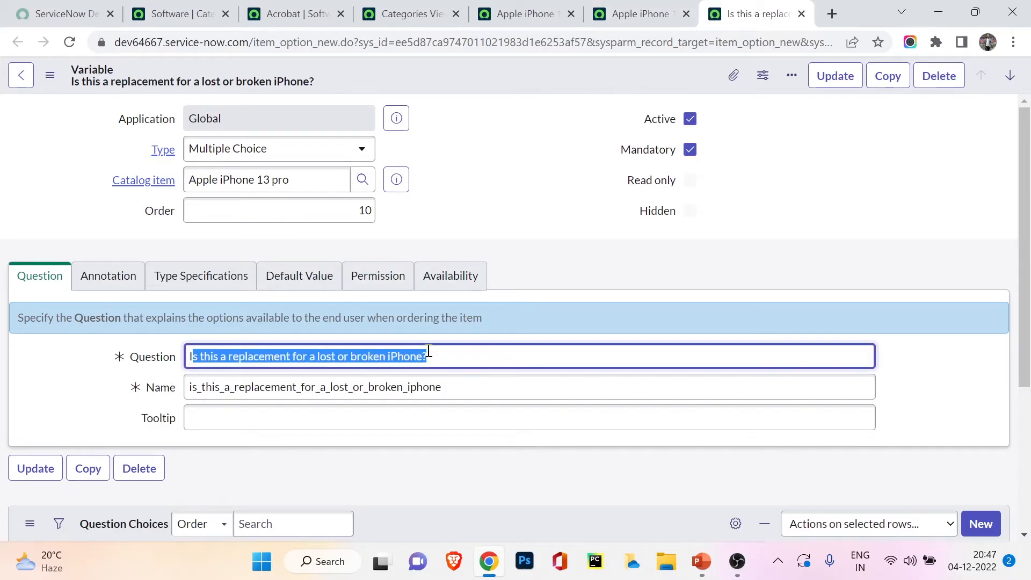
pyautogui.click(428, 387)
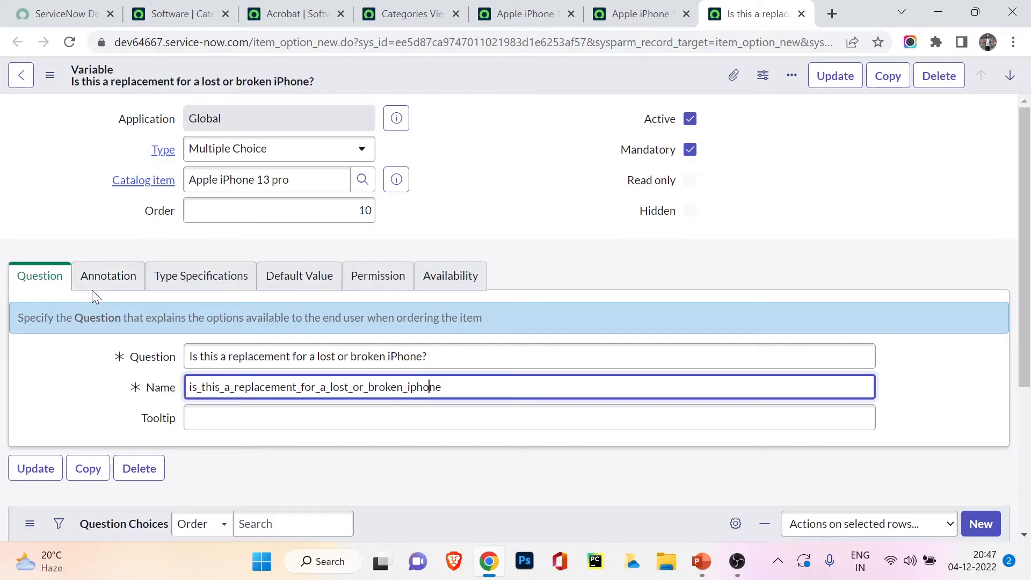
# Step: Look through the variable's annotation, type specifications and question choices, and compare the choices with the Apple iPhone 13 pro order page
pyautogui.click(103, 279)
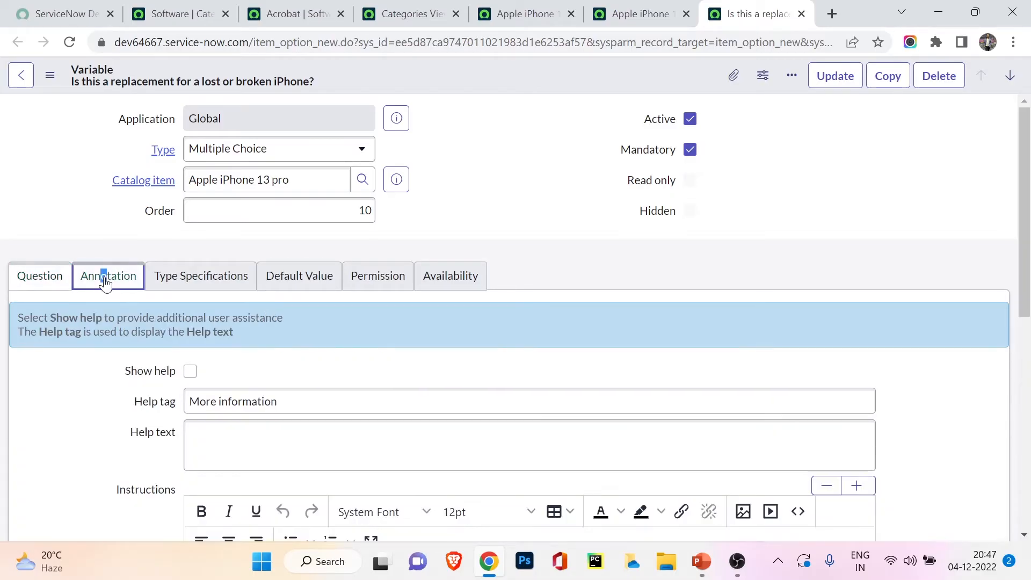
pyautogui.click(184, 279)
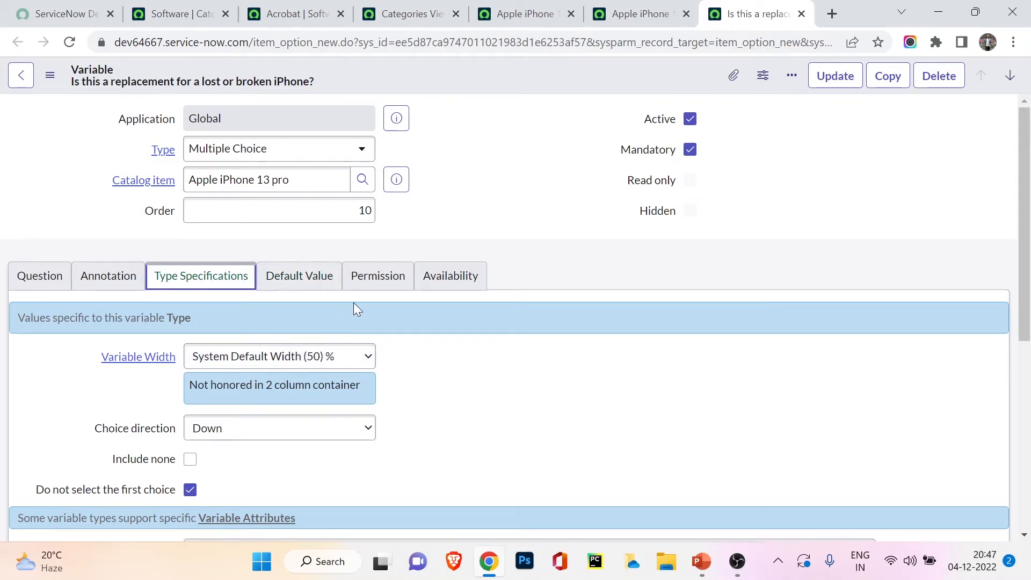
pyautogui.scroll(-6, 333, 301)
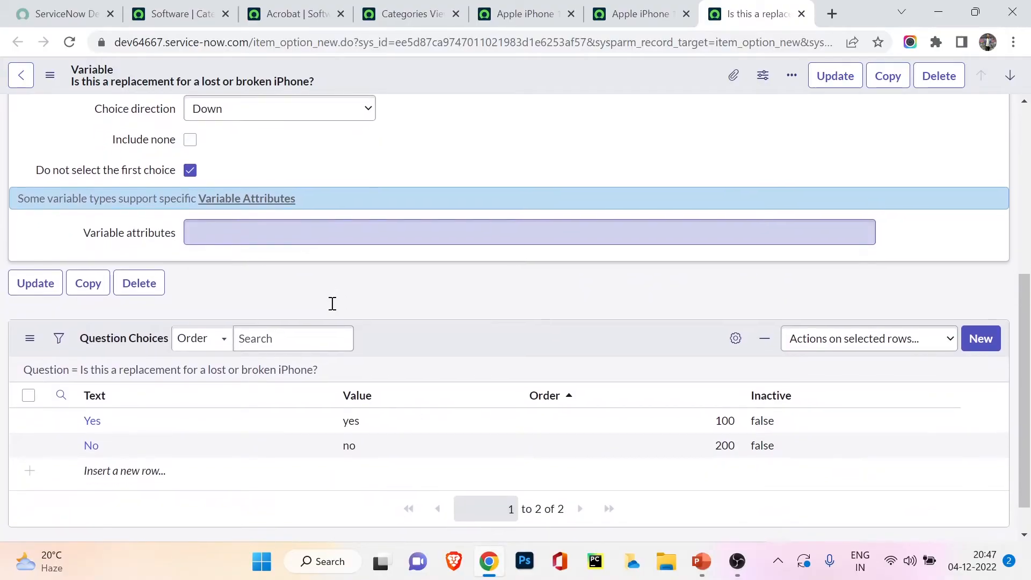
pyautogui.scroll(-1, 330, 308)
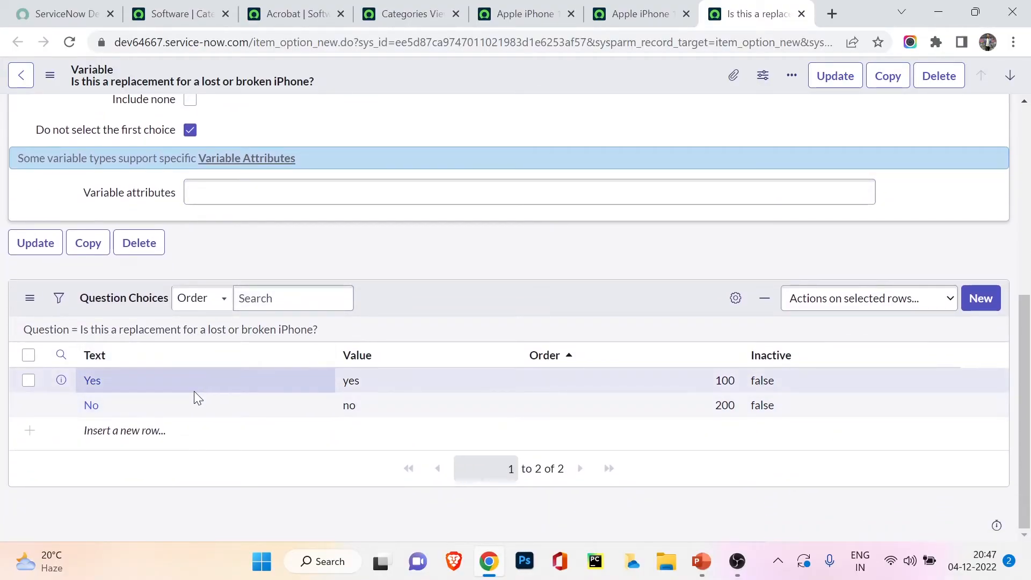
pyautogui.click(553, 10)
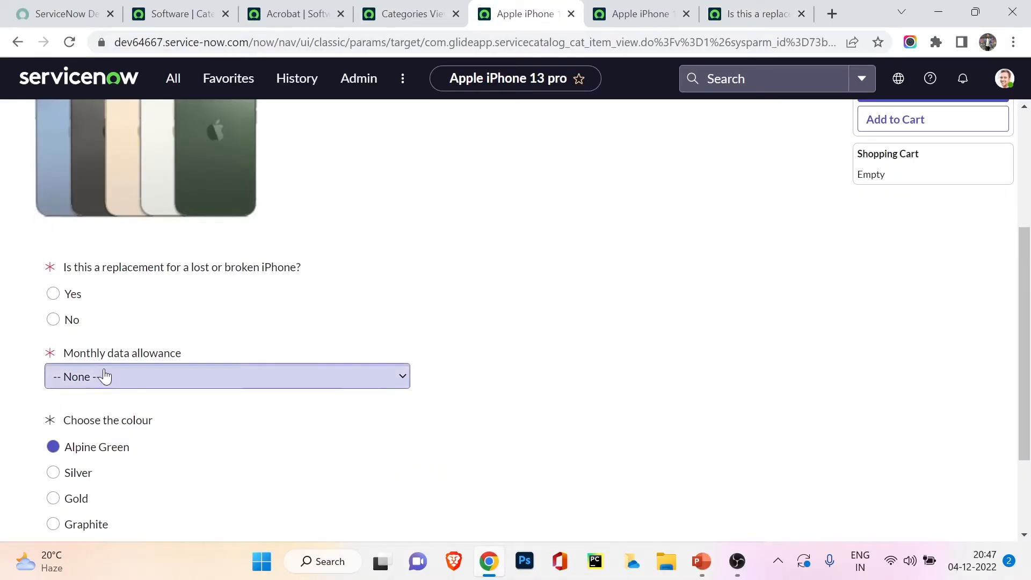
# Step: Add a new question choice with the text "I dont know" to the replacement question variable
pyautogui.click(754, 14)
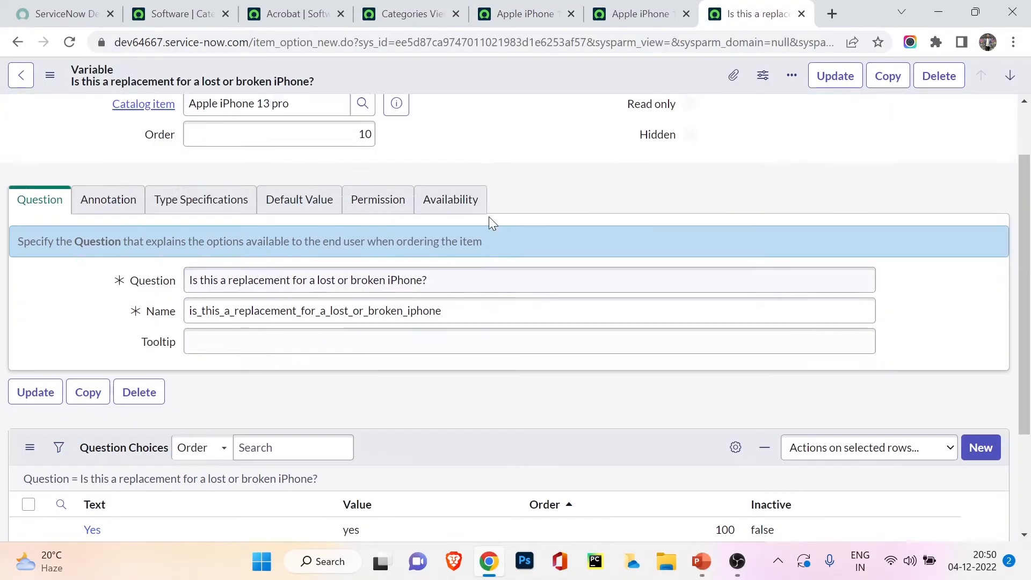
pyautogui.scroll(-3, 489, 217)
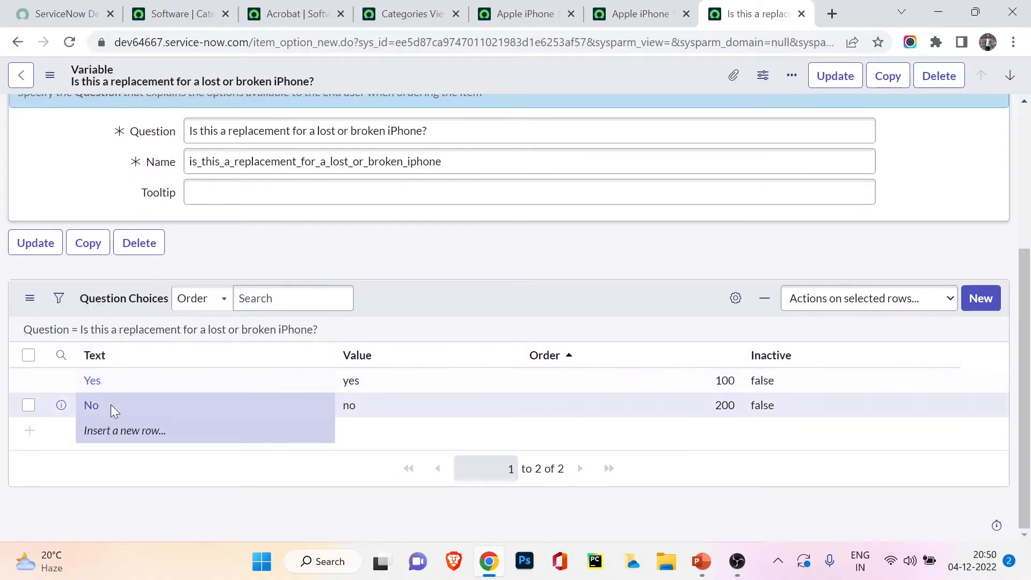
pyautogui.click(118, 431)
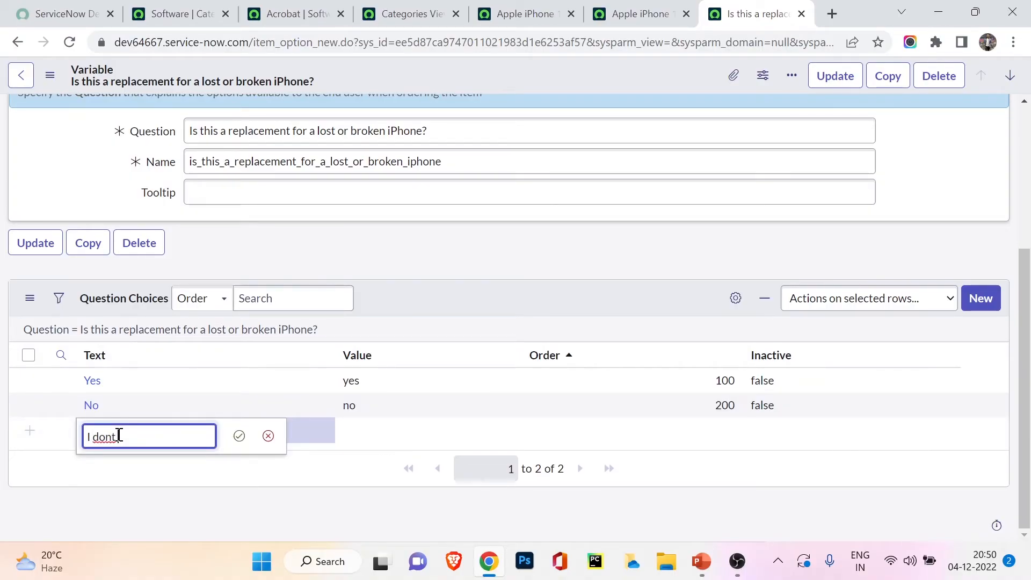
pyautogui.write('I dont know')
pyautogui.click(239, 435)
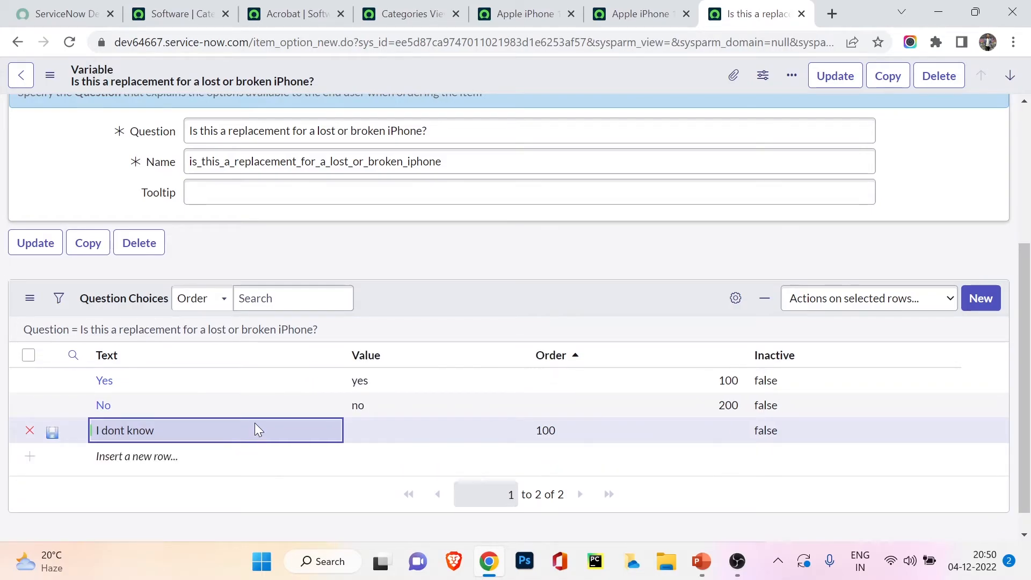
# Step: Set the new choice's value to "I dont know", save the choice and update the variable
pyautogui.doubleClick(420, 431)
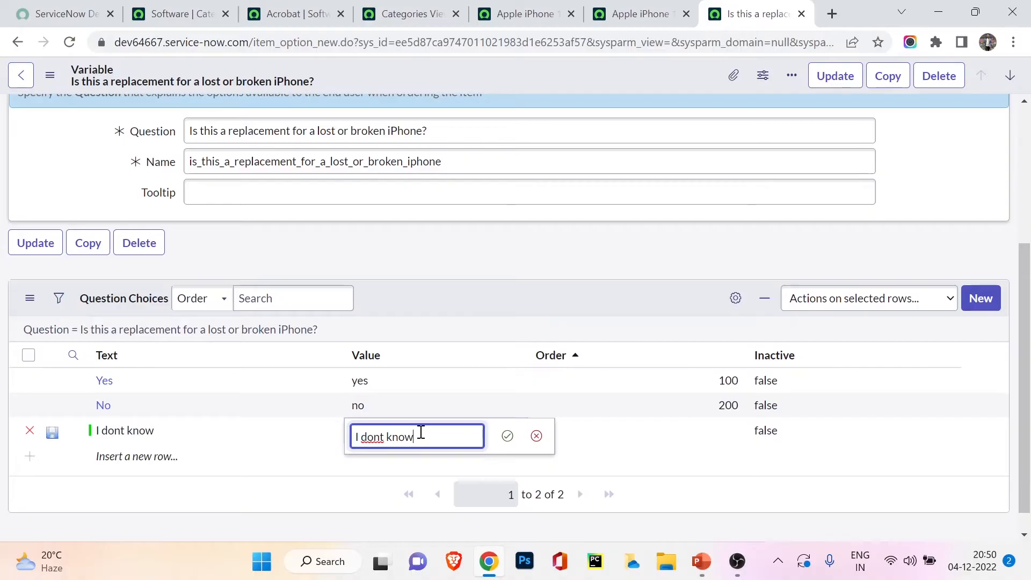
pyautogui.click(507, 435)
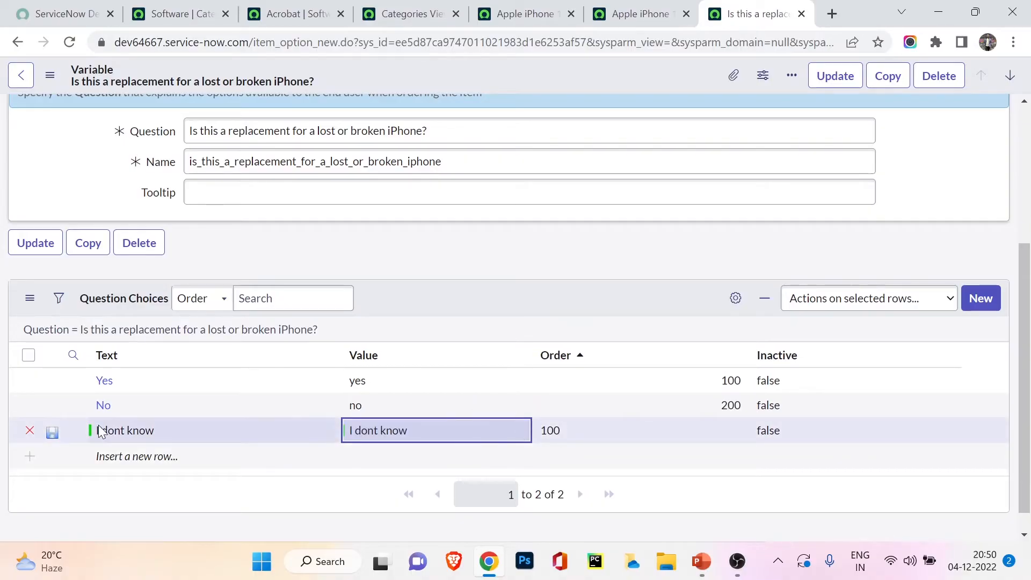
pyautogui.click(53, 435)
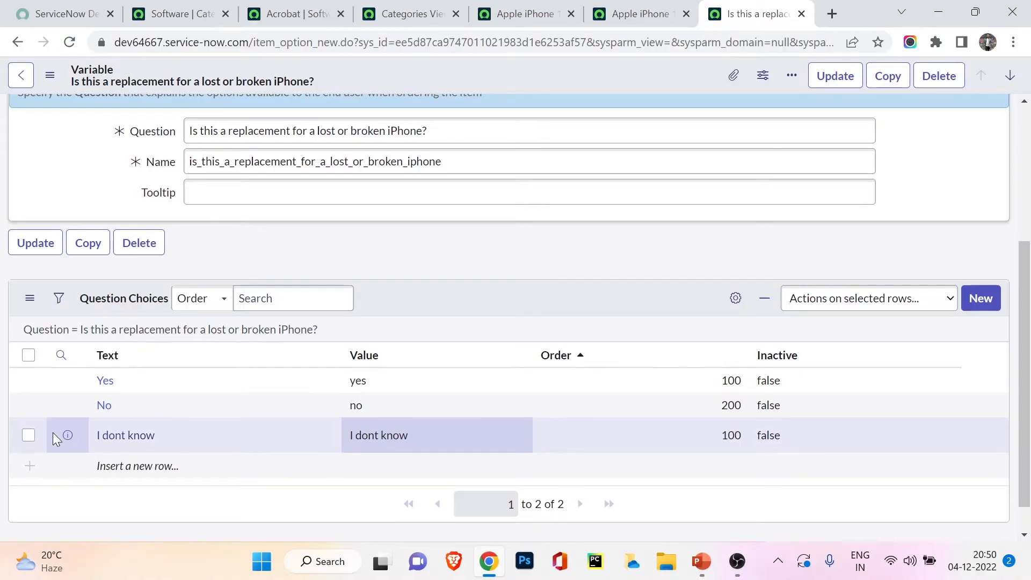
pyautogui.scroll(4, 429, 486)
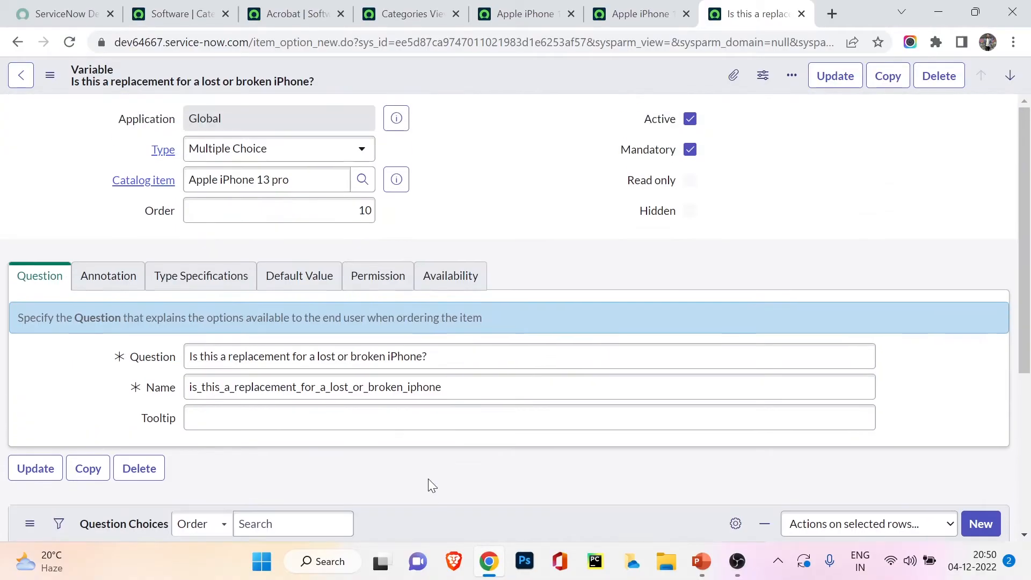
pyautogui.click(833, 76)
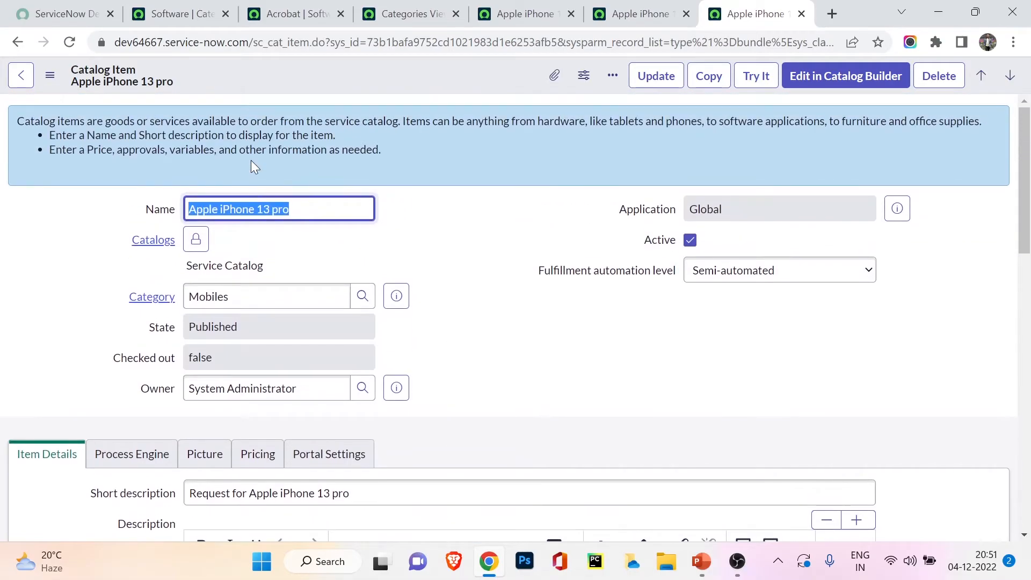
# Step: Preview the Apple iPhone 13 pro order page and test the replacement question with the answers "I dont know", "Yes" and "No"
pyautogui.click(748, 80)
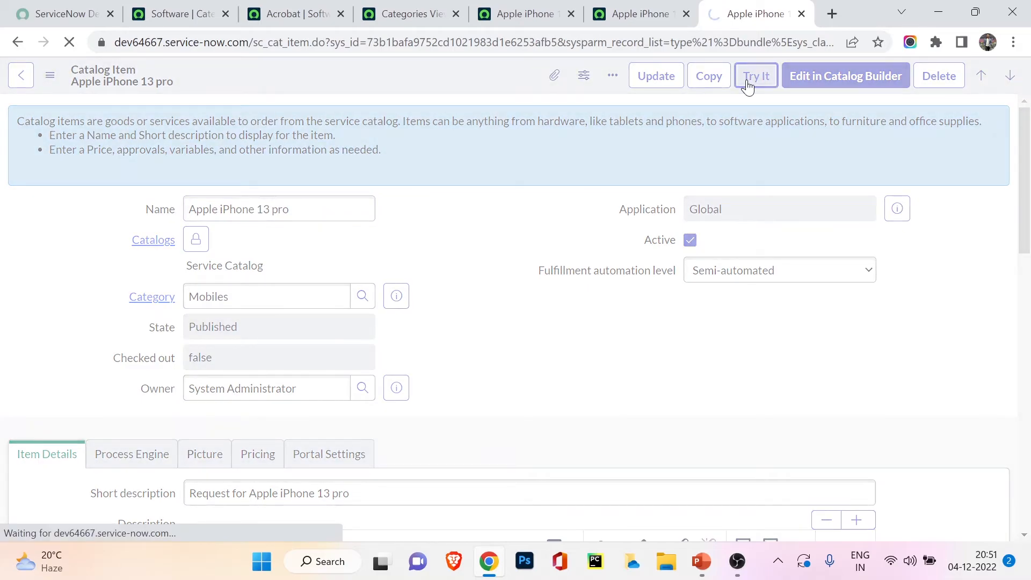
pyautogui.scroll(-1, 610, 230)
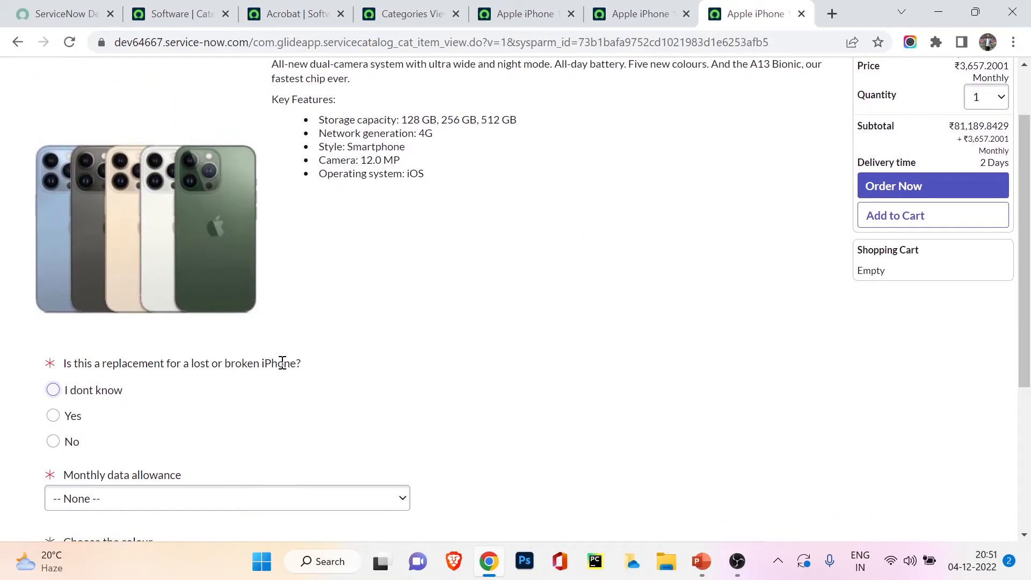
pyautogui.click(54, 391)
pyautogui.click(53, 416)
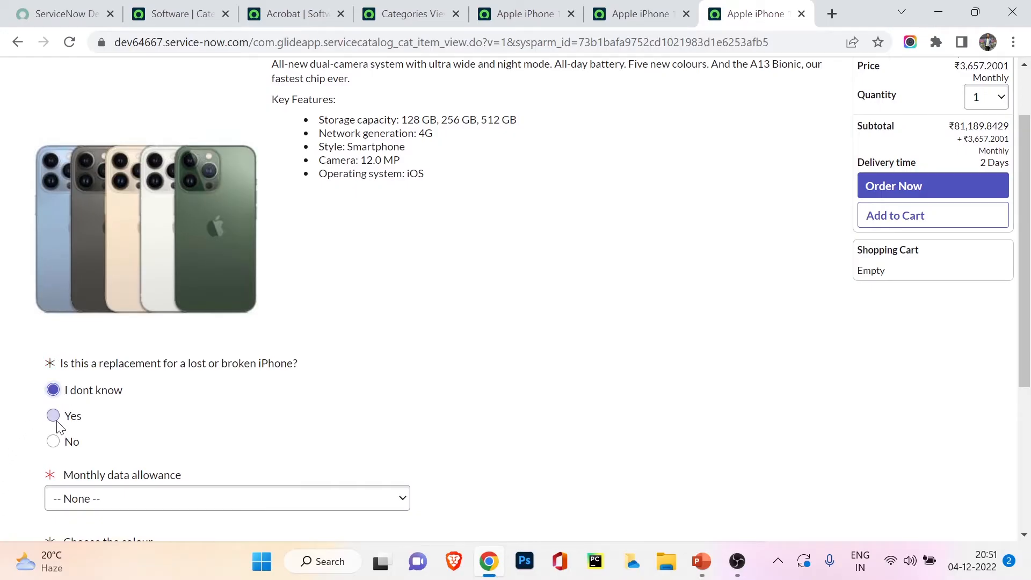
pyautogui.click(53, 442)
pyautogui.click(54, 417)
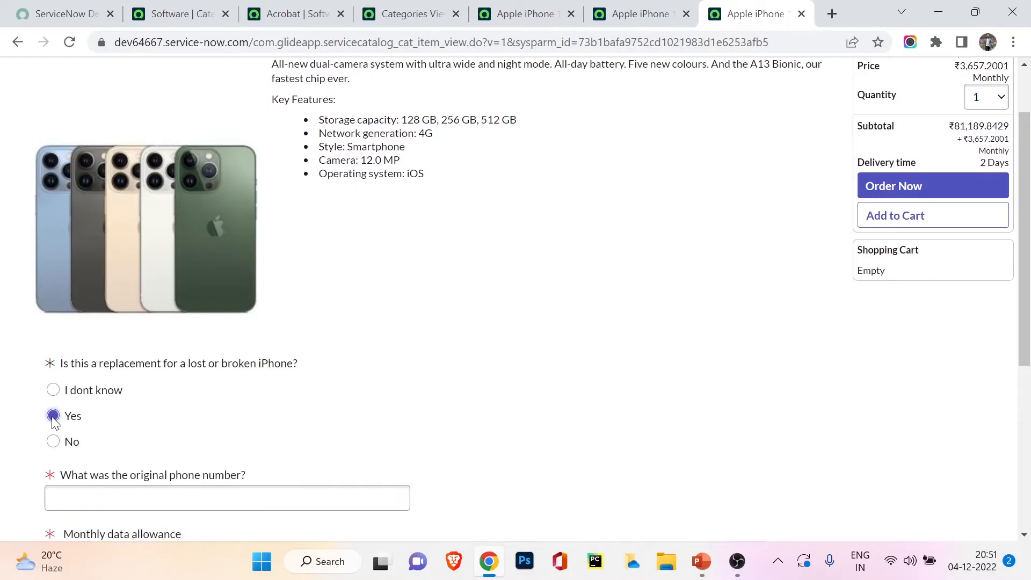
pyautogui.click(56, 392)
pyautogui.scroll(2, 106, 369)
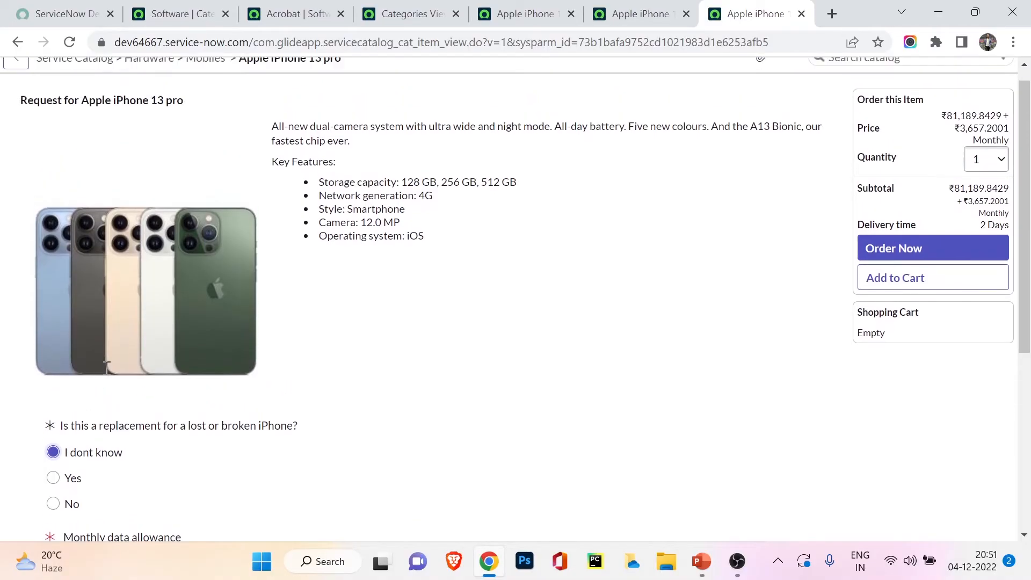
pyautogui.scroll(-3, 107, 368)
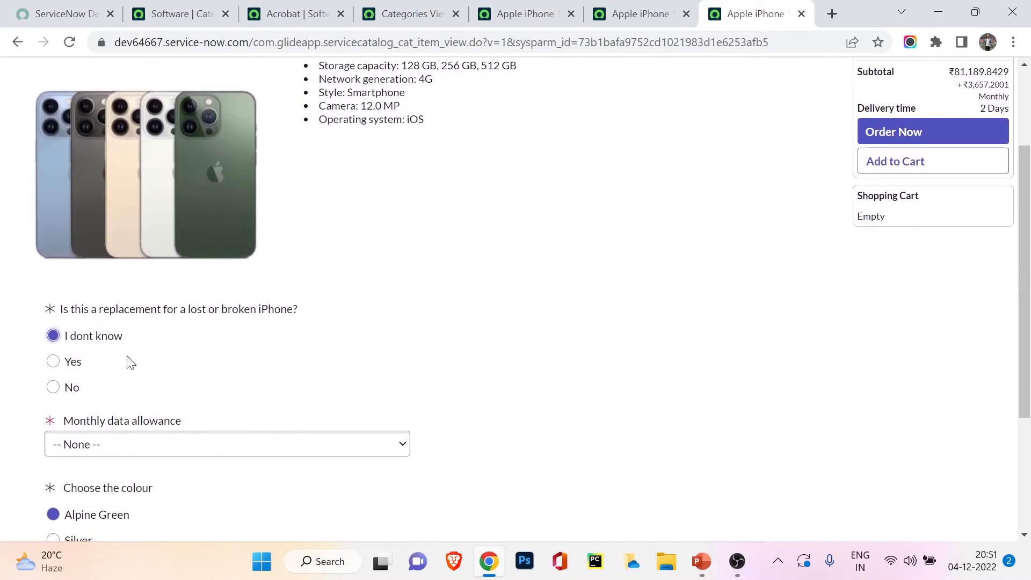
pyautogui.scroll(2, 114, 341)
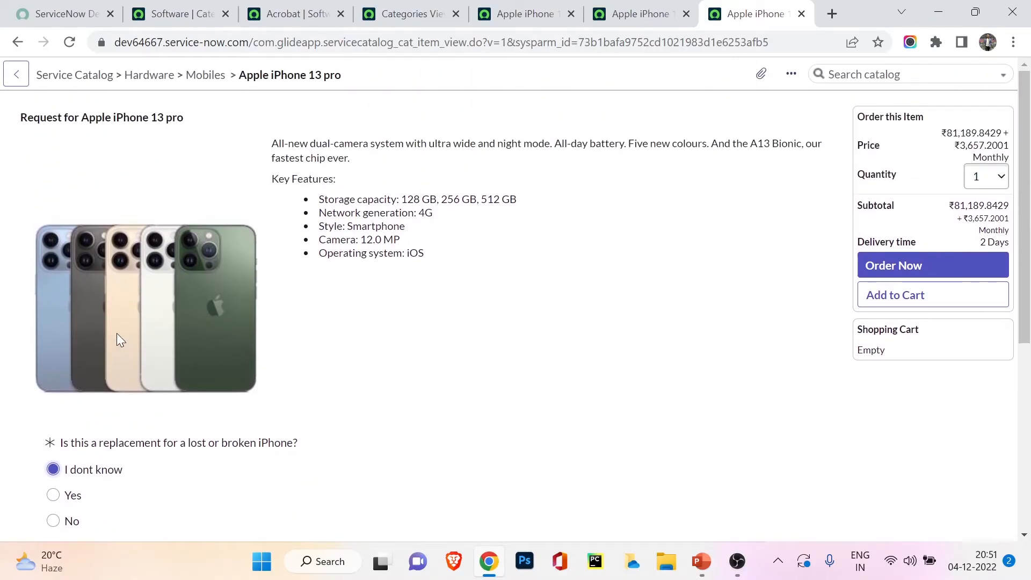
pyautogui.scroll(-5, 117, 338)
pyautogui.scroll(6, 119, 337)
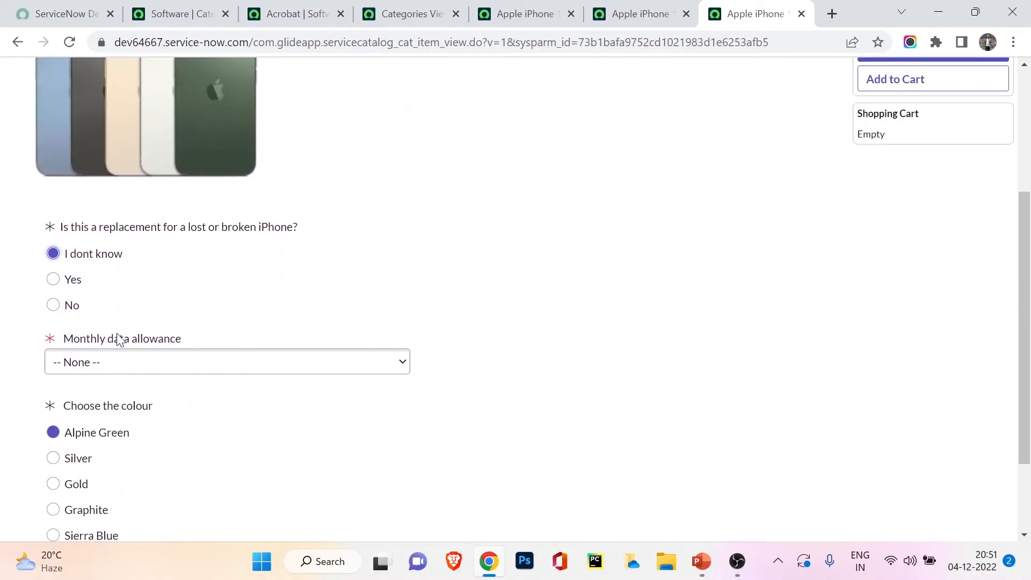
# Step: Review the previously opened Apple iPhone 13 pro order page and go back from it to the Mobiles category
pyautogui.click(621, 26)
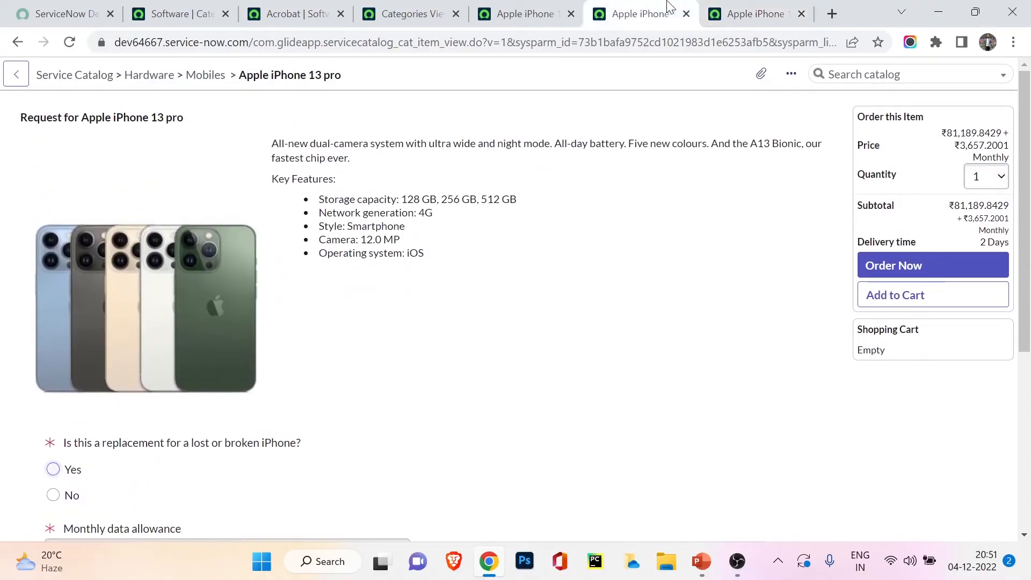
pyautogui.scroll(-3, 375, 346)
pyautogui.scroll(3, 99, 189)
pyautogui.scroll(-4, 307, 410)
pyautogui.scroll(4, 304, 357)
pyautogui.click(408, 14)
pyautogui.click(515, 12)
pyautogui.click(639, 14)
pyautogui.click(20, 81)
# Step: Return to the Apple iPhone 13 pro catalog item record and examine its related Variable Sets list
pyautogui.scroll(-10, 511, 202)
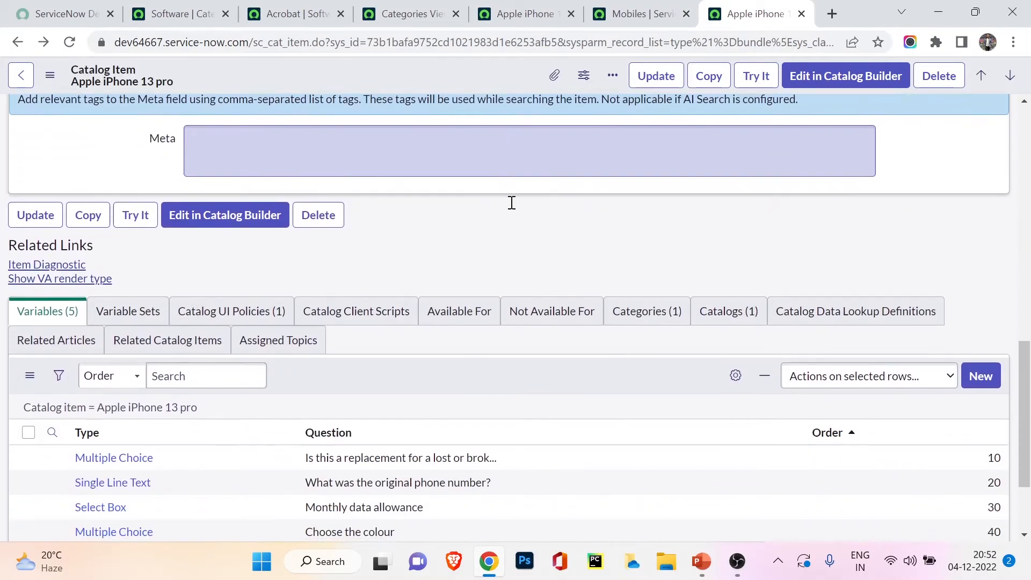
pyautogui.scroll(-3, 512, 203)
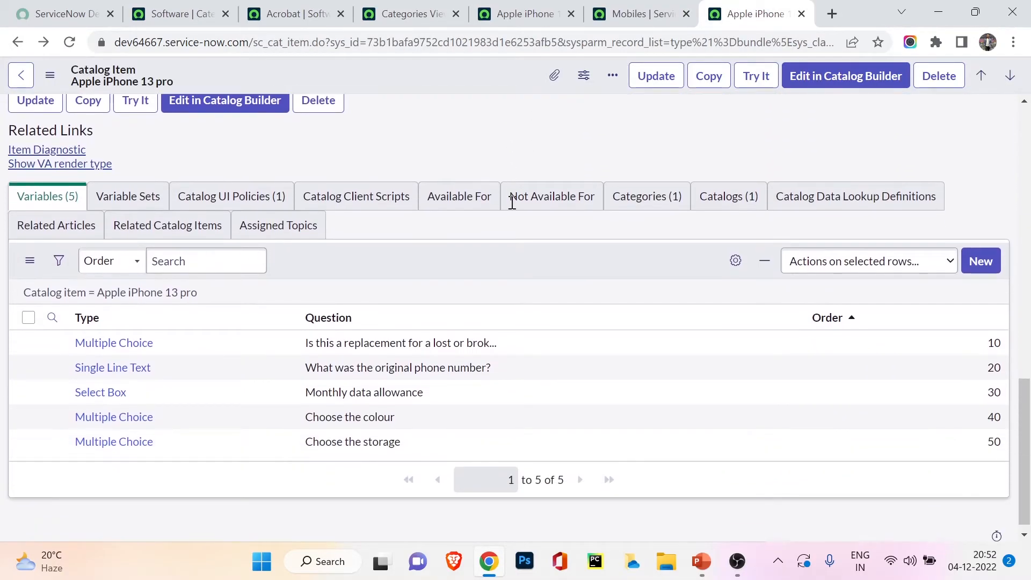
pyautogui.click(156, 184)
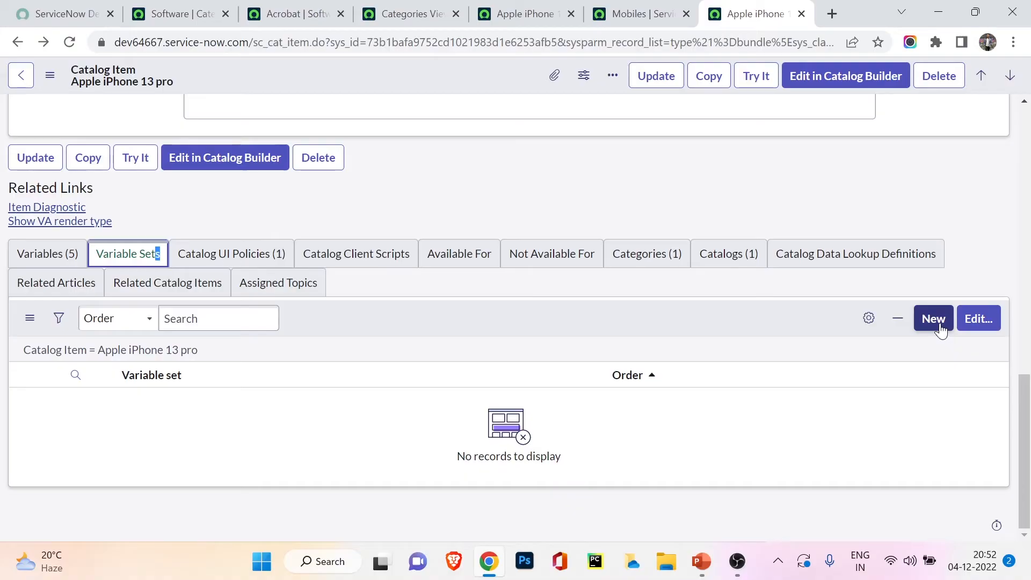
pyautogui.scroll(2, 940, 330)
pyautogui.scroll(-2, 941, 330)
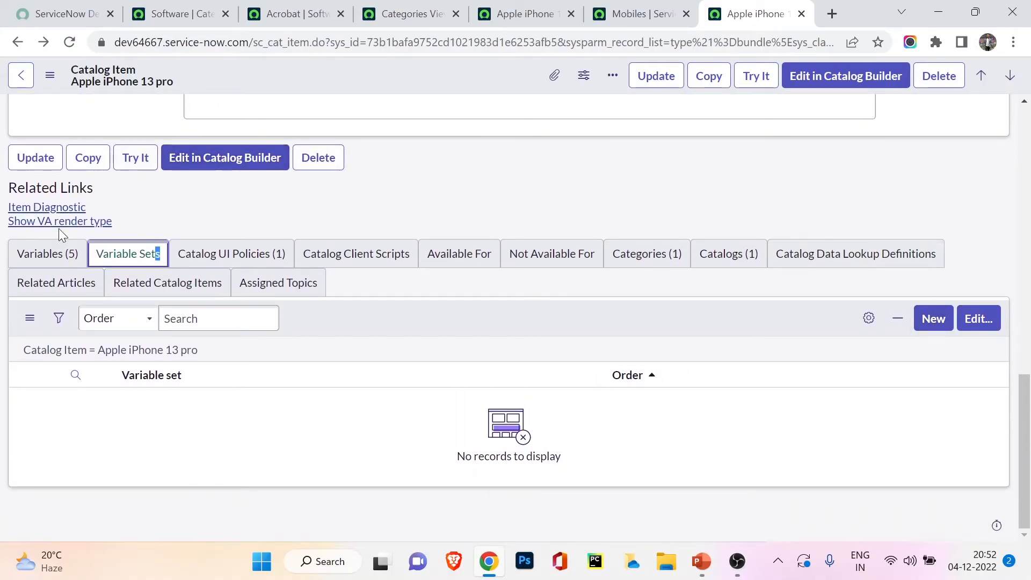
pyautogui.click(204, 210)
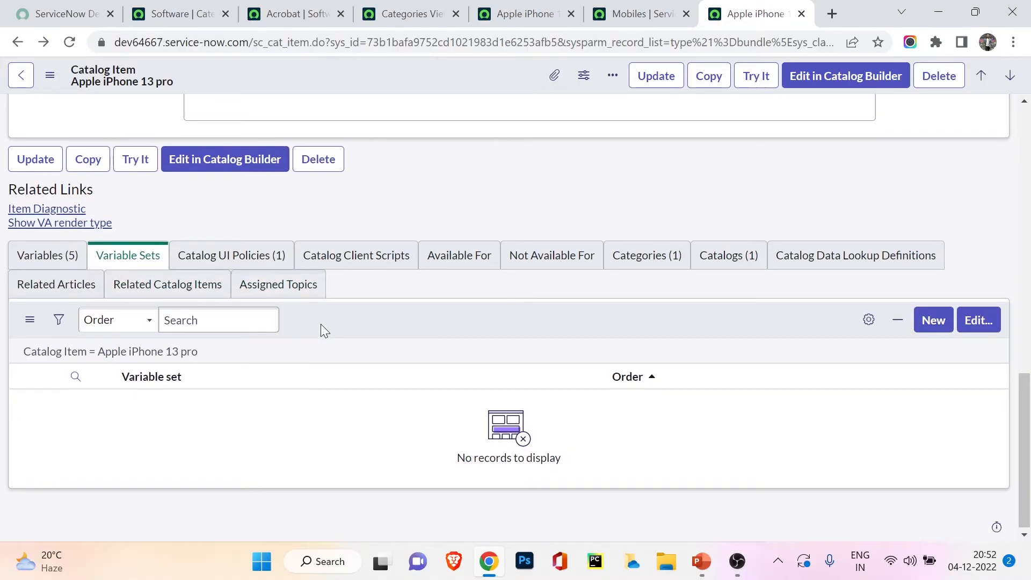
pyautogui.scroll(10, 321, 322)
pyautogui.scroll(-10, 320, 312)
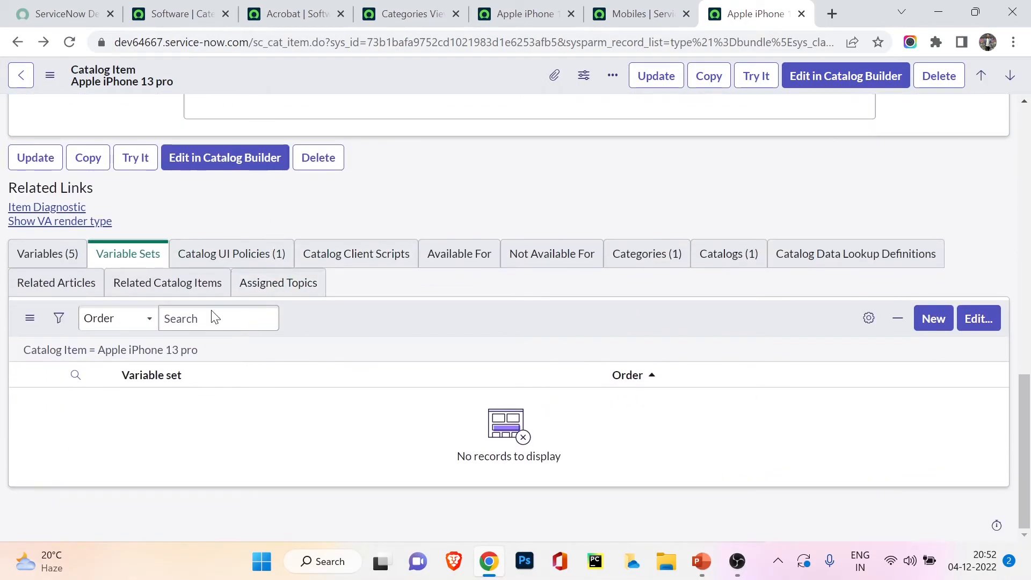
# Step: Examine the Catalog UI Policies defined for the Apple iPhone 13 pro item
pyautogui.click(221, 258)
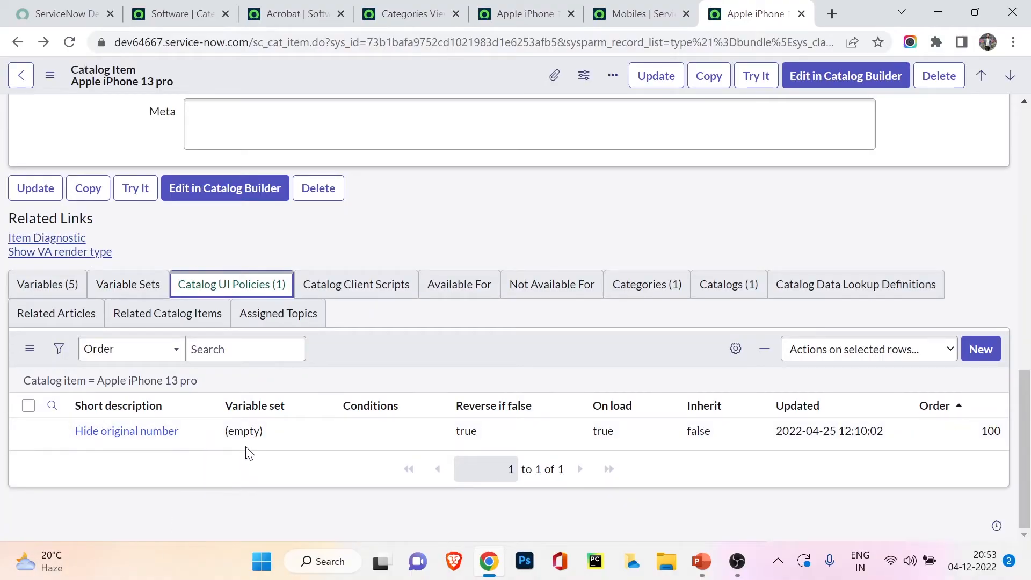
pyautogui.scroll(3, 245, 446)
pyautogui.scroll(-3, 246, 446)
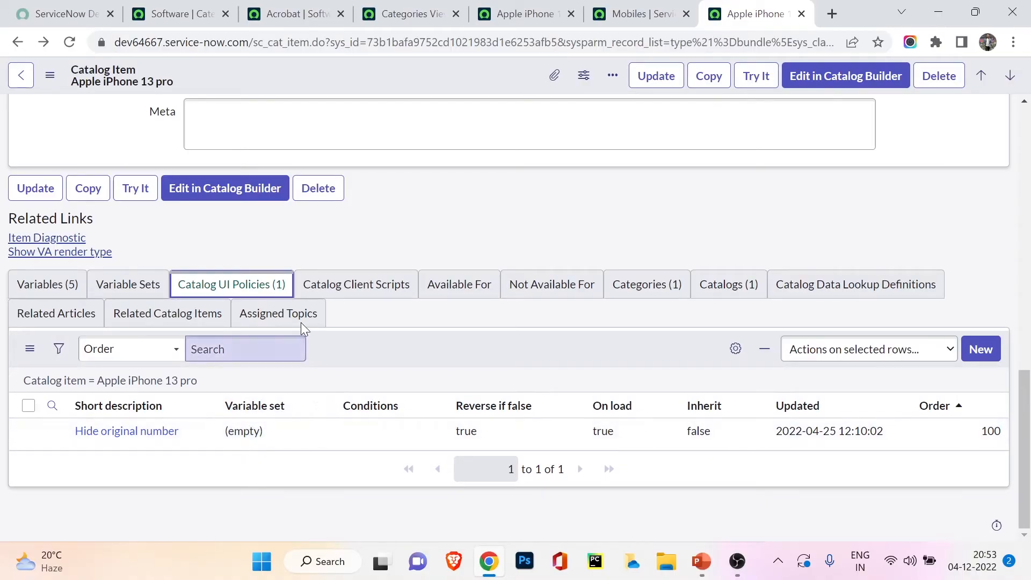
# Step: Look through the item's catalog client scripts, categories, catalogs, related articles and related catalog items
pyautogui.click(317, 293)
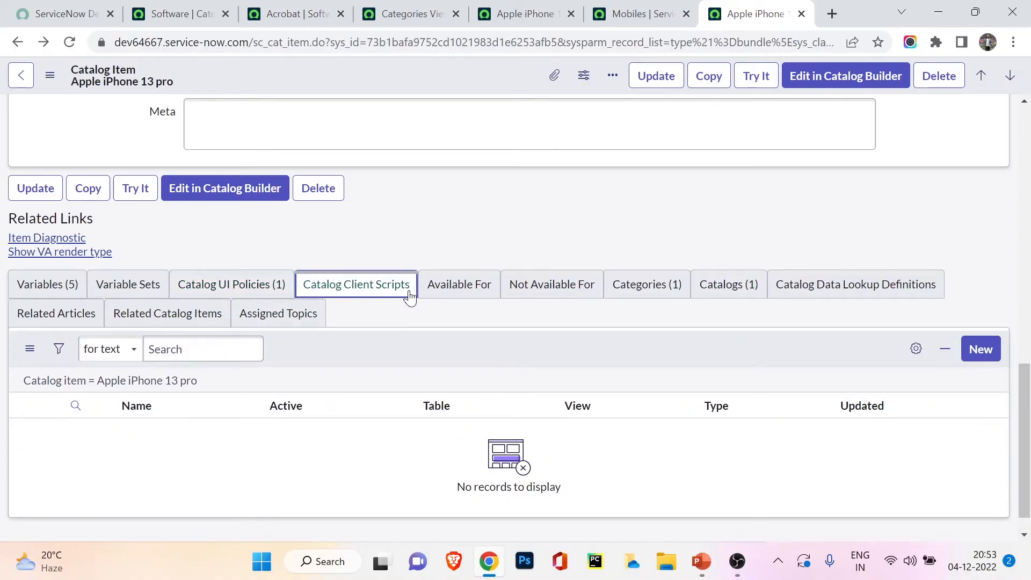
pyautogui.click(680, 283)
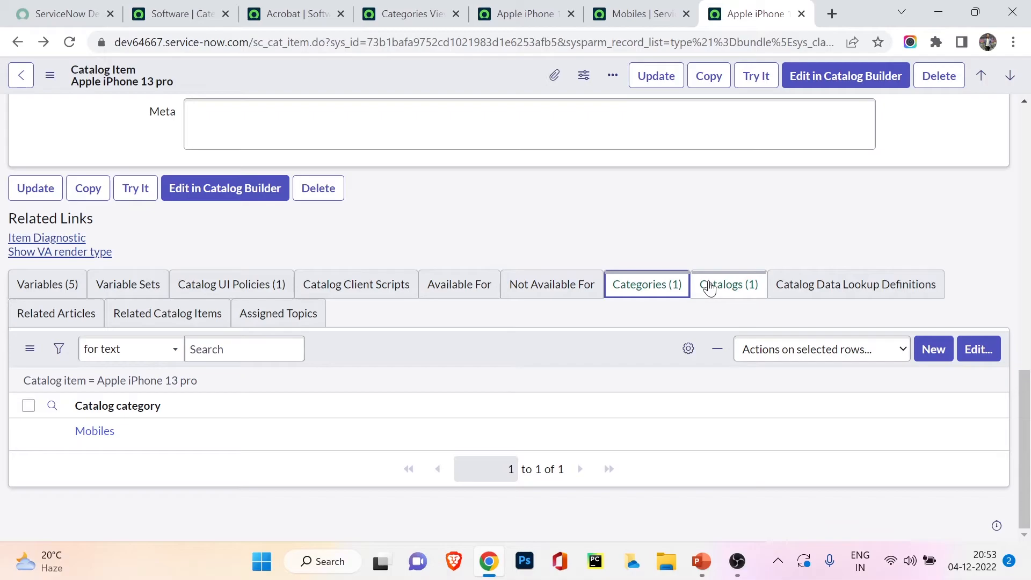
pyautogui.click(729, 284)
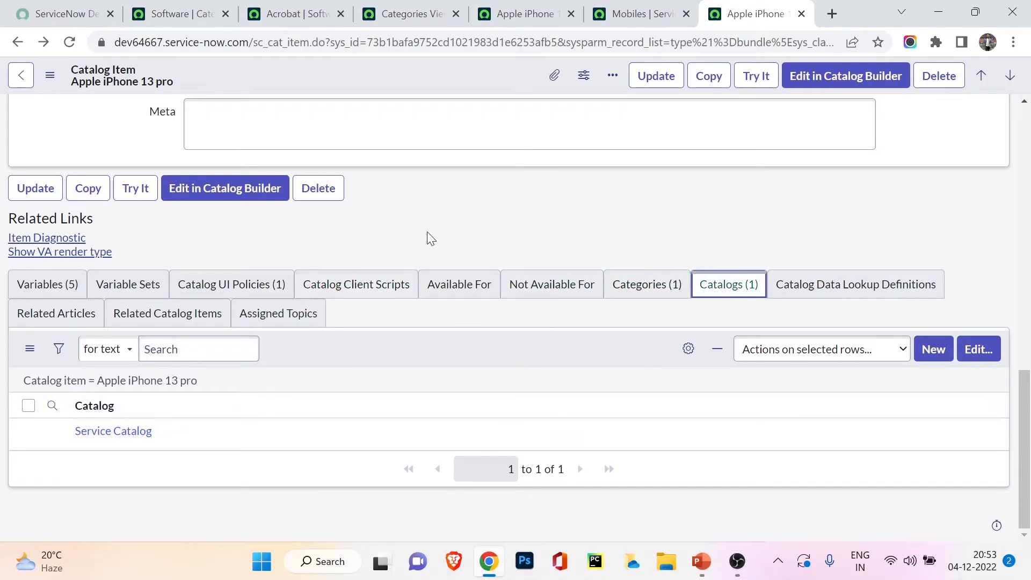
pyautogui.click(54, 321)
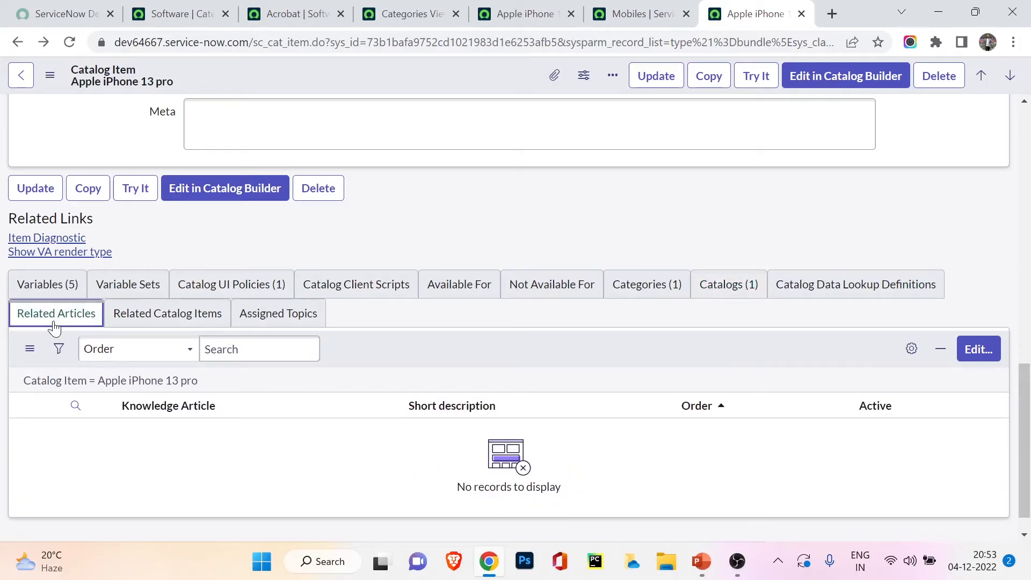
pyautogui.click(116, 317)
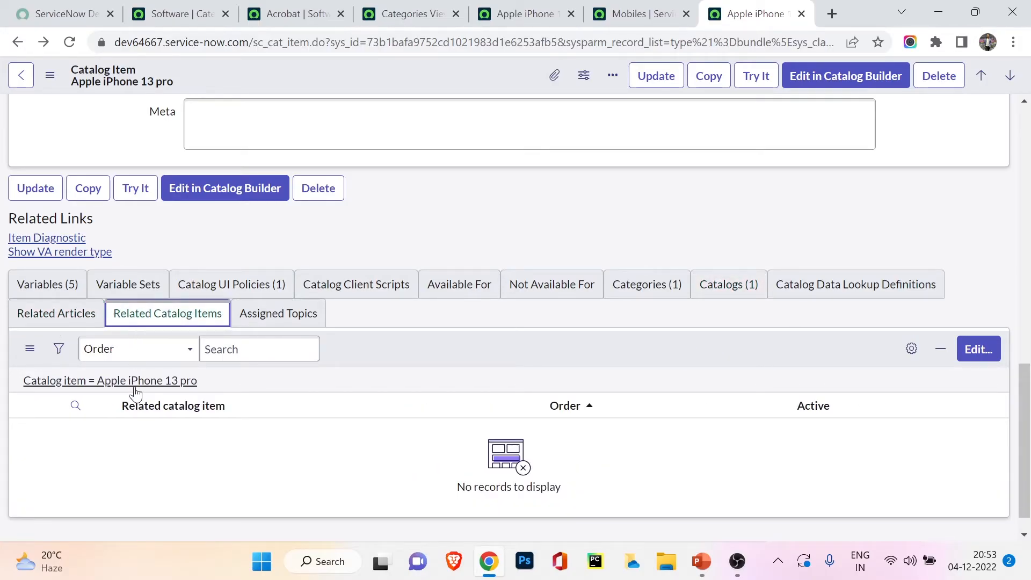
pyautogui.scroll(15, 151, 429)
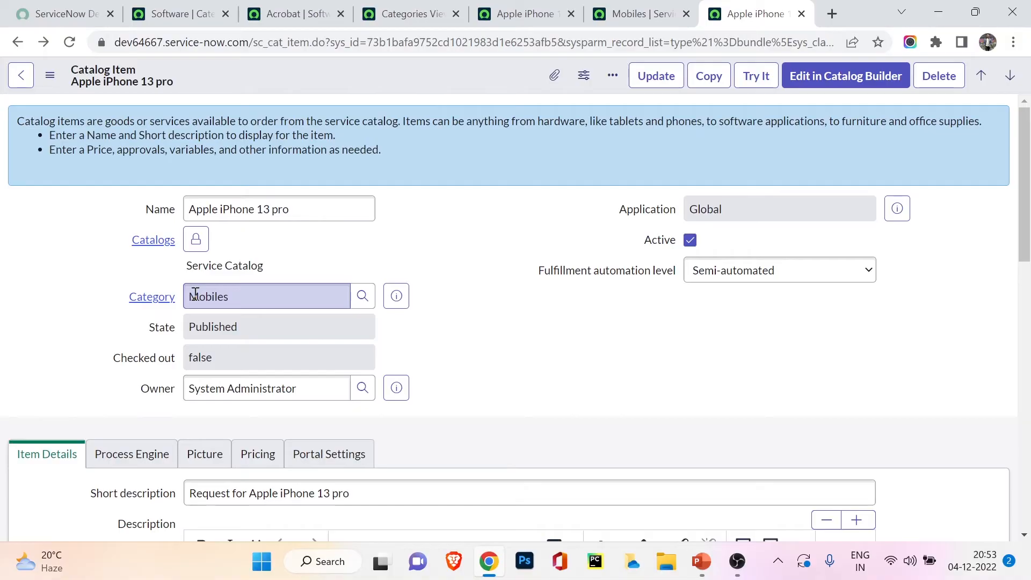
pyautogui.click(433, 9)
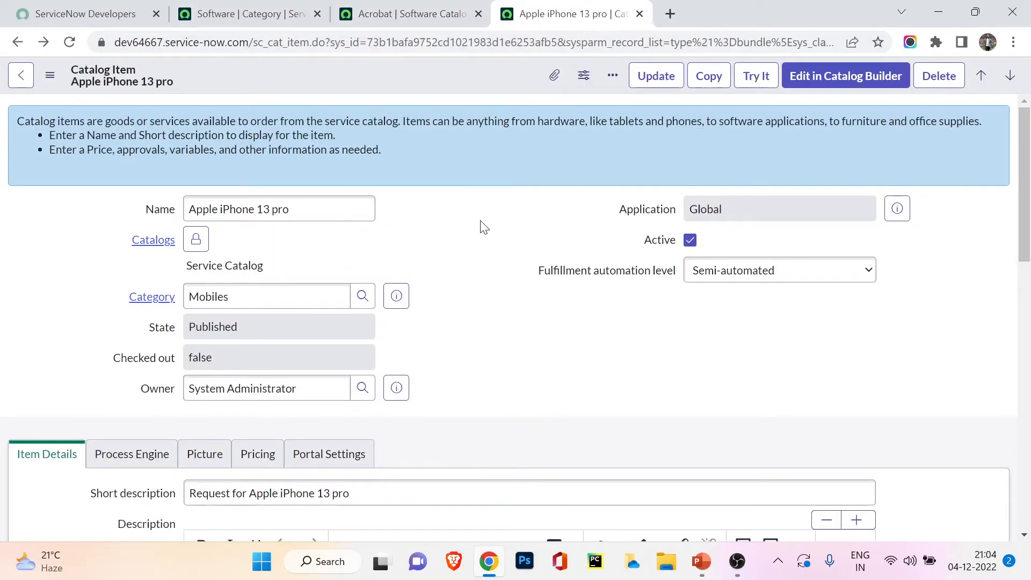
pyautogui.click(263, 8)
pyautogui.click(433, 7)
pyautogui.click(698, 9)
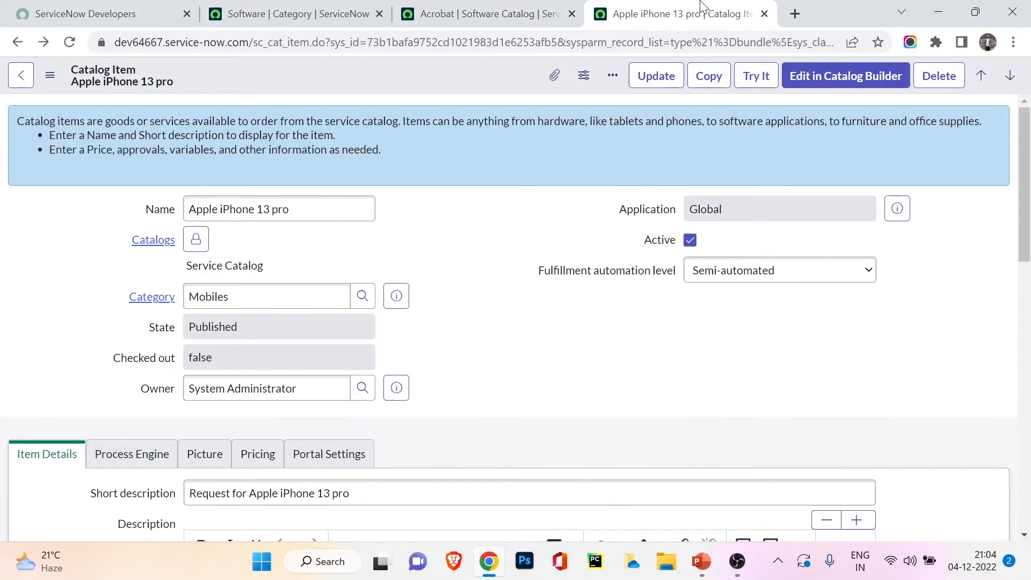
# Step: Open the developer instance in a new tab from the ServiceNow Developers site and close the Acrobat tab
pyautogui.click(141, 10)
pyautogui.click(208, 486)
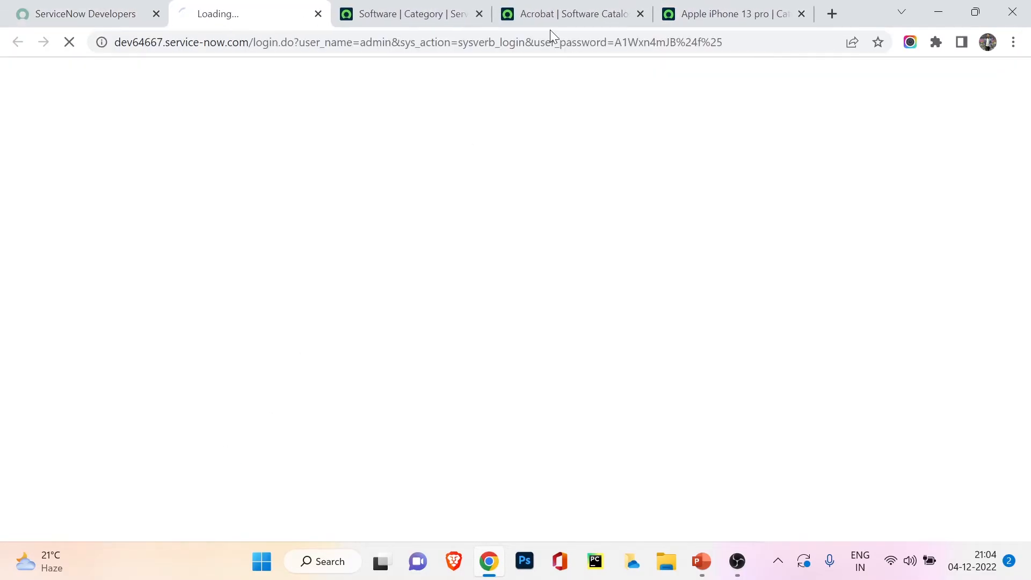
pyautogui.click(637, 14)
pyautogui.click(573, 6)
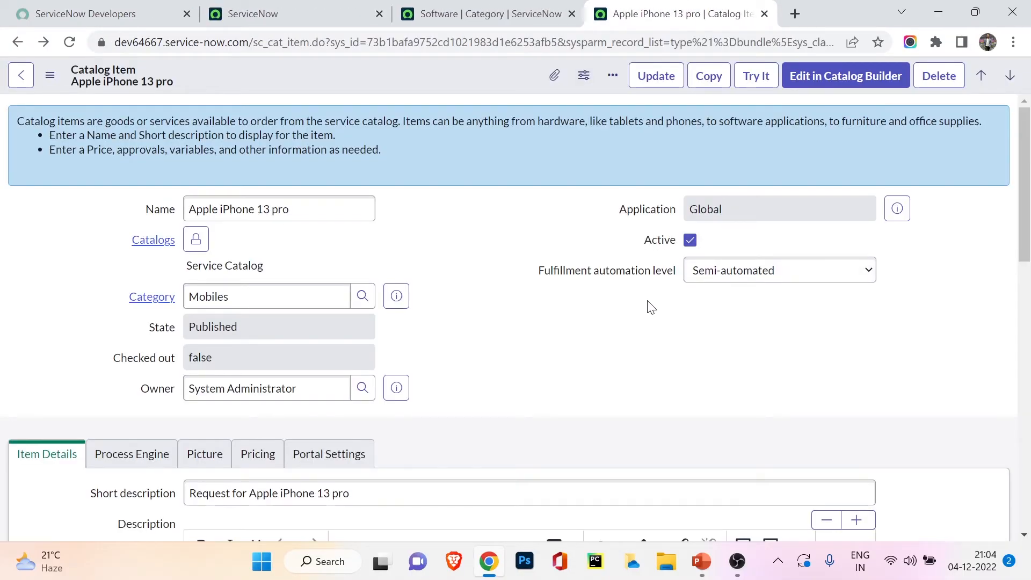
pyautogui.click(236, 9)
# Step: Open Apple iPhone 13 pro from the Service Catalog's Mobiles category and try to order it with the mandatory questions unanswered
pyautogui.click(180, 76)
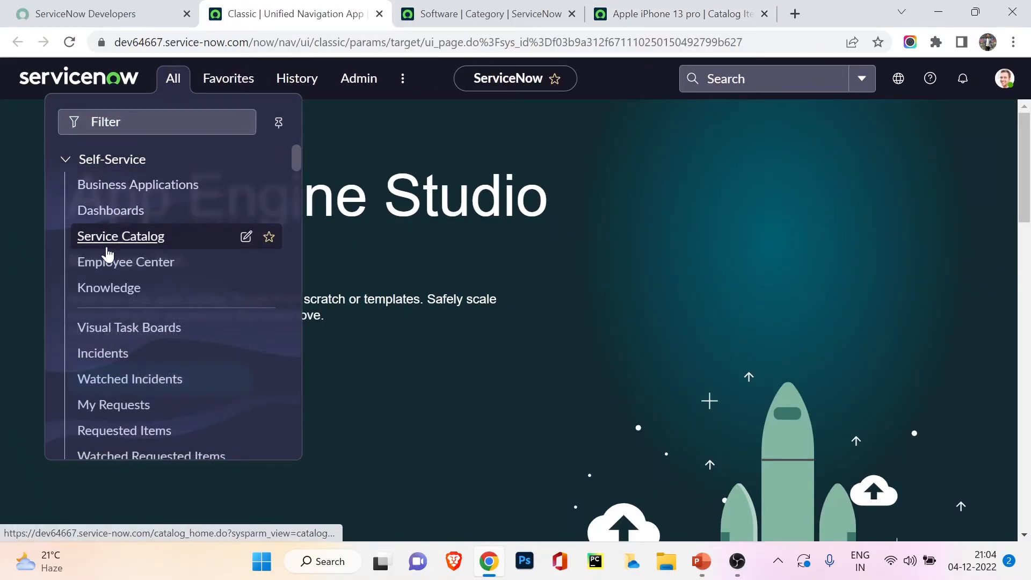
pyautogui.click(106, 246)
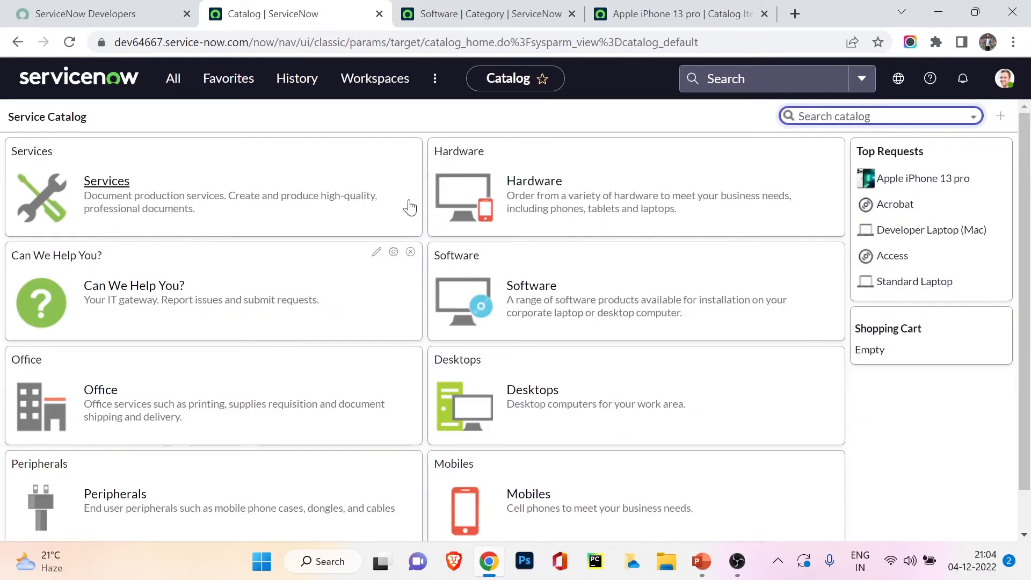
pyautogui.click(529, 497)
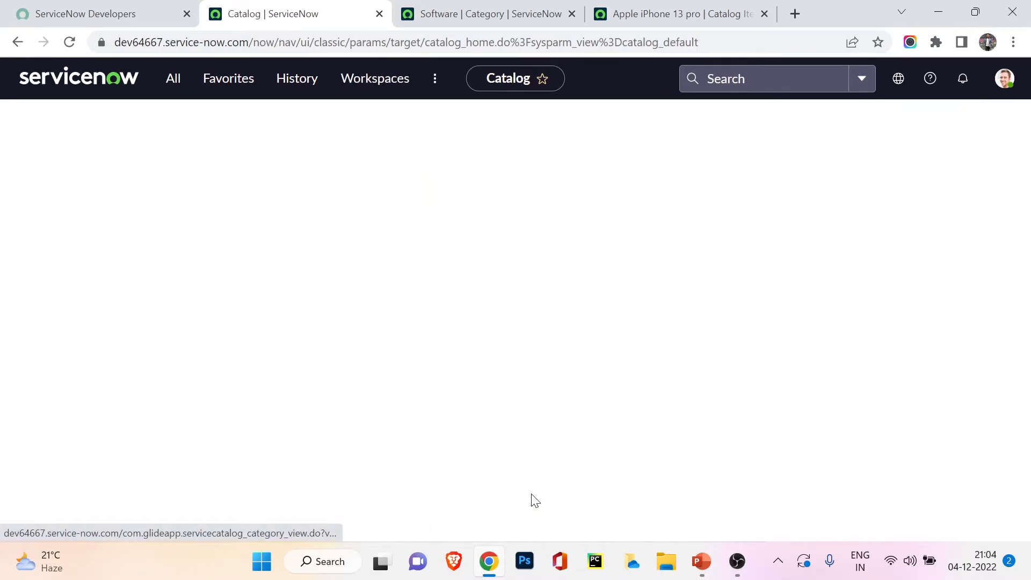
pyautogui.scroll(-2, 161, 328)
pyautogui.scroll(-2, 152, 322)
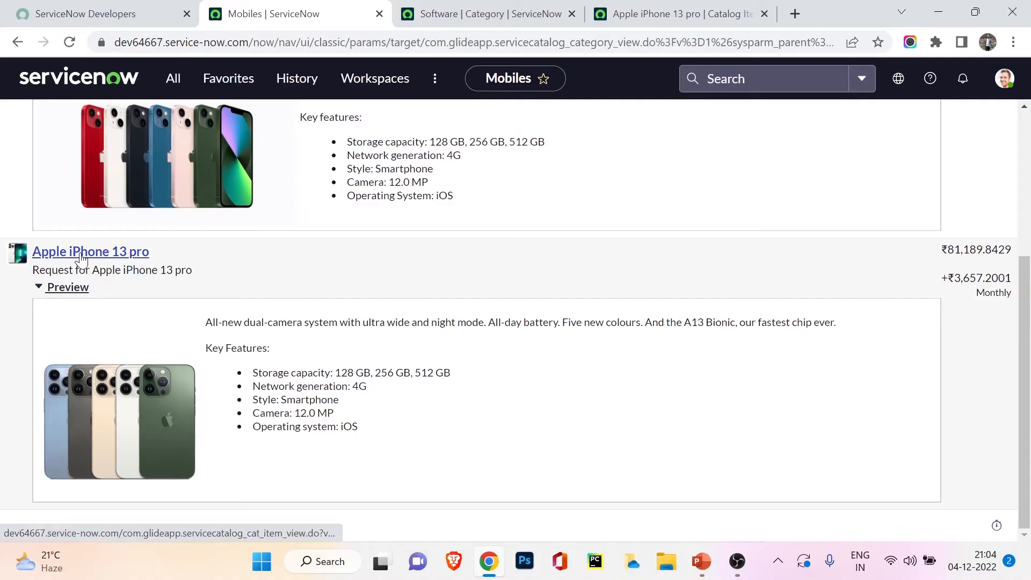
pyautogui.click(83, 257)
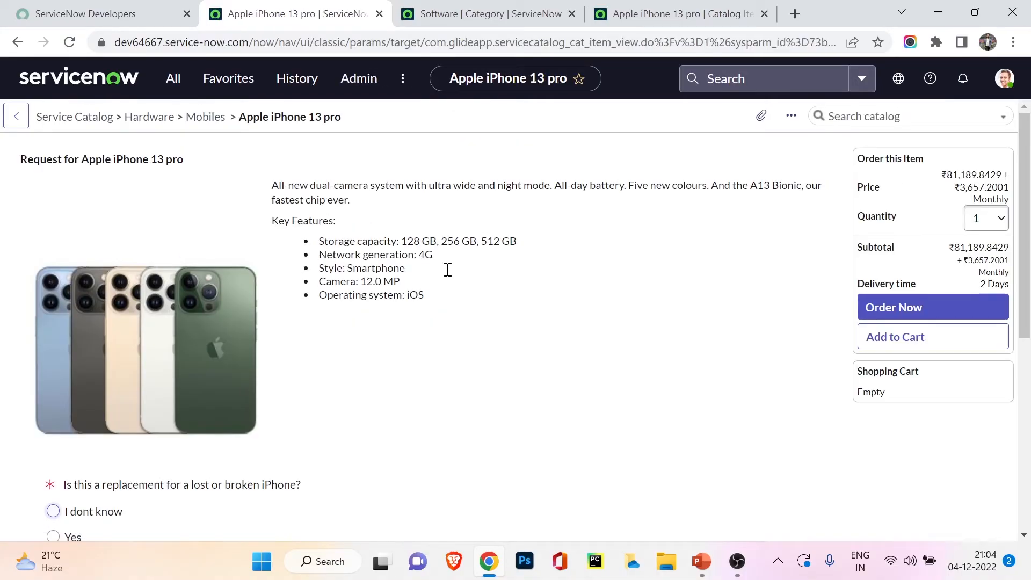
pyautogui.click(893, 309)
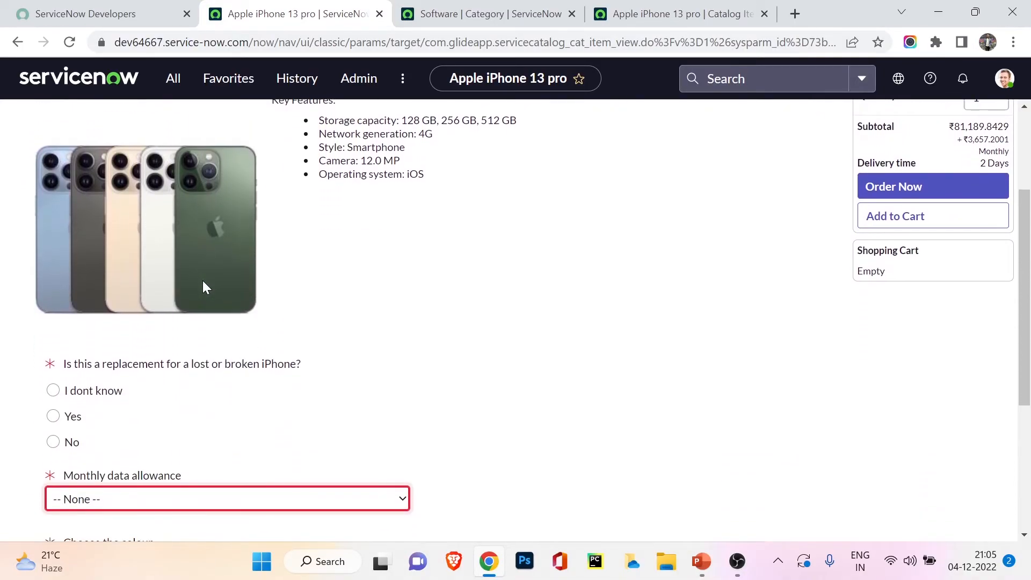
# Step: Order the Apple iPhone 13 pro with replacement set to No, Unlimited monthly data allowance, Silver colour and 256 GB storage
pyautogui.scroll(-3, 199, 290)
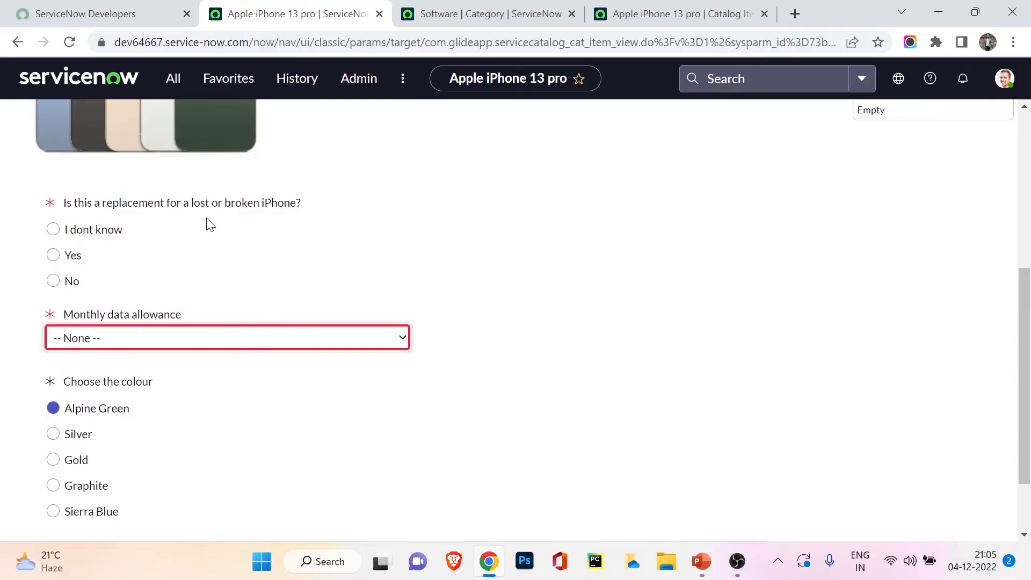
pyautogui.click(71, 281)
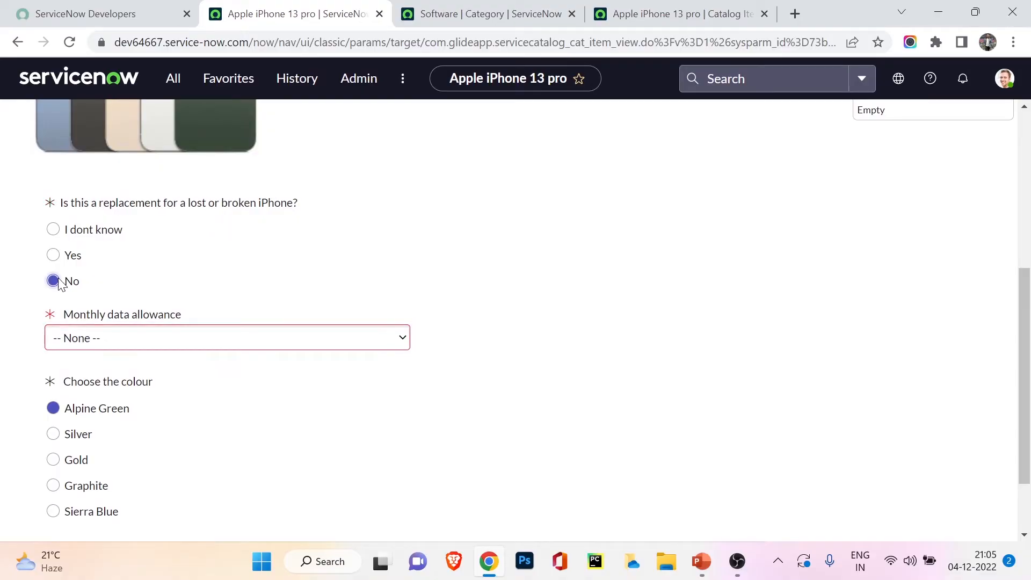
pyautogui.click(128, 347)
pyautogui.click(141, 387)
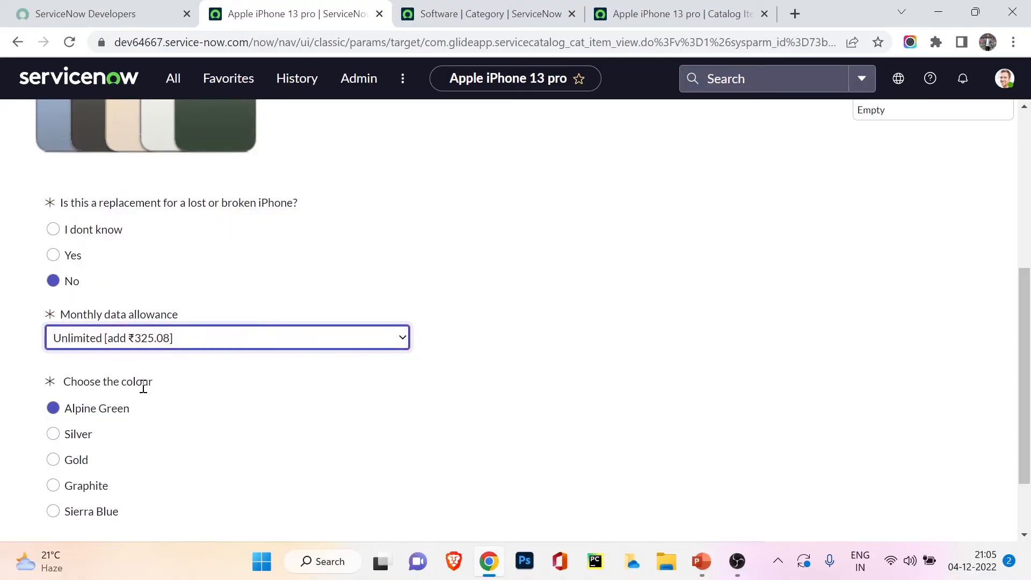
pyautogui.scroll(-2, 159, 407)
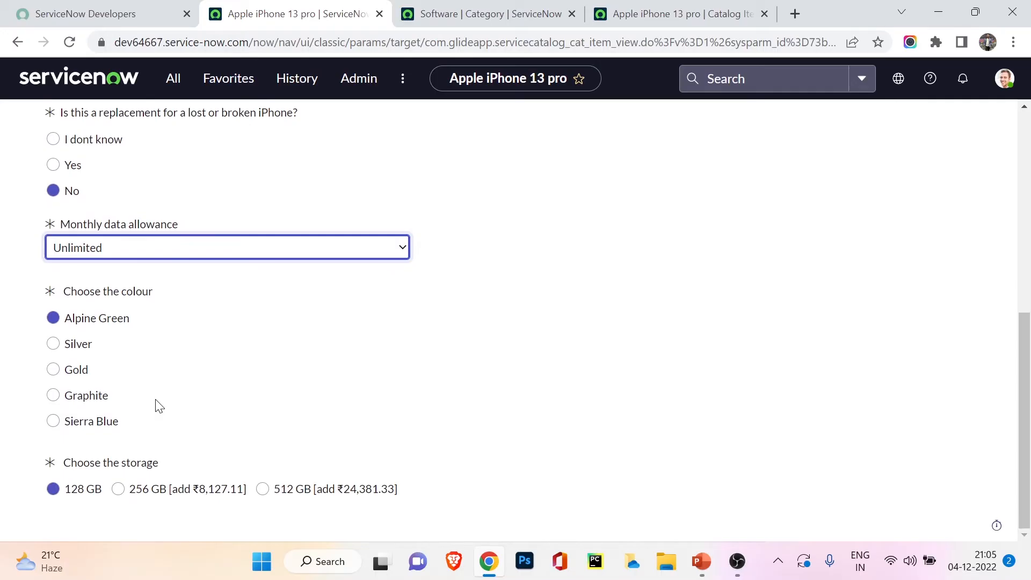
pyautogui.click(68, 348)
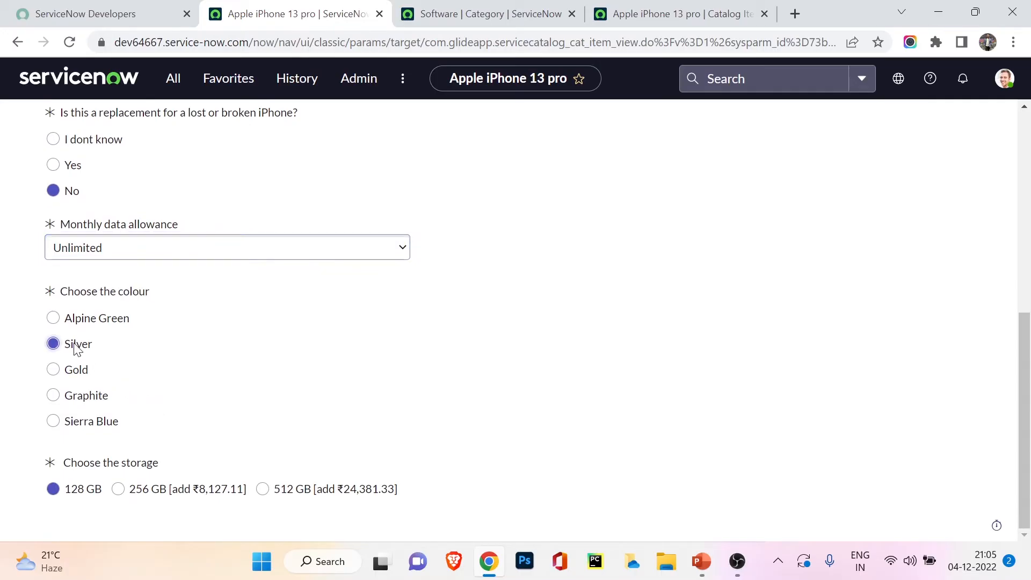
pyautogui.click(119, 491)
pyautogui.scroll(6, 724, 350)
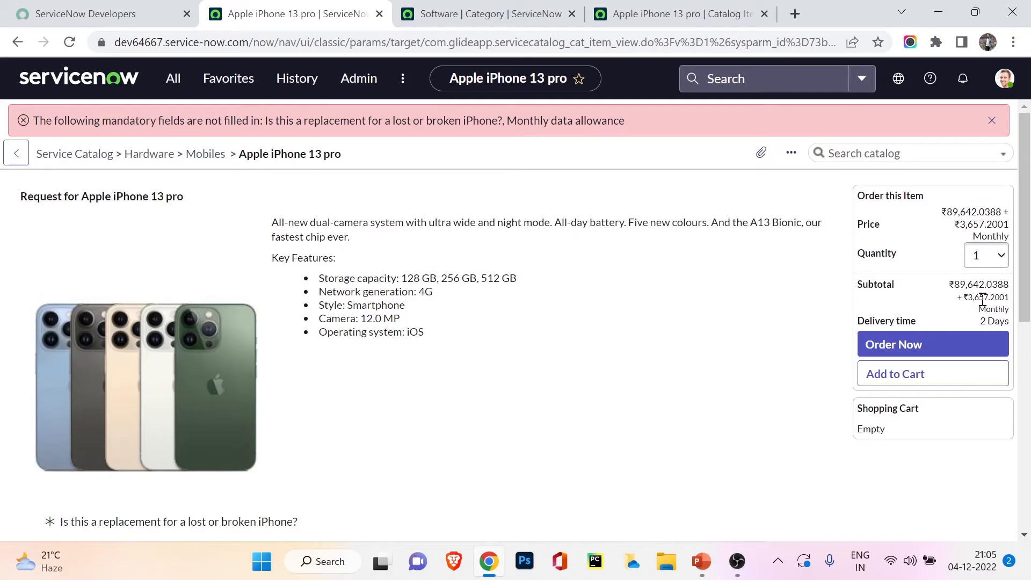
pyautogui.click(950, 350)
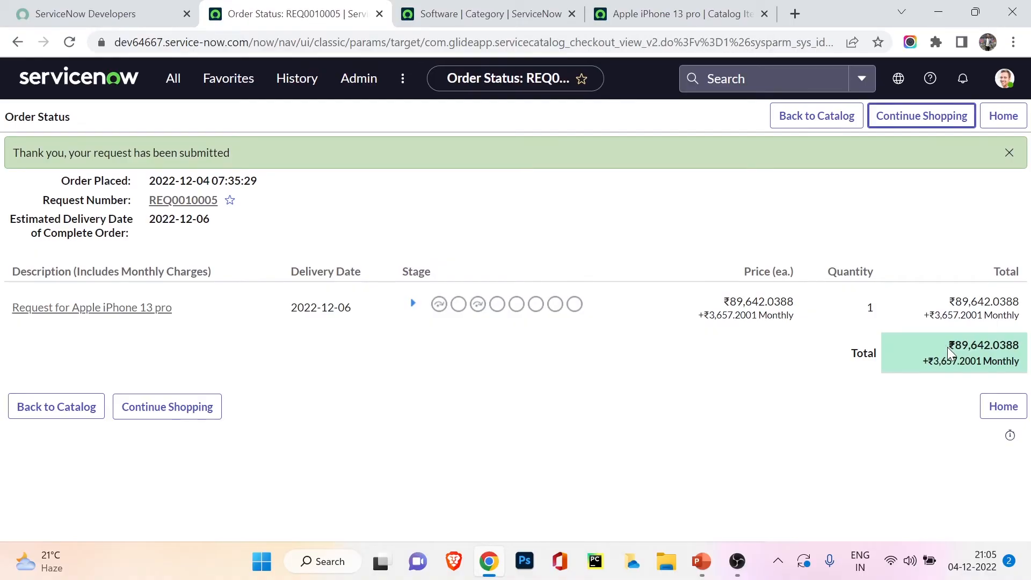
# Step: Review the individual stages of the submitted iPhone order and open its request record
pyautogui.click(413, 303)
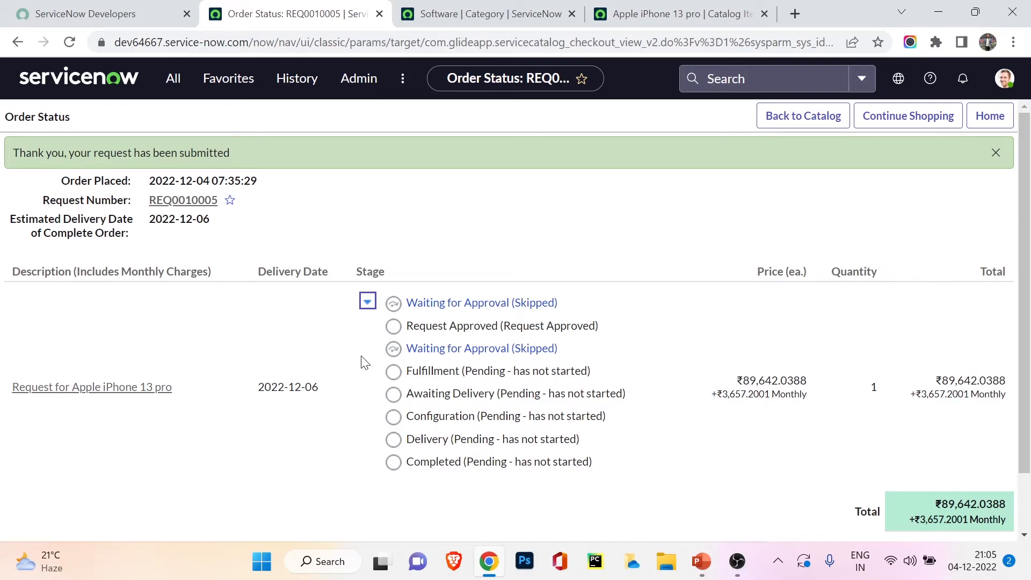
pyautogui.click(368, 304)
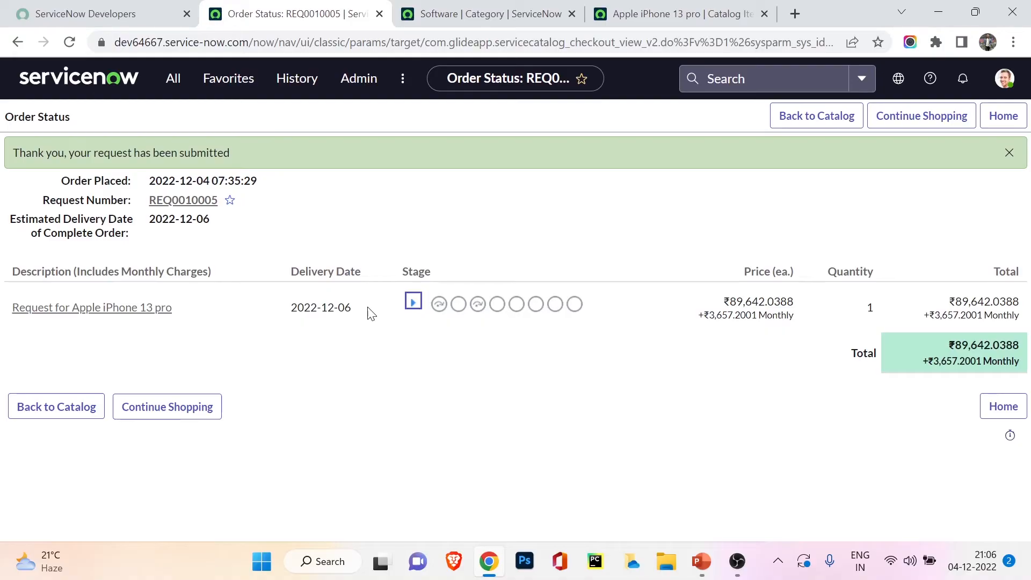
pyautogui.click(179, 202)
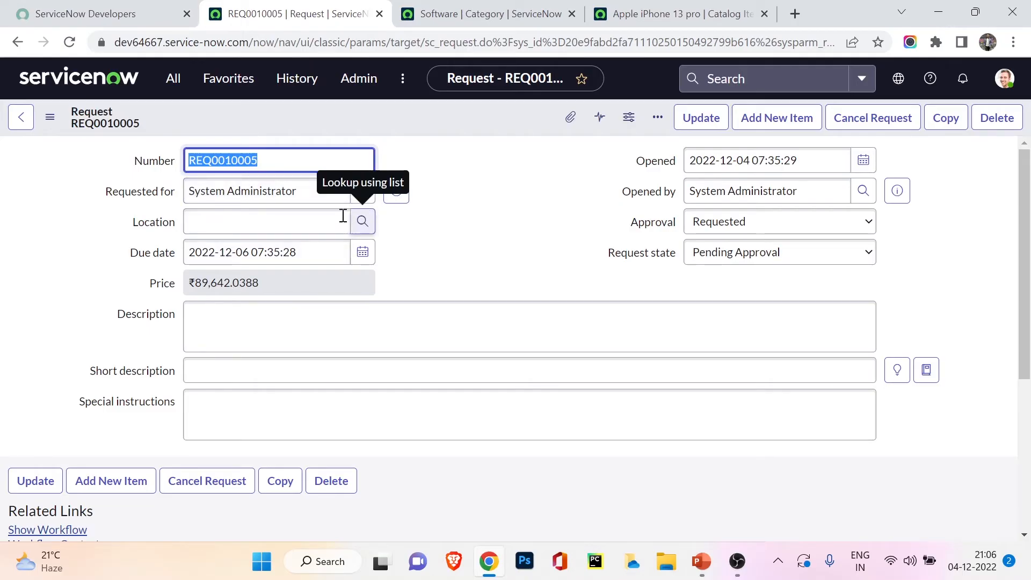
# Step: Examine the request record's number, requester, approval and request state fields, and its Approvers list
pyautogui.tripleClick(220, 183)
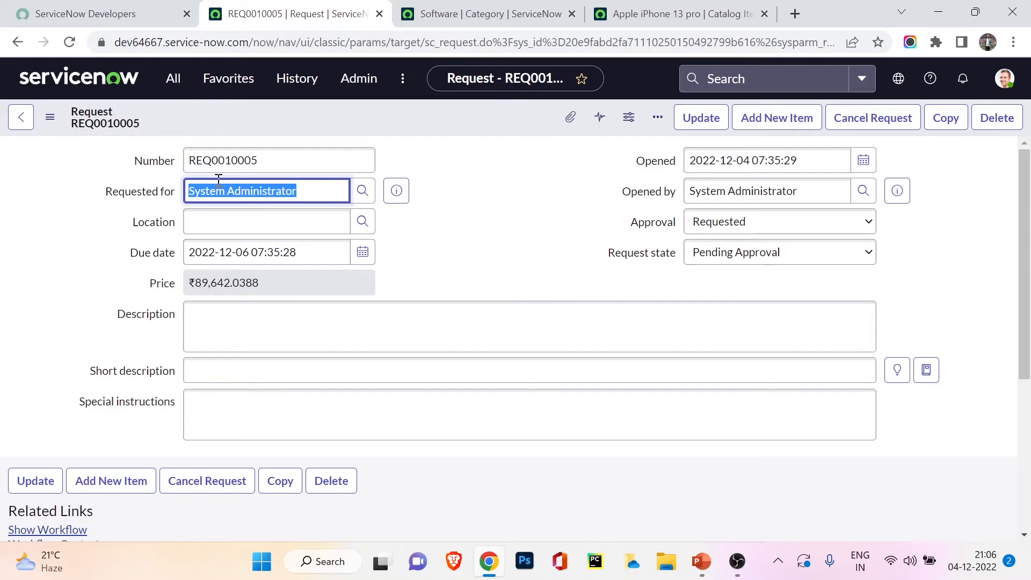
pyautogui.doubleClick(216, 166)
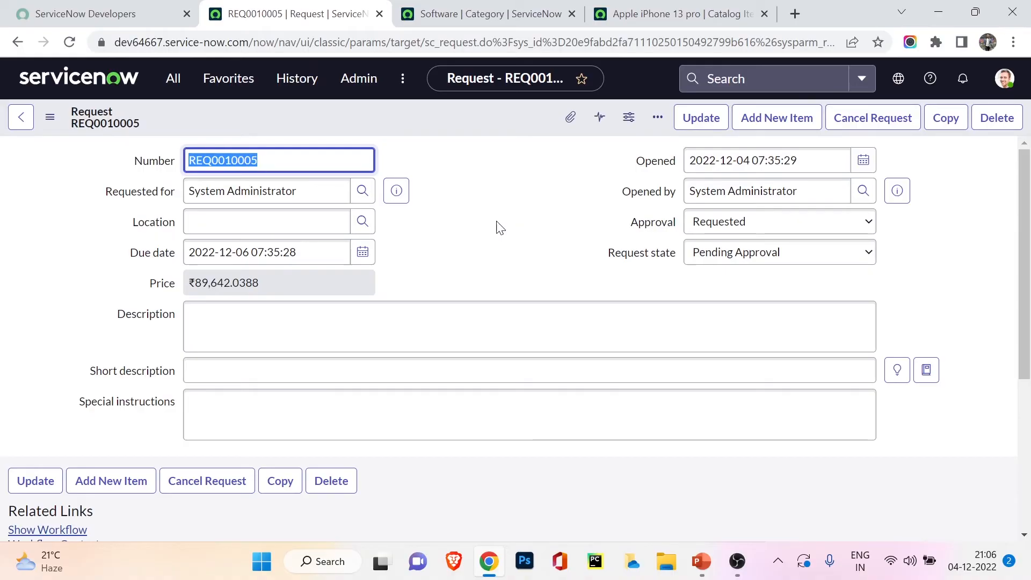
pyautogui.scroll(-1, 500, 228)
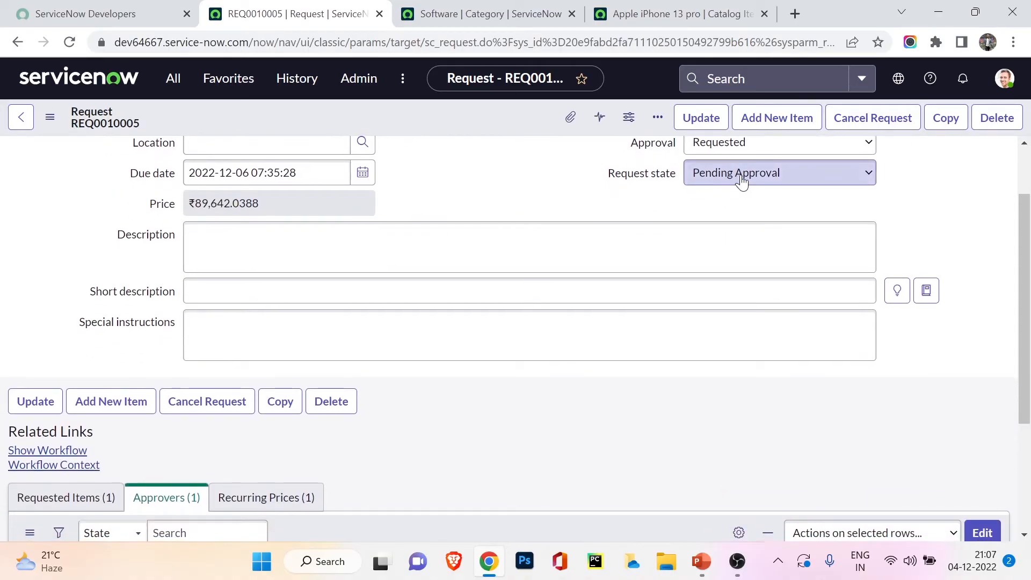
pyautogui.scroll(-3, 328, 233)
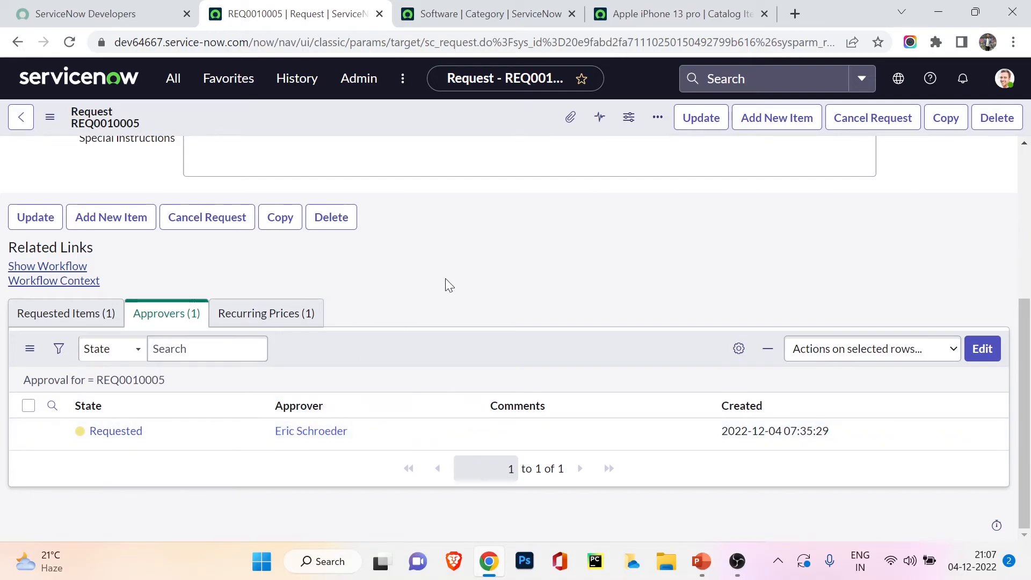
pyautogui.click(36, 217)
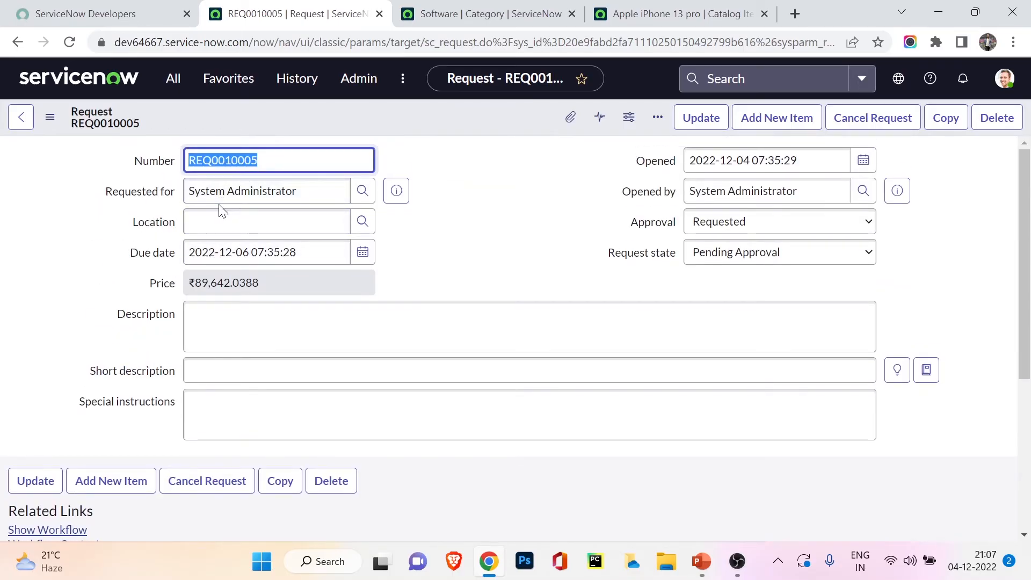
pyautogui.scroll(-5, 220, 209)
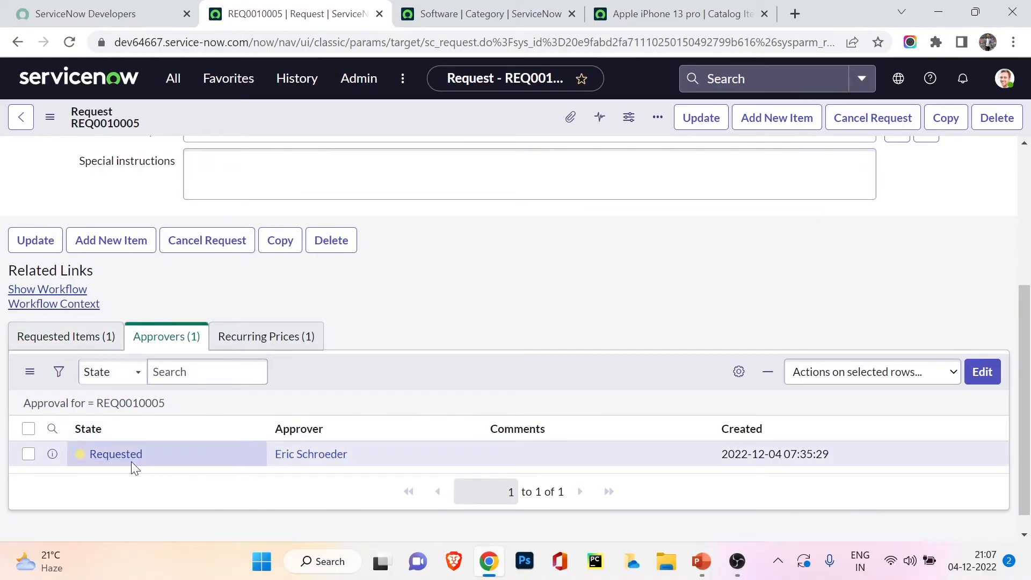
# Step: Review the request's Requested Items list and open the Apple iPhone 13 pro requested item in a separate tab
pyautogui.click(108, 337)
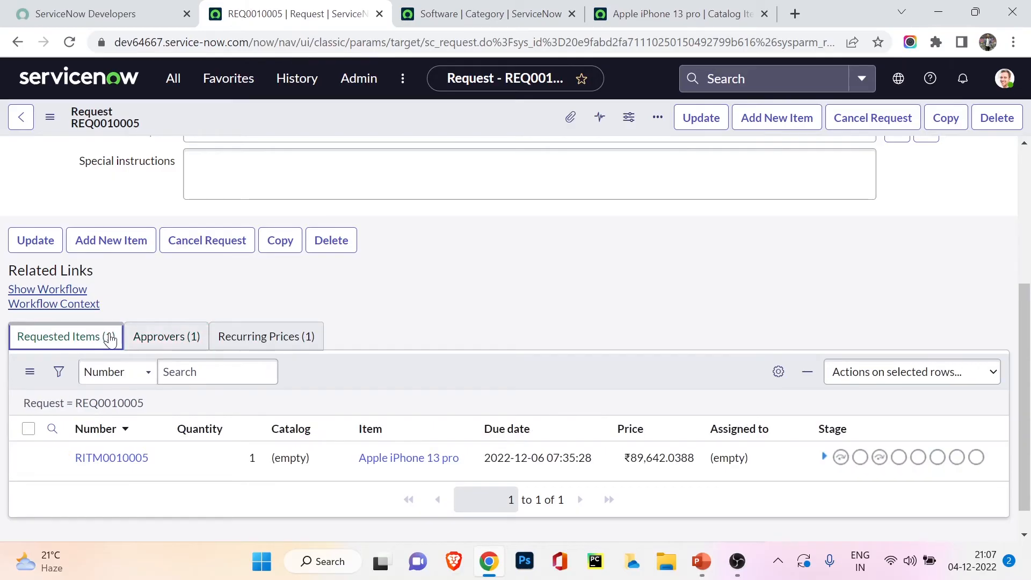
pyautogui.scroll(5, 115, 334)
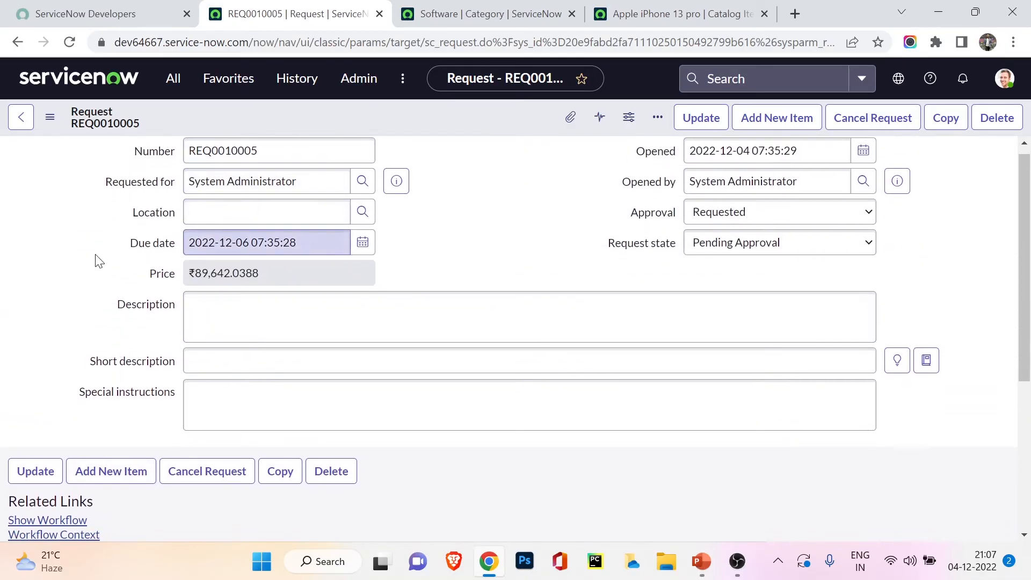
pyautogui.scroll(-5, 102, 301)
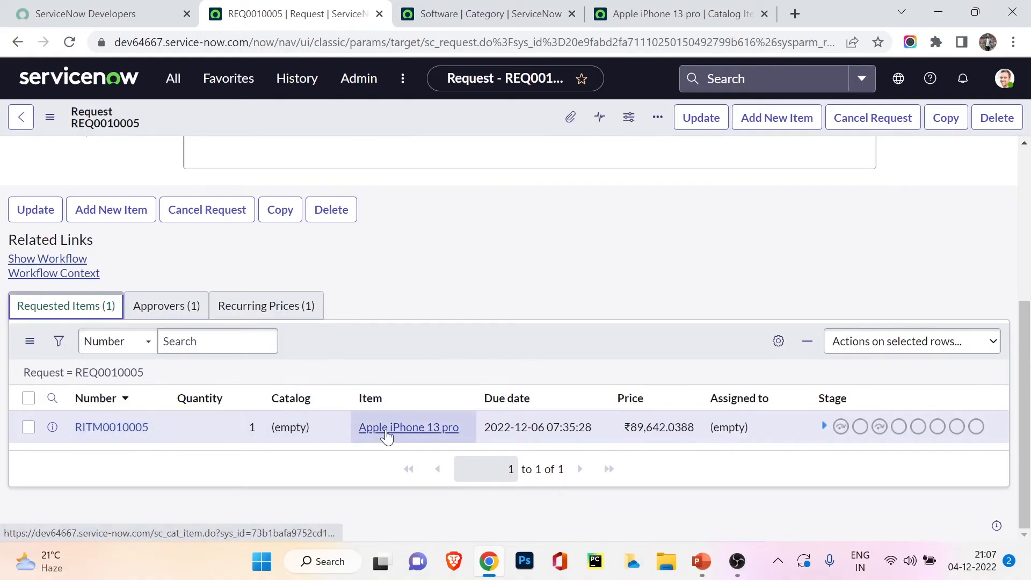
pyautogui.scroll(1, 76, 311)
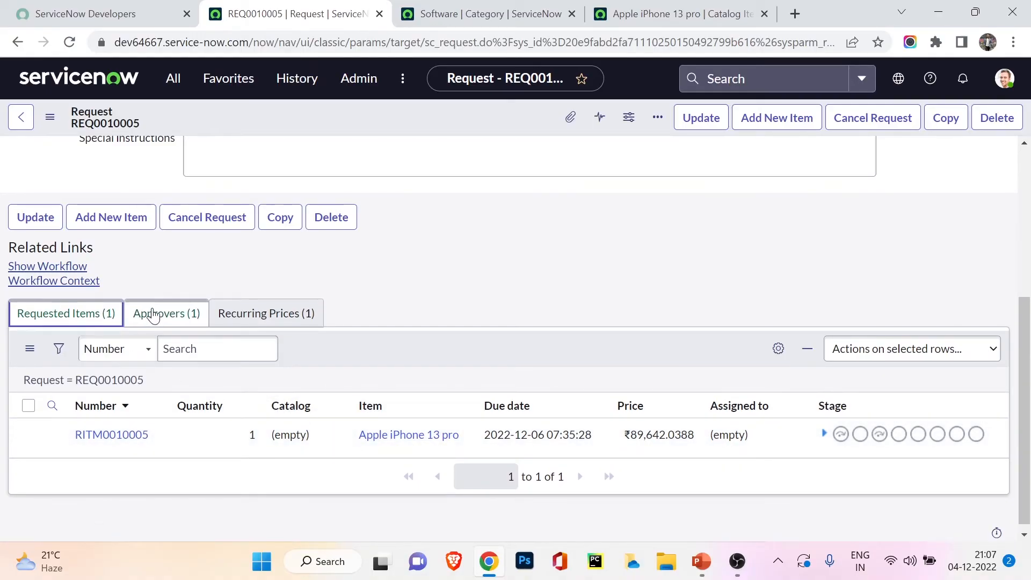
pyautogui.middleClick(138, 436)
pyautogui.click(408, 8)
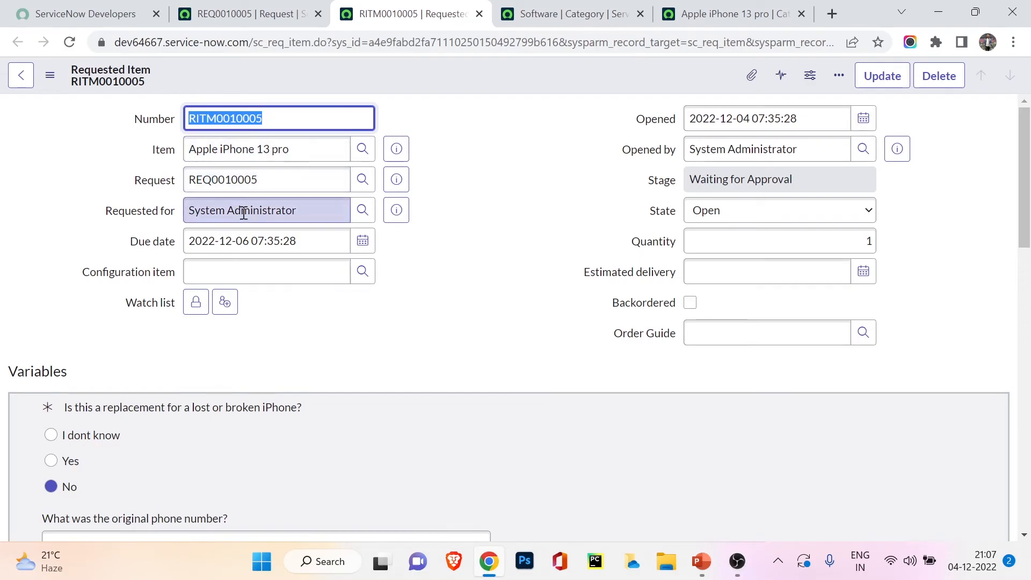
# Step: Examine the requested item's submitted variable answers, its activity and its Catalog Tasks list
pyautogui.scroll(-4, 277, 297)
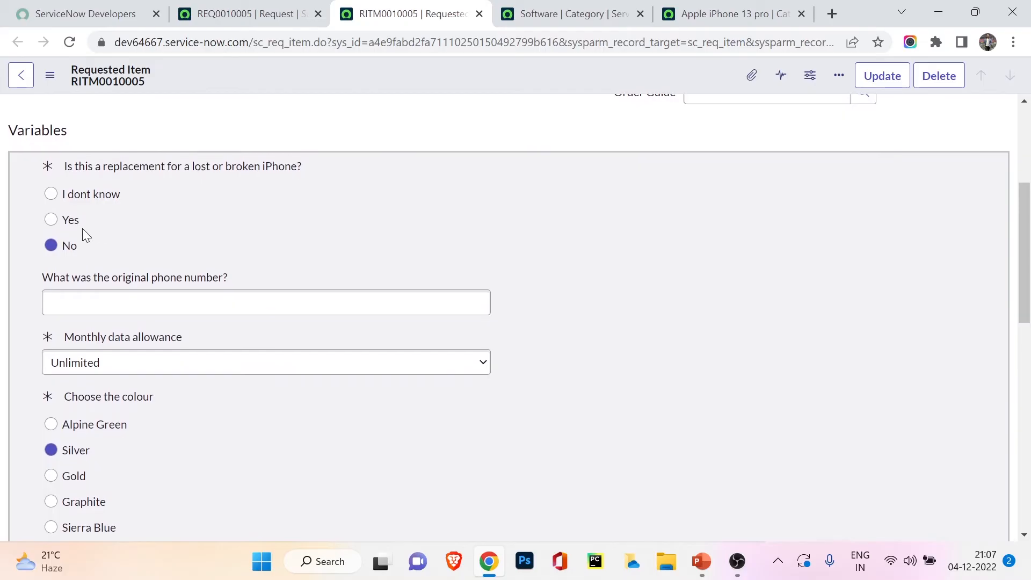
pyautogui.scroll(-4, 66, 414)
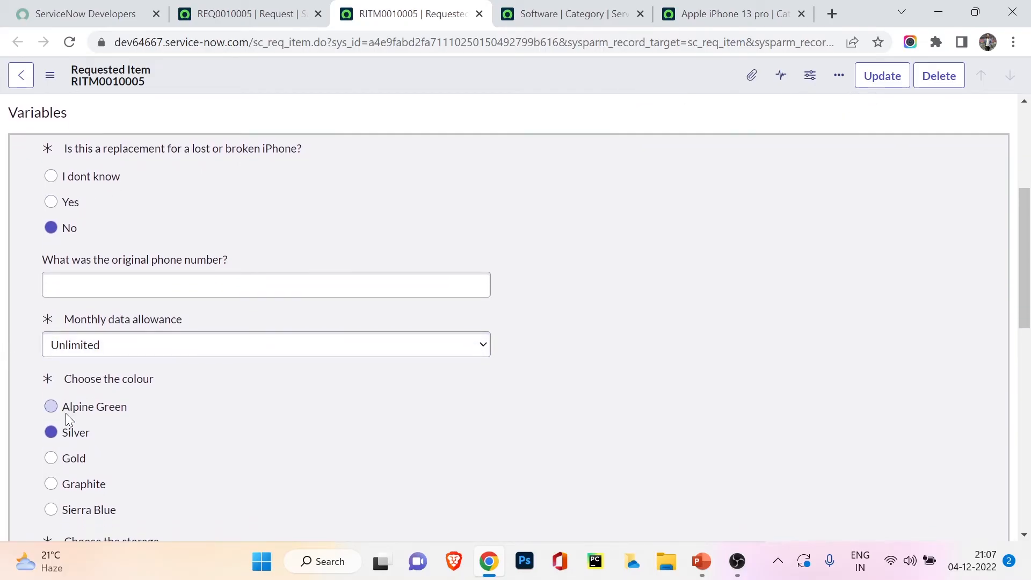
pyautogui.scroll(-7, 134, 355)
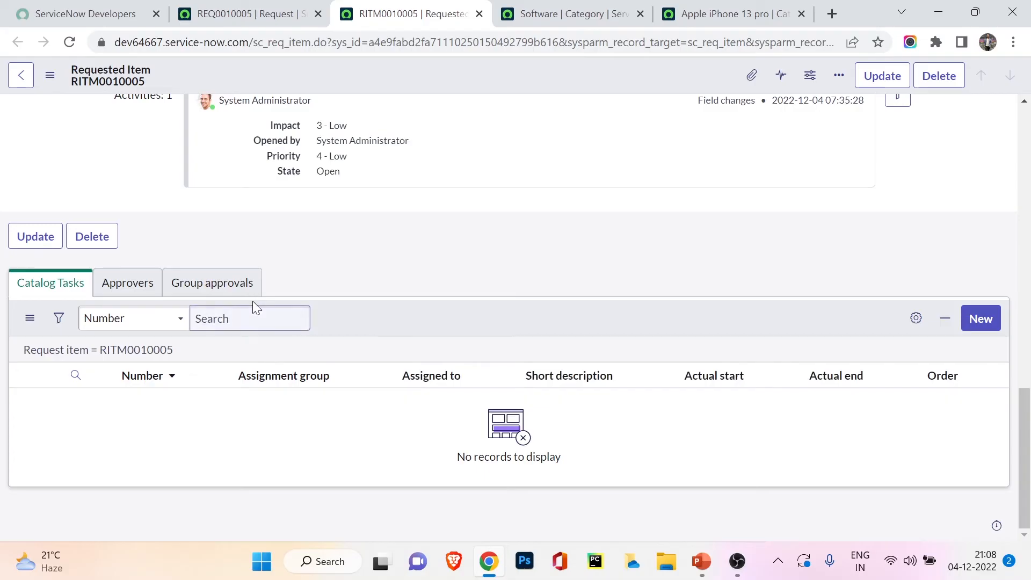
# Step: Return to the iPhone request record and approve the requested approval in its Approvers list
pyautogui.click(252, 13)
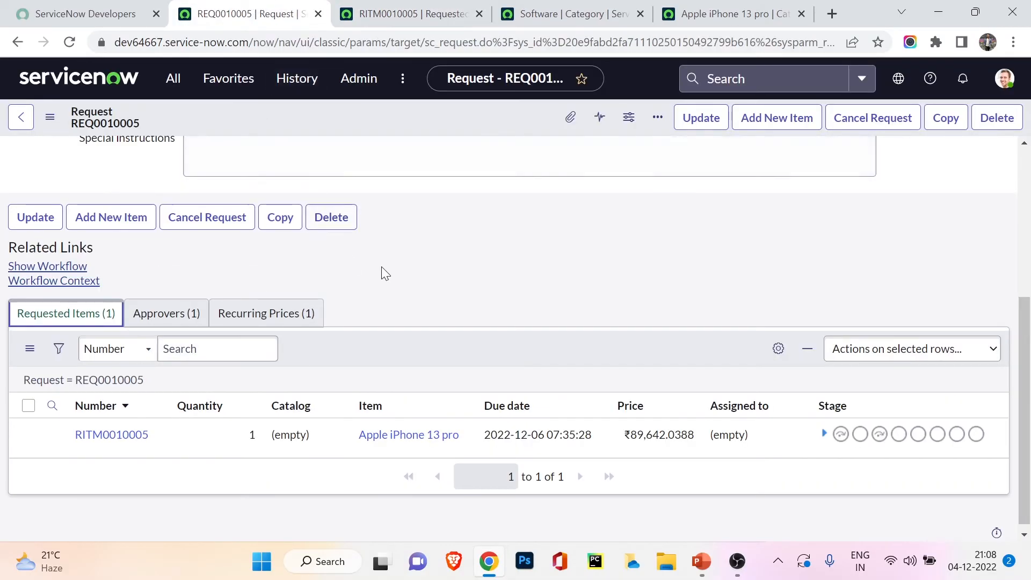
pyautogui.click(138, 311)
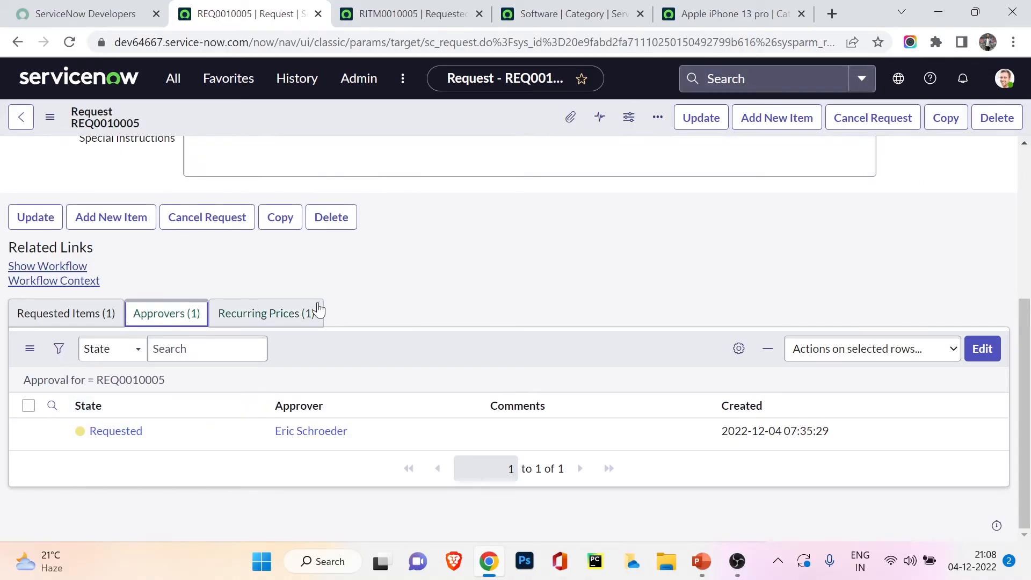
pyautogui.rightClick(132, 432)
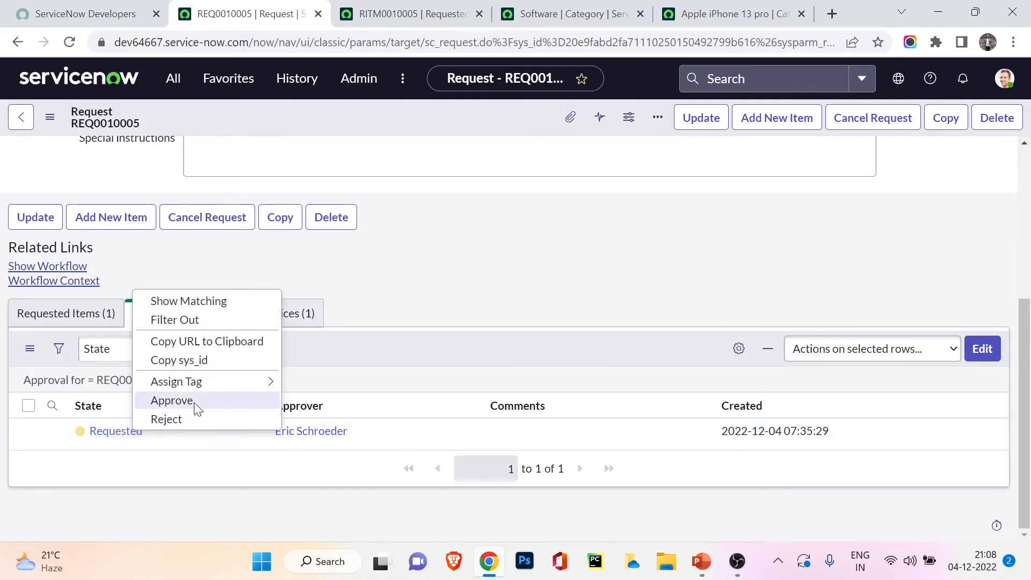
pyautogui.click(172, 401)
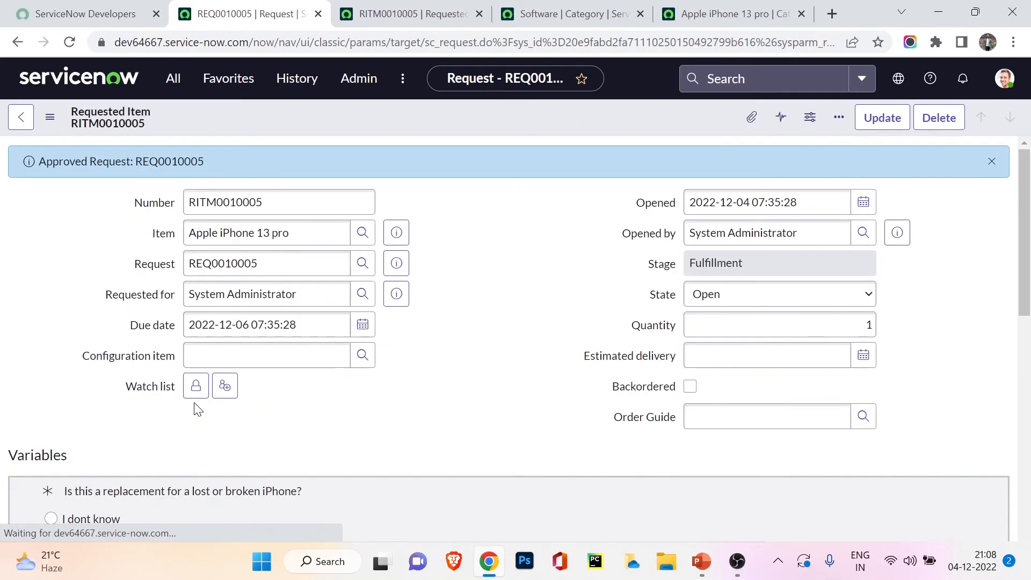
pyautogui.scroll(-2, 130, 303)
pyautogui.scroll(2, 130, 303)
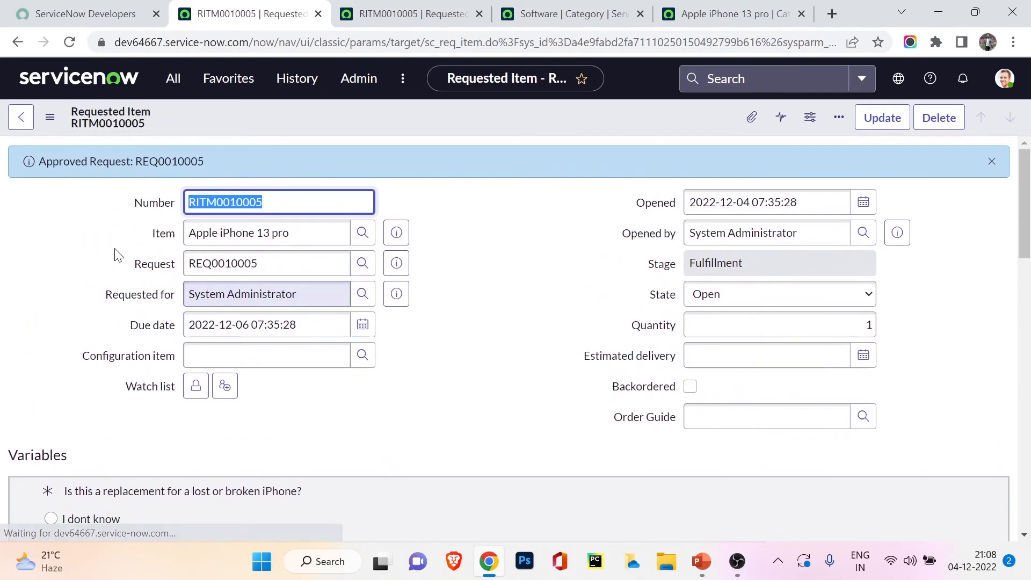
pyautogui.moveTo(136, 162); pyautogui.dragTo(204, 162)
# Step: Open the requested item's catalog task "Order from vendor or move from in-stock inventory", review its details and close the task
pyautogui.scroll(-6, 104, 279)
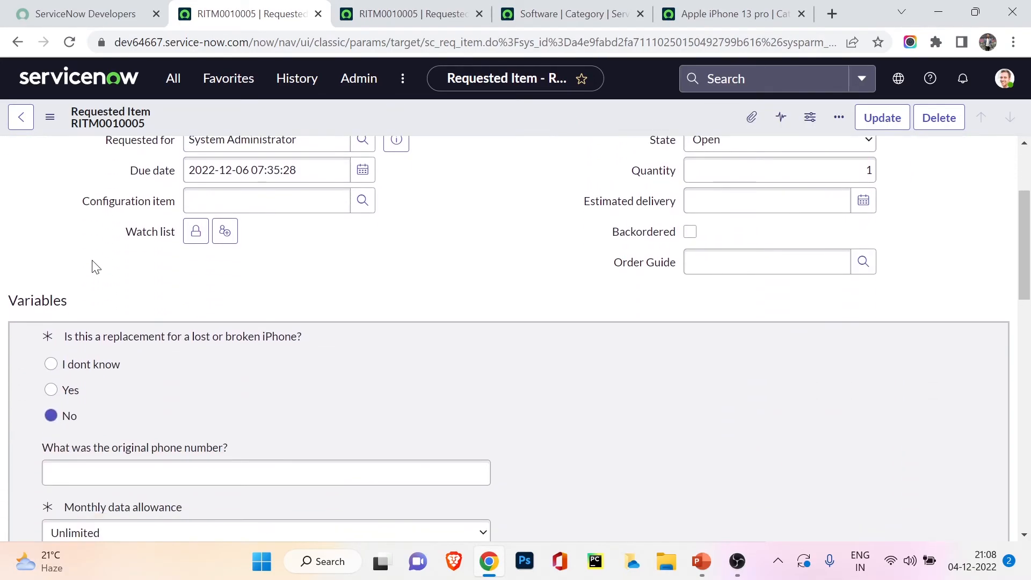
pyautogui.scroll(-9, 94, 267)
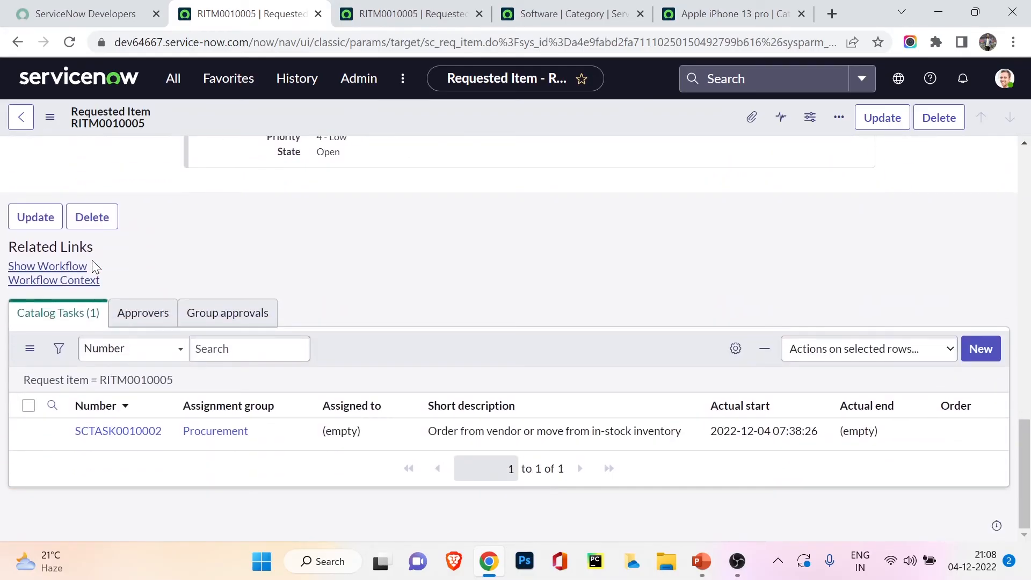
pyautogui.click(122, 433)
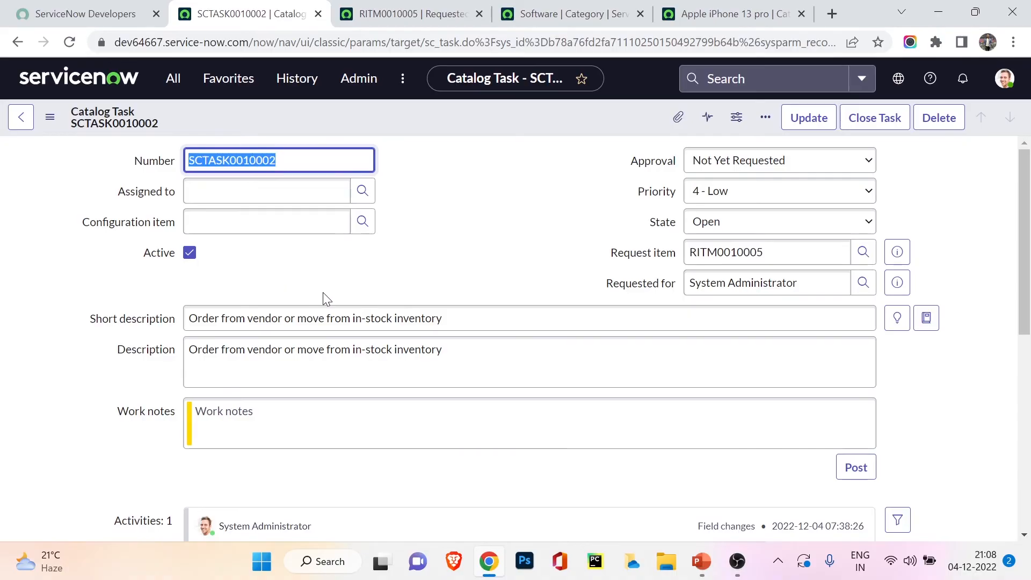
pyautogui.click(222, 318)
pyautogui.moveTo(221, 319); pyautogui.dragTo(361, 326)
pyautogui.click(382, 323)
pyautogui.scroll(-3, 347, 398)
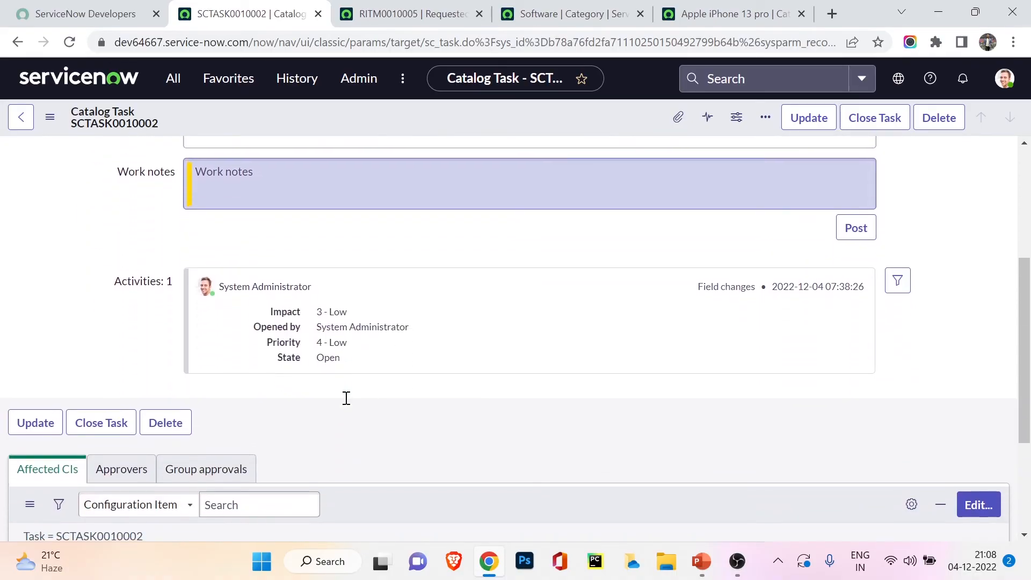
pyautogui.scroll(3, 347, 399)
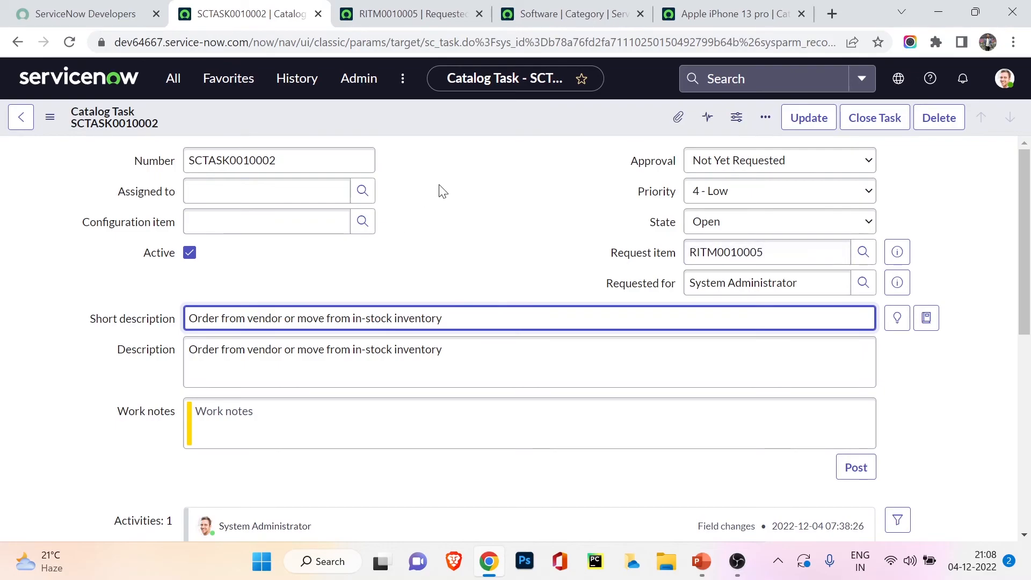
pyautogui.click(879, 116)
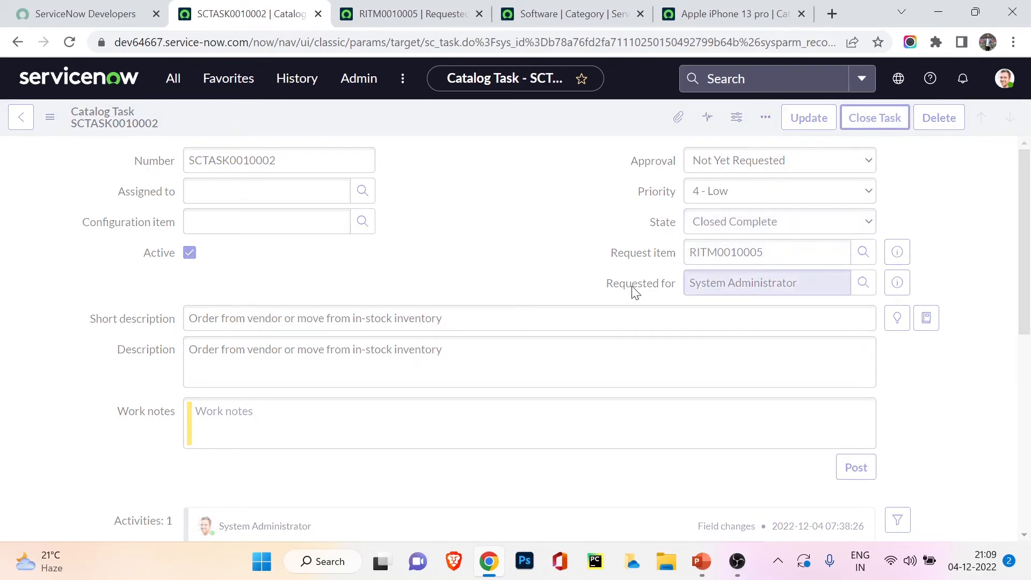
# Step: Open the requested item's "Receive Item" catalog task, review its details and close the task
pyautogui.moveTo(635, 291)
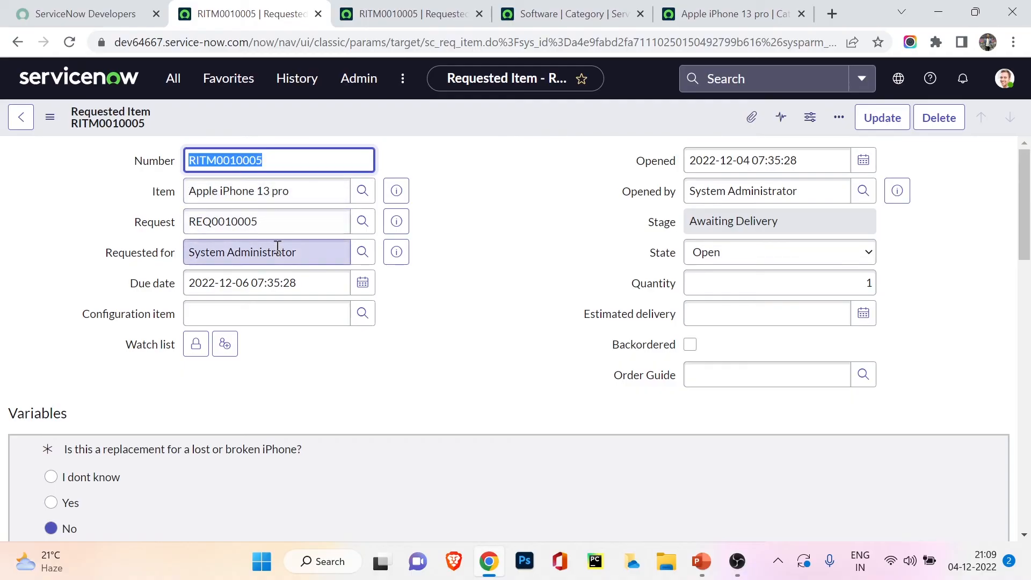
pyautogui.scroll(-20, 278, 246)
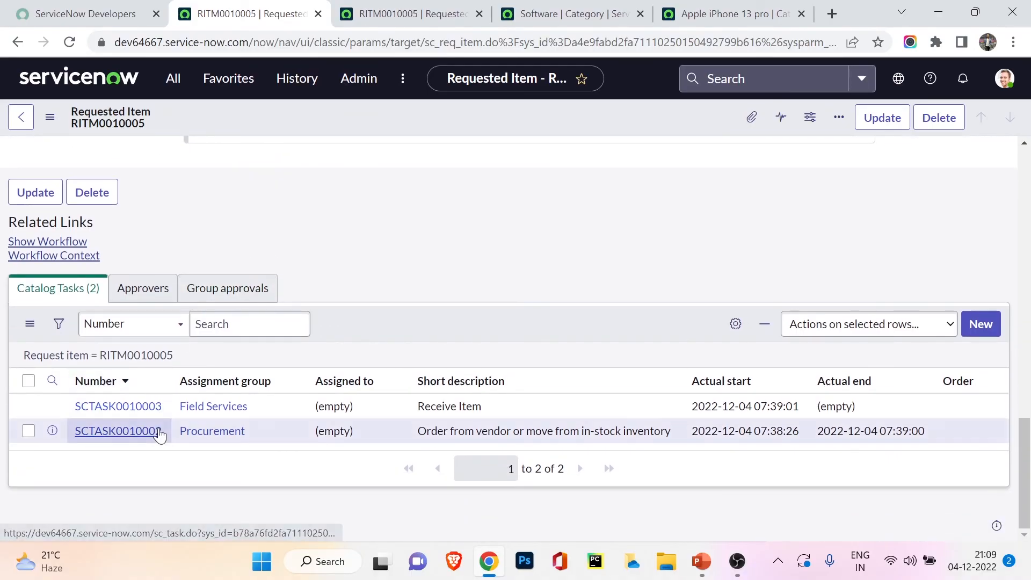
pyautogui.click(143, 404)
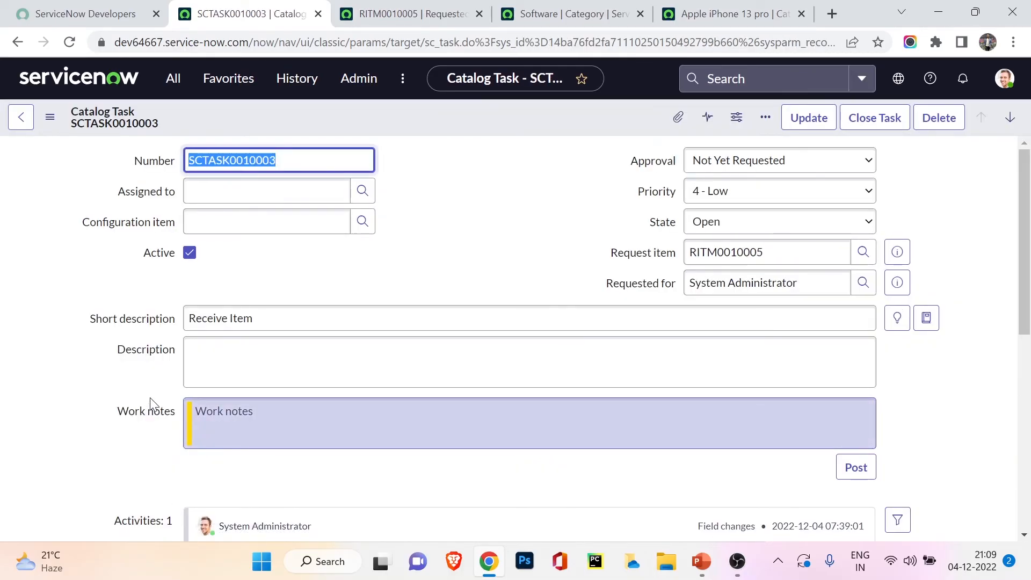
pyautogui.scroll(-1, 109, 416)
pyautogui.scroll(1, 109, 416)
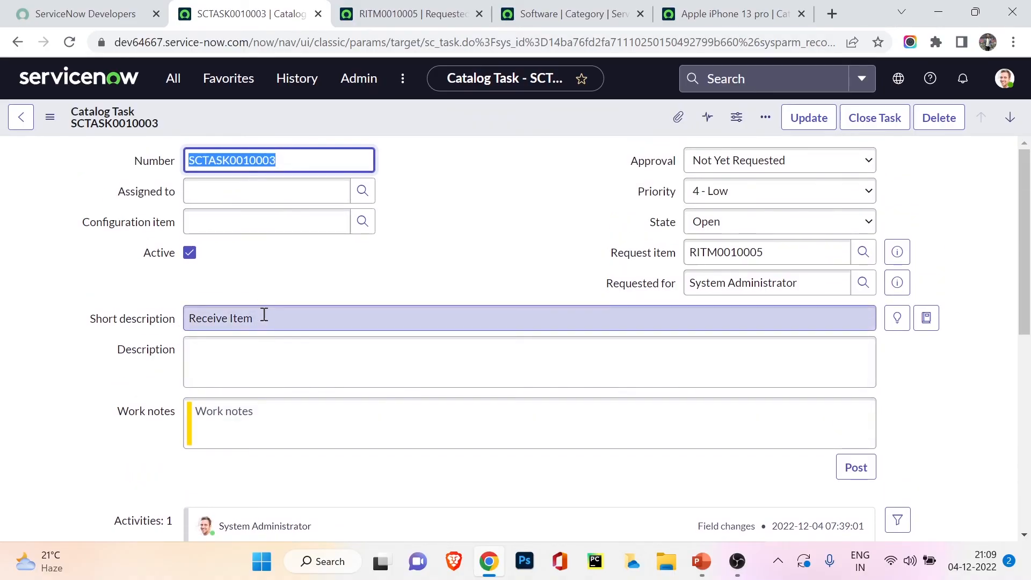
pyautogui.scroll(-9, 264, 315)
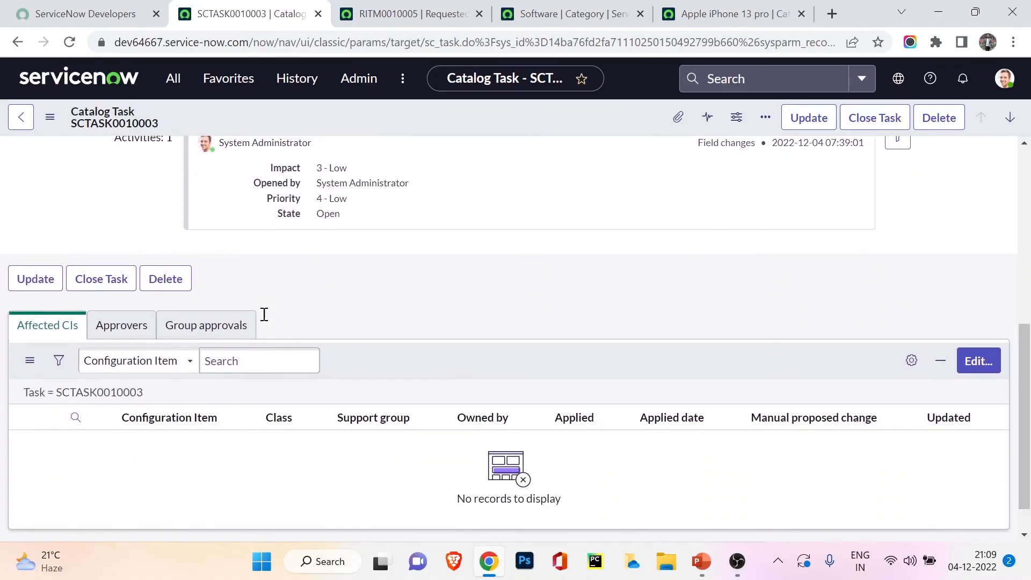
pyautogui.scroll(9, 264, 315)
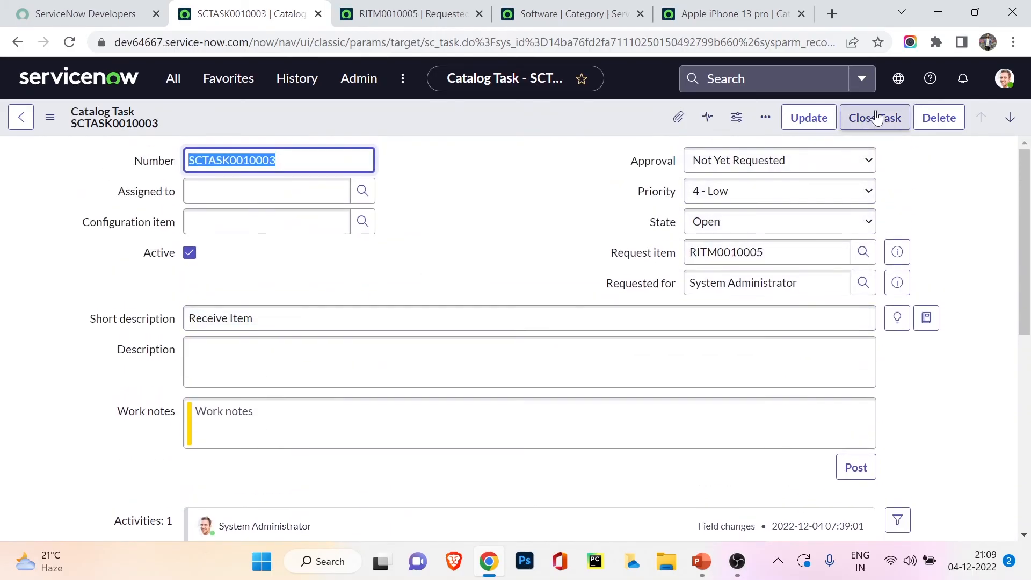
pyautogui.click(875, 118)
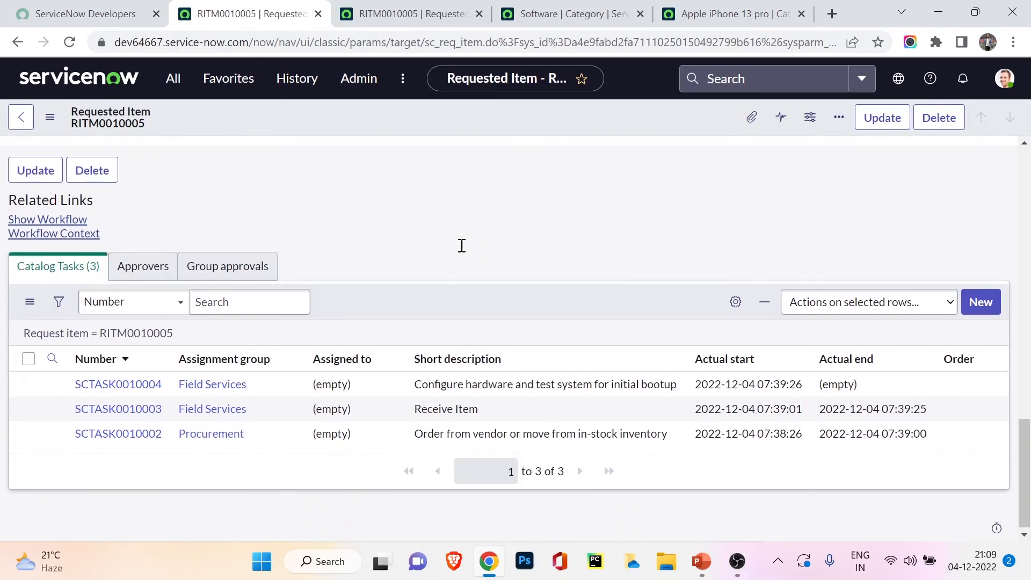
# Step: Open the "Configure hardware and test system for initial bootup" catalog task and close it
pyautogui.click(153, 386)
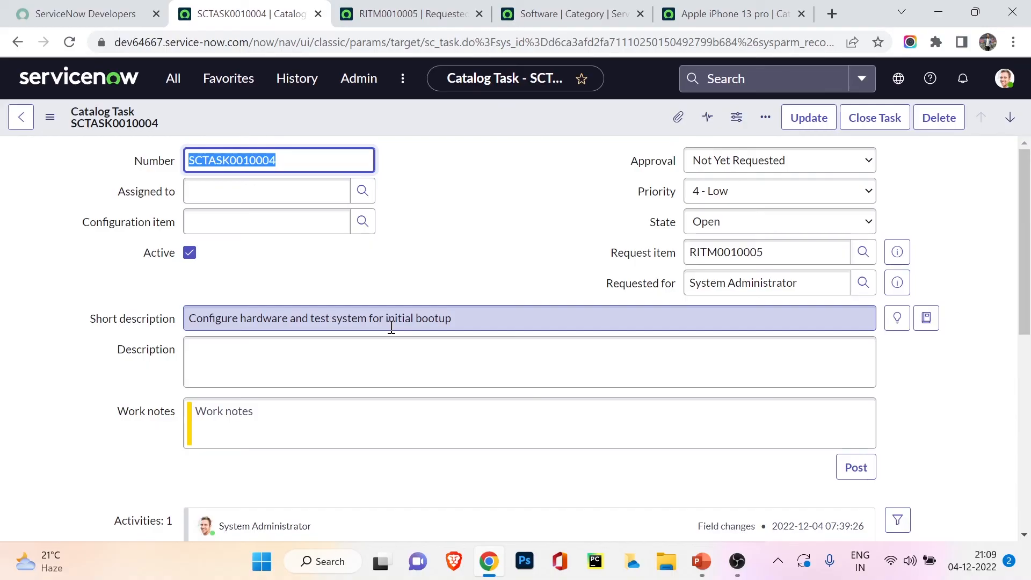
pyautogui.scroll(-4, 488, 275)
pyautogui.scroll(4, 489, 275)
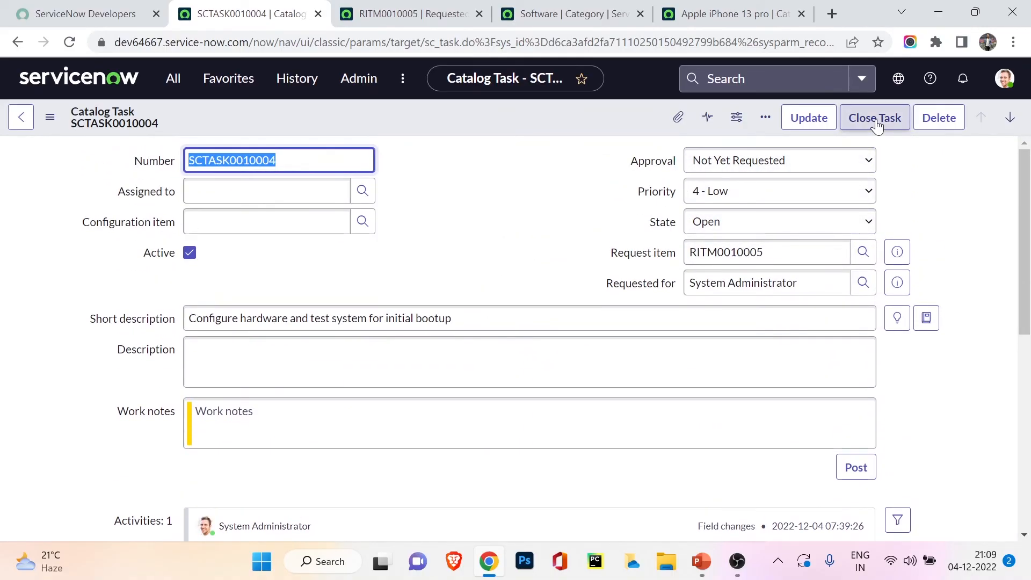
pyautogui.click(876, 119)
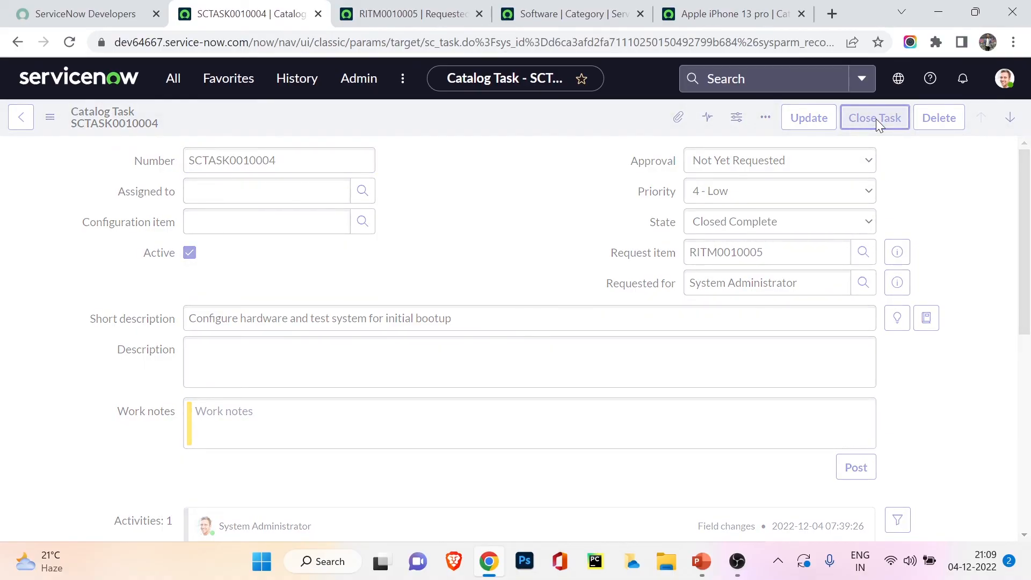
# Step: Open the requested item's "Deliver to Customer" catalog task and close it
pyautogui.scroll(-13, 493, 275)
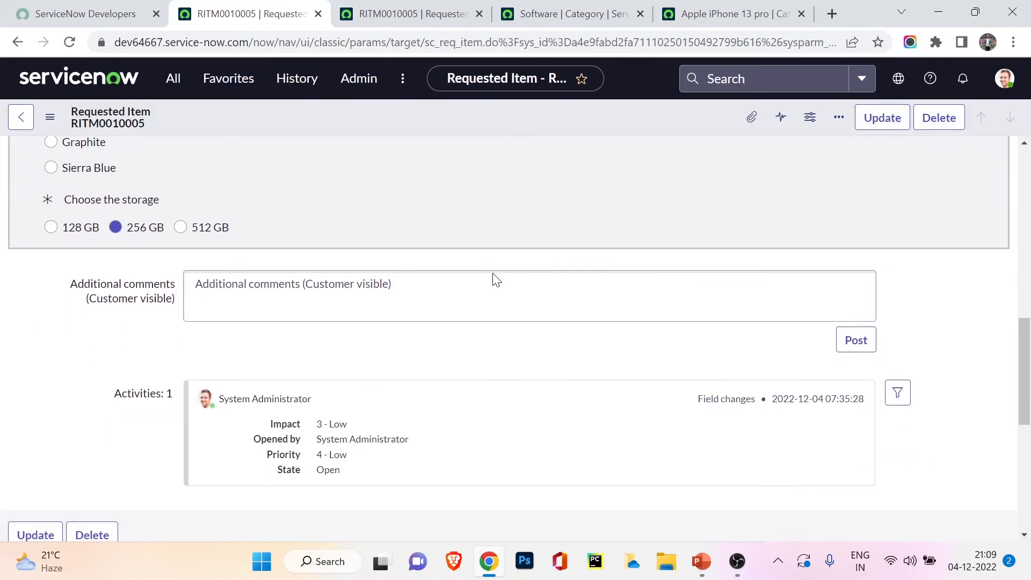
pyautogui.click(104, 363)
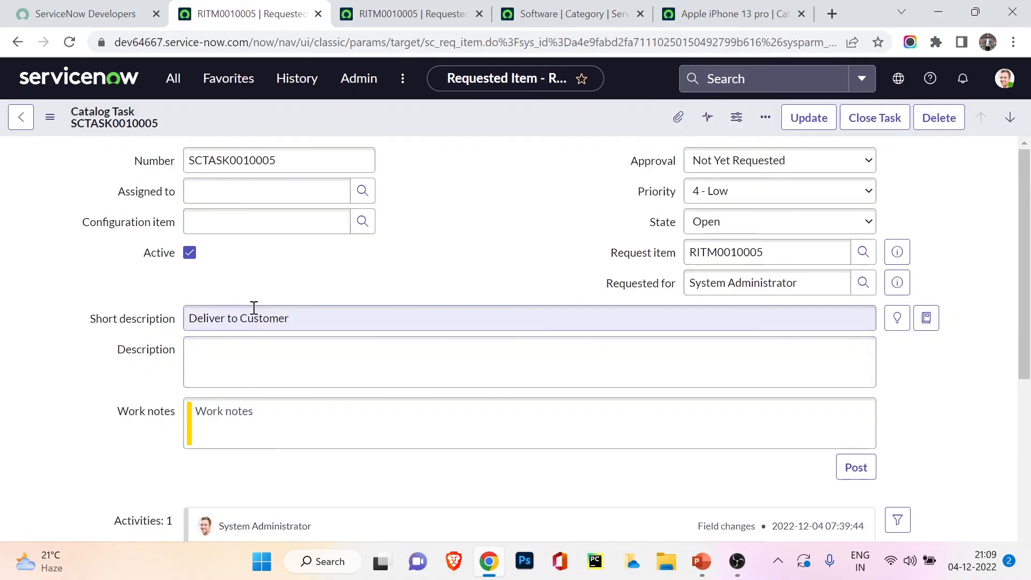
pyautogui.scroll(-5, 257, 436)
pyautogui.scroll(5, 258, 439)
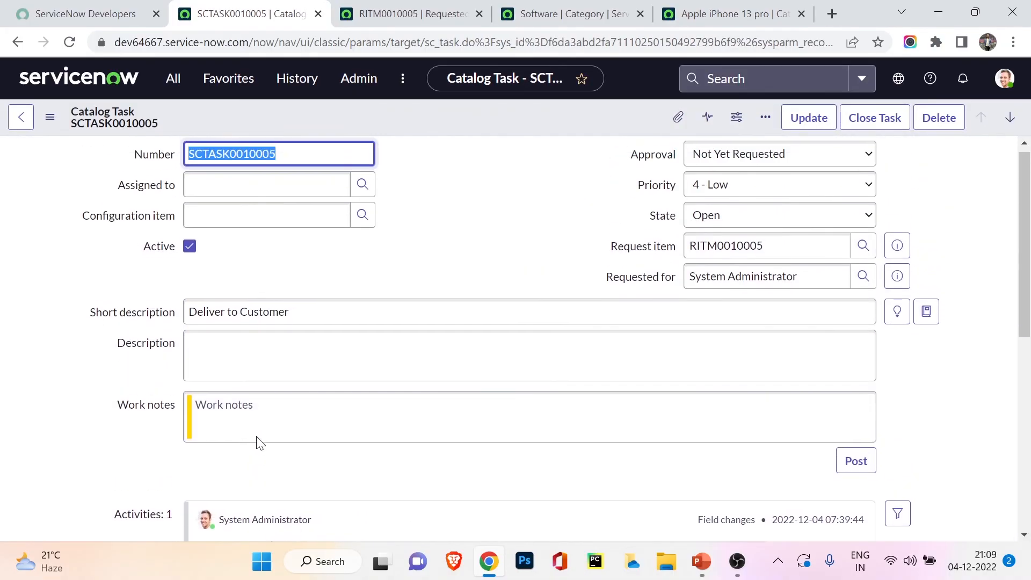
pyautogui.click(858, 121)
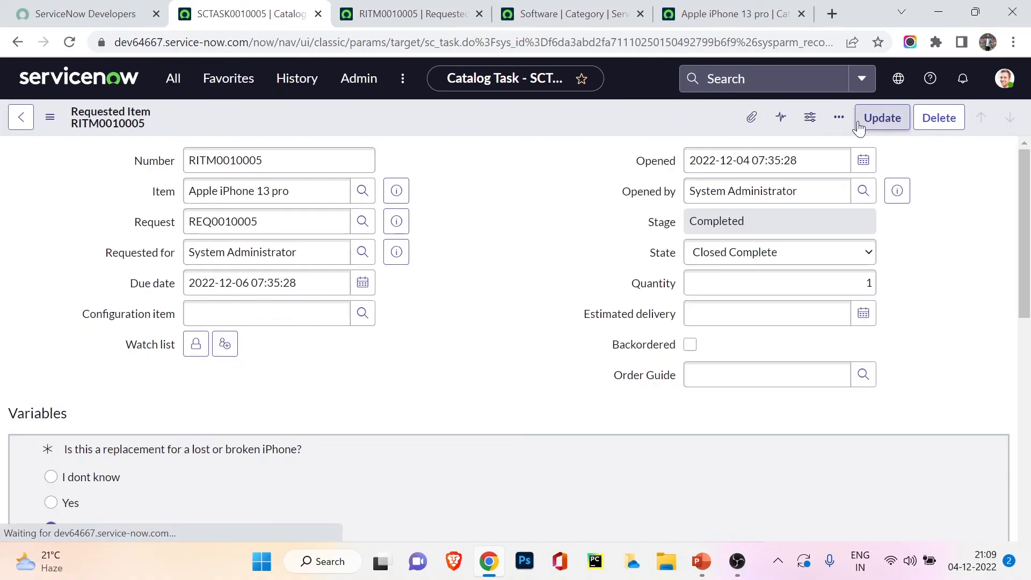
# Step: Review the requested item's Catalog Tasks list, stage and state, and open its parent request record
pyautogui.scroll(-15, 551, 258)
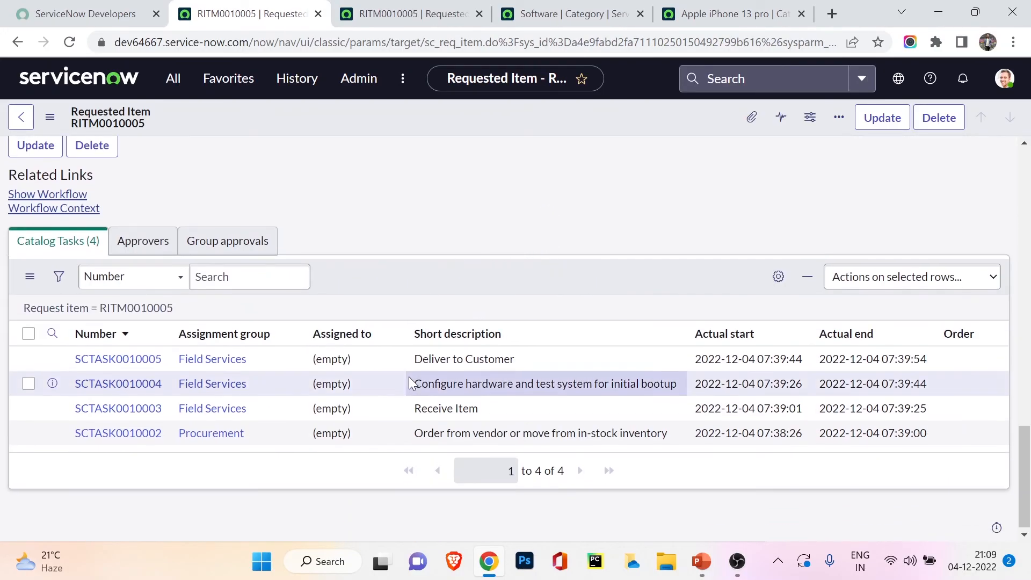
pyautogui.scroll(3, 410, 381)
pyautogui.scroll(-3, 408, 397)
pyautogui.scroll(15, 407, 396)
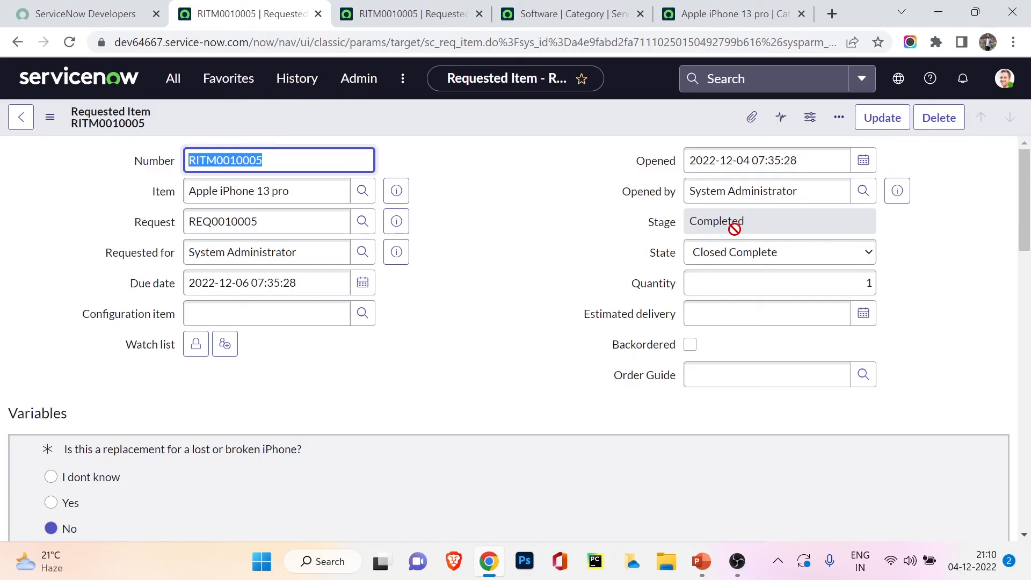
pyautogui.click(388, 214)
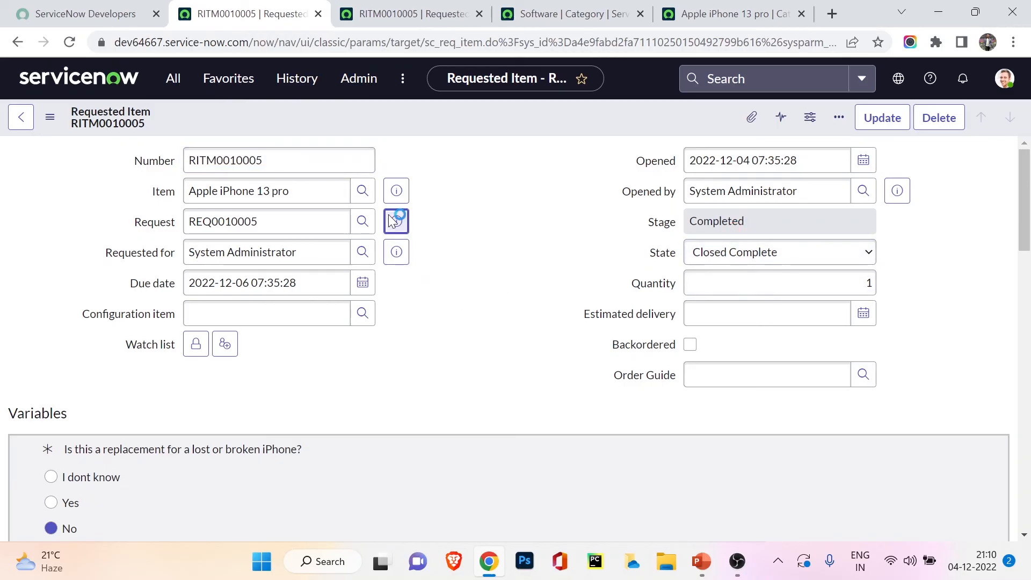
pyautogui.click(615, 260)
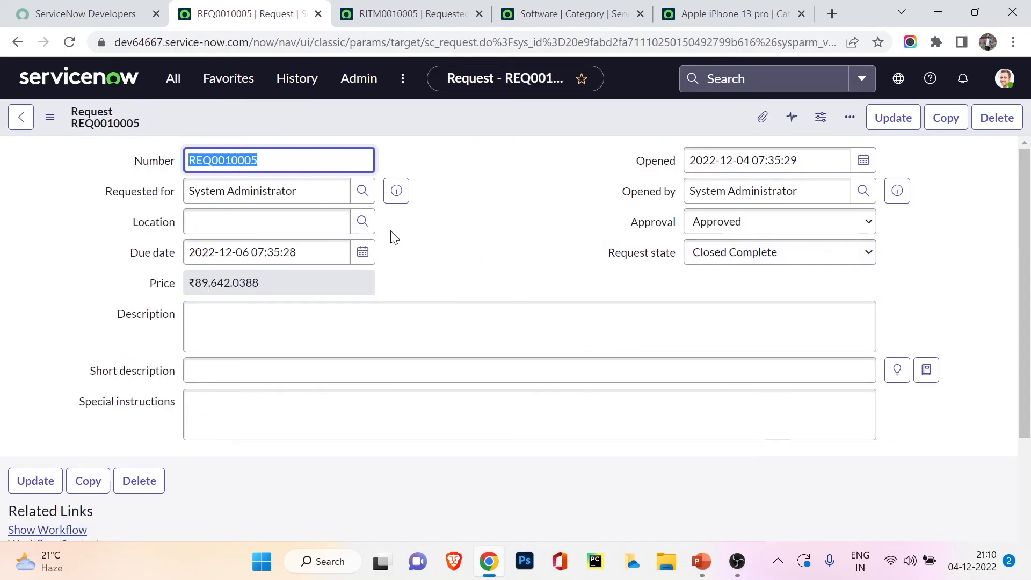